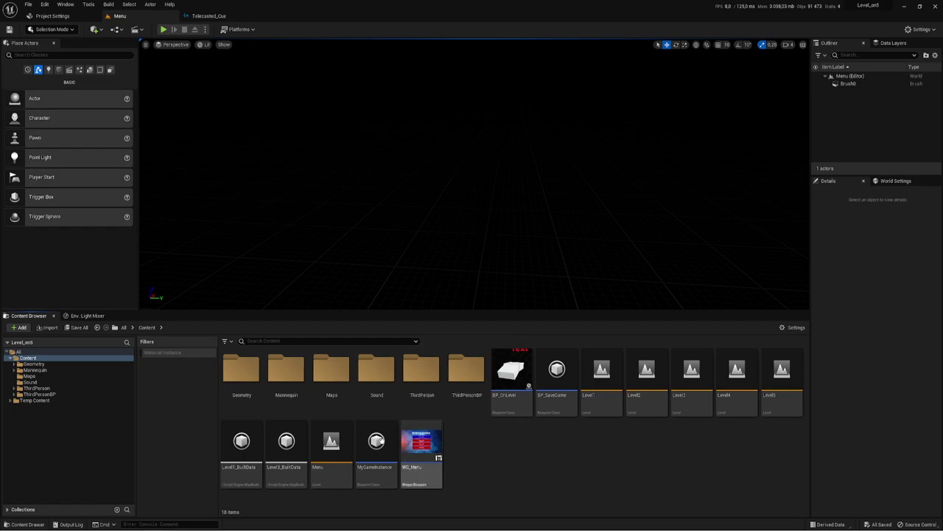
Step: Play-test the Menu level, entering Level 1 and moving the character briefly before stopping
click(164, 29)
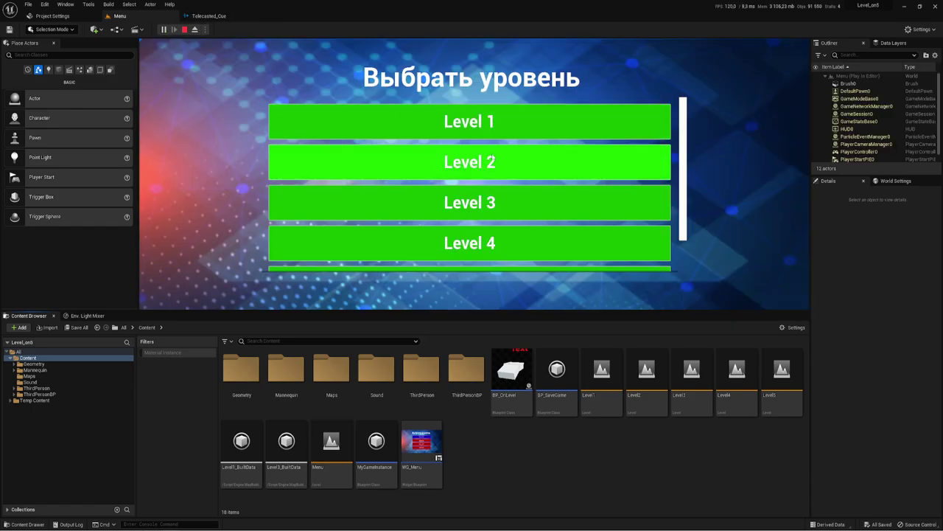
click(183, 30)
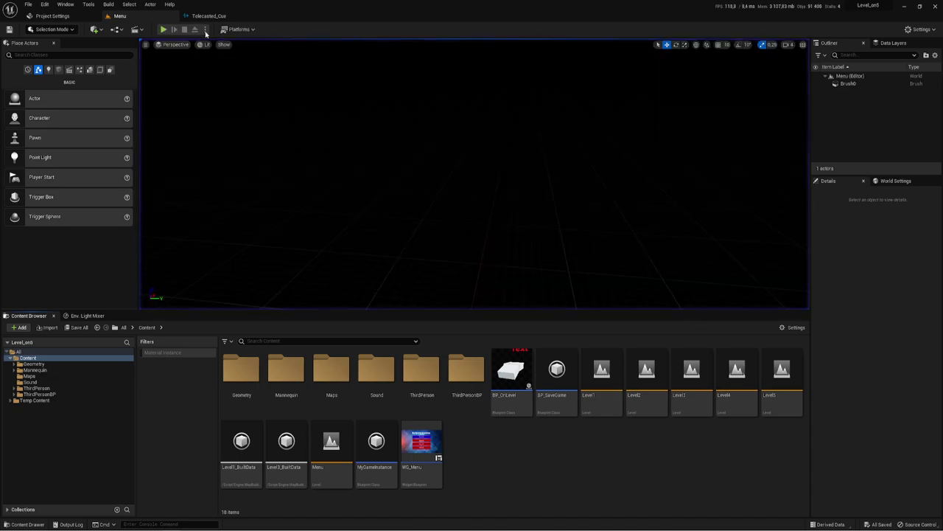
click(163, 30)
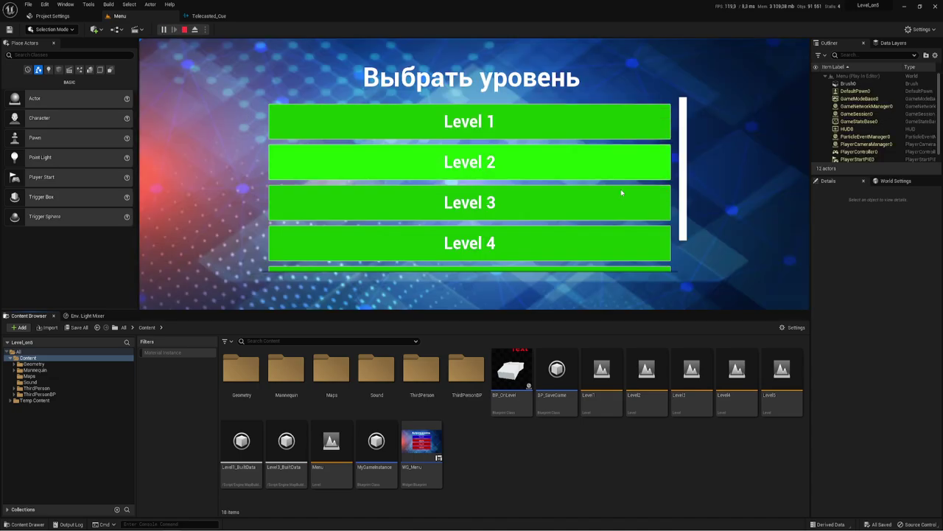
click(529, 126)
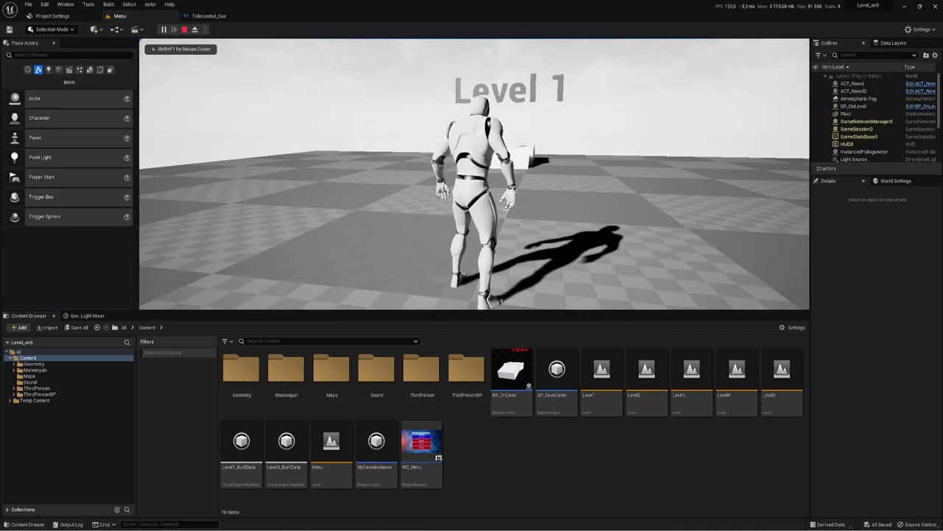
key(a)
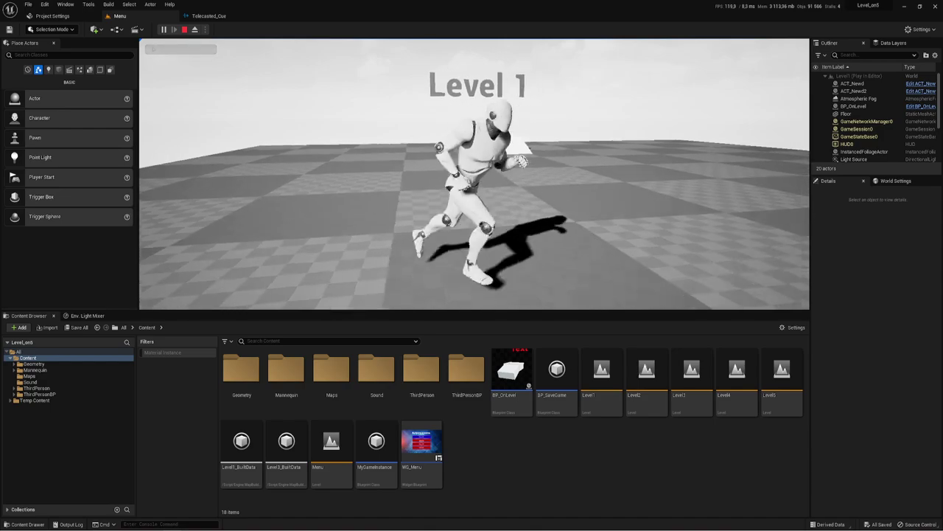
key(w)
key(Escape)
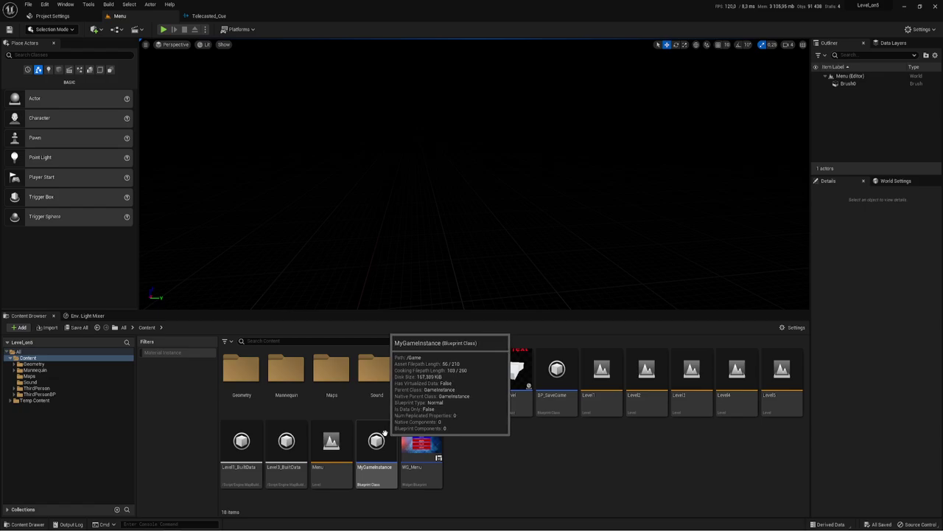
Step: Open the MyGameInstance blueprint, then close it and go back to the Menu level
click(384, 433)
double_click(384, 433)
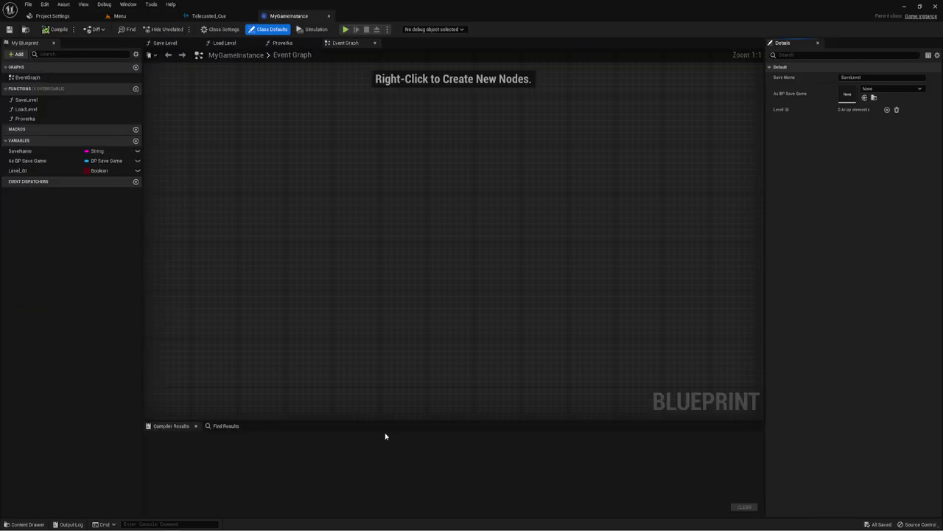
click(328, 16)
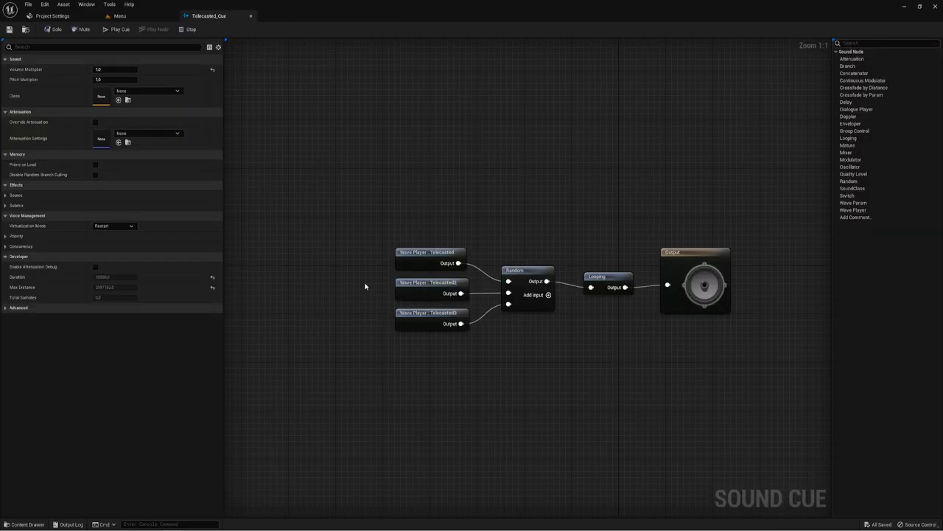
click(120, 16)
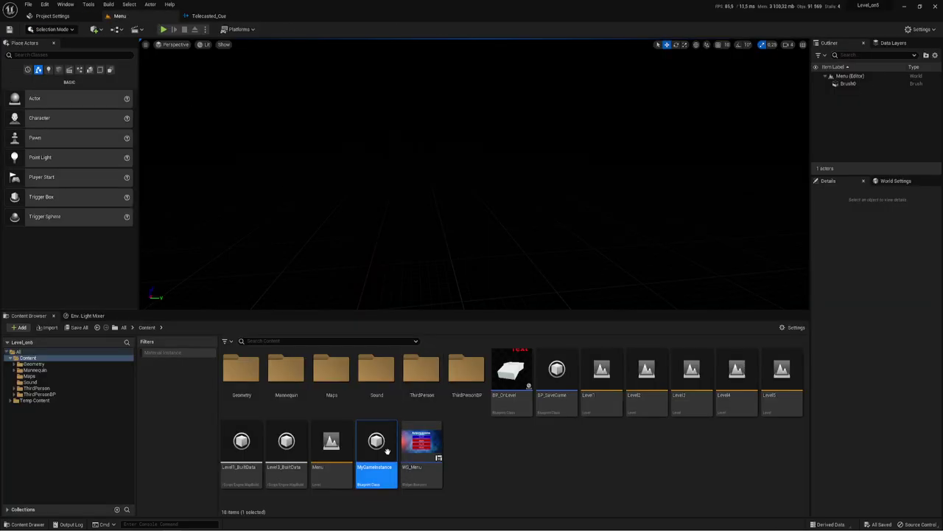
Step: Start a new Blueprint class with GameInstance as parent, cancel it, and select MyGameInstance
right_click(482, 457)
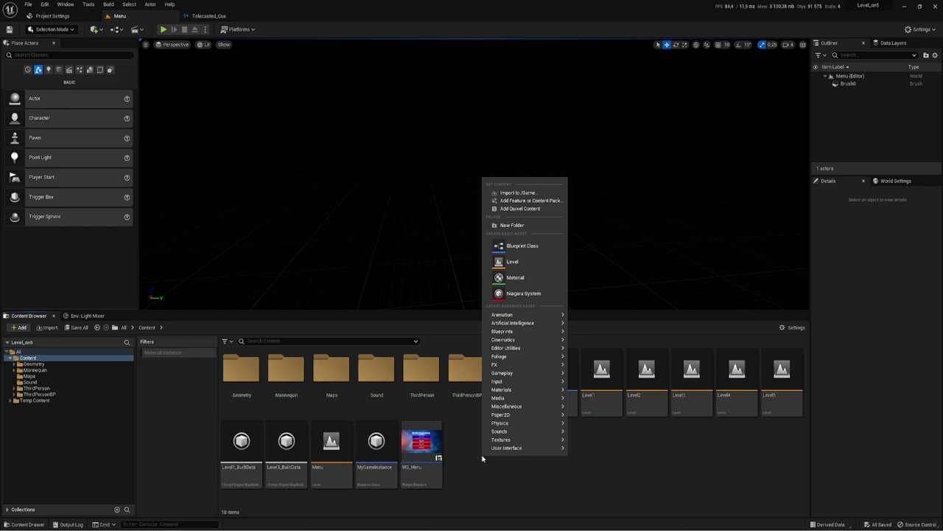
click(533, 250)
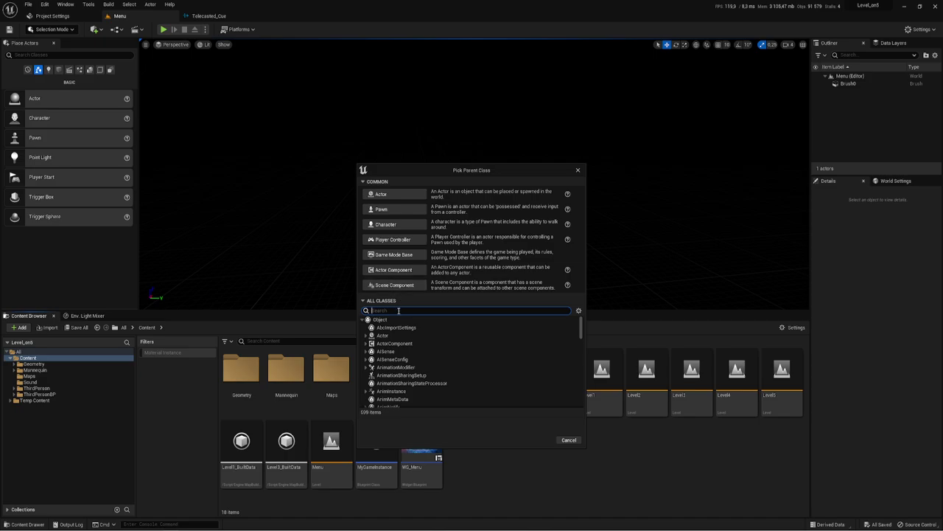
text(пфь)
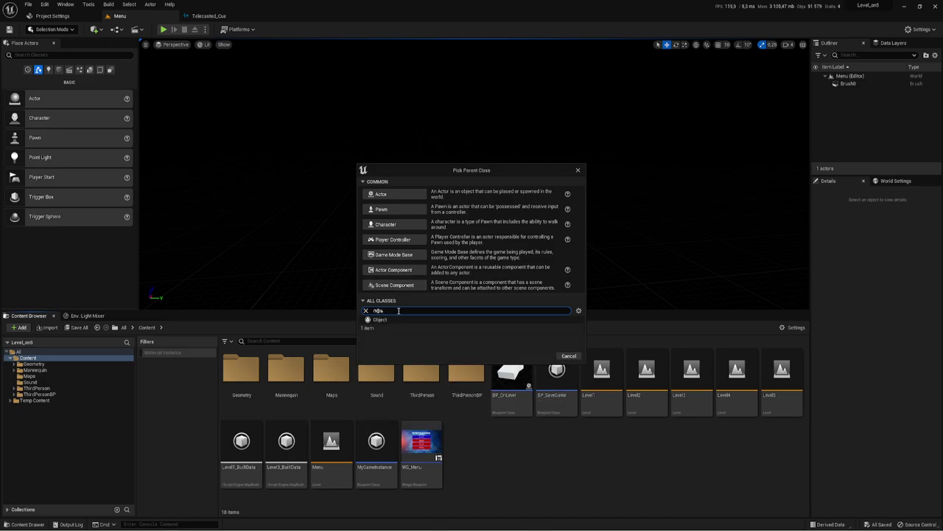
key(BackSpace)
key(BackSpace)
key(BackSpace)
text(game)
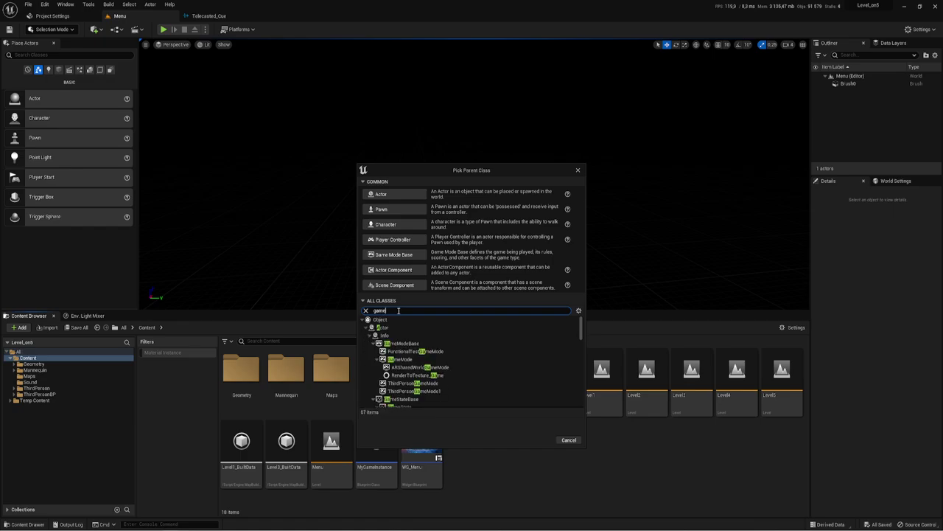
text( in)
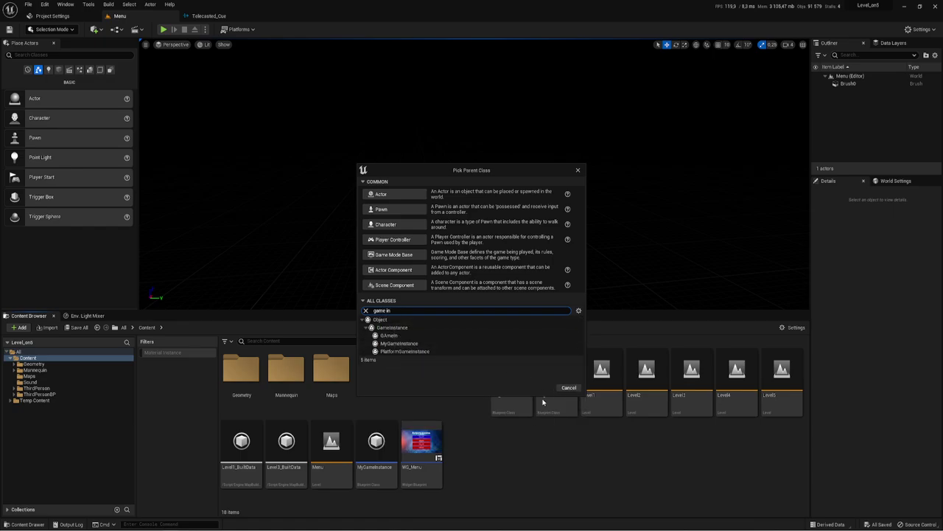
click(395, 329)
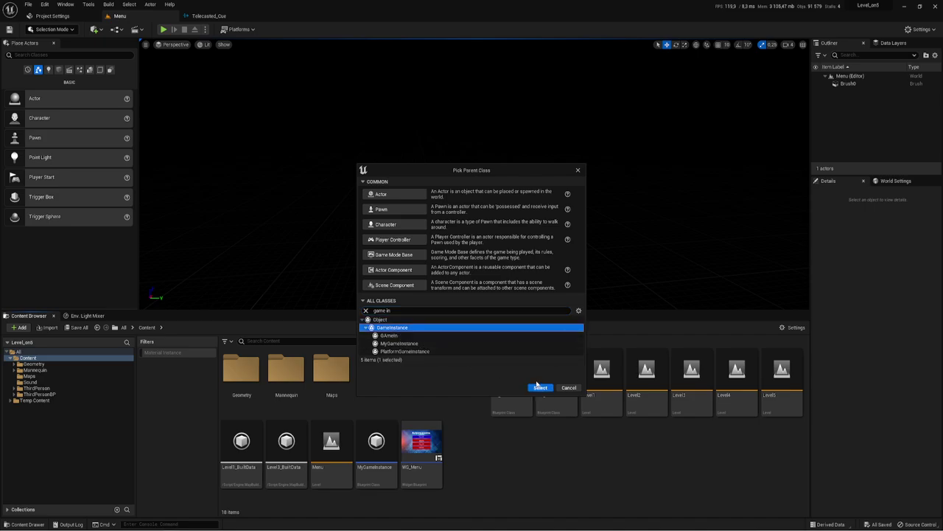
click(578, 170)
click(389, 437)
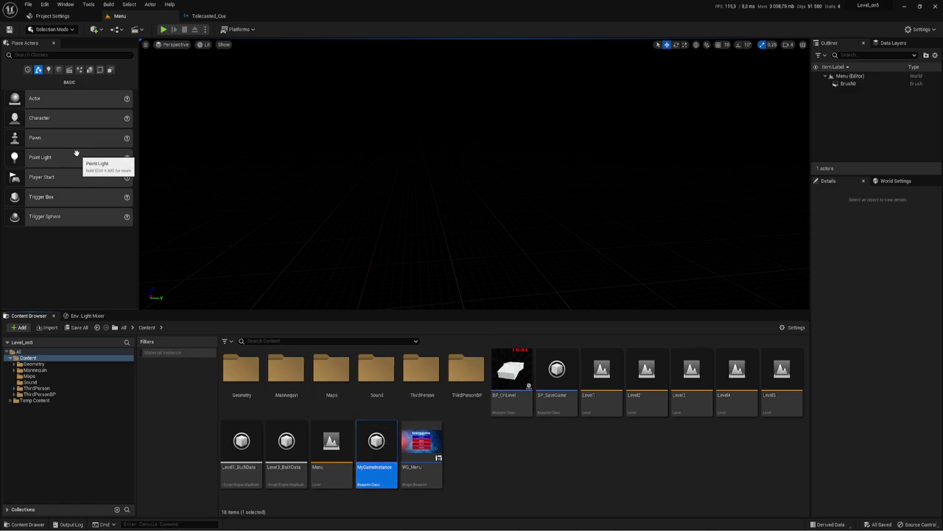
Step: Look at the project's Maps & Modes settings and the Edit menu, then return to Menu
click(59, 17)
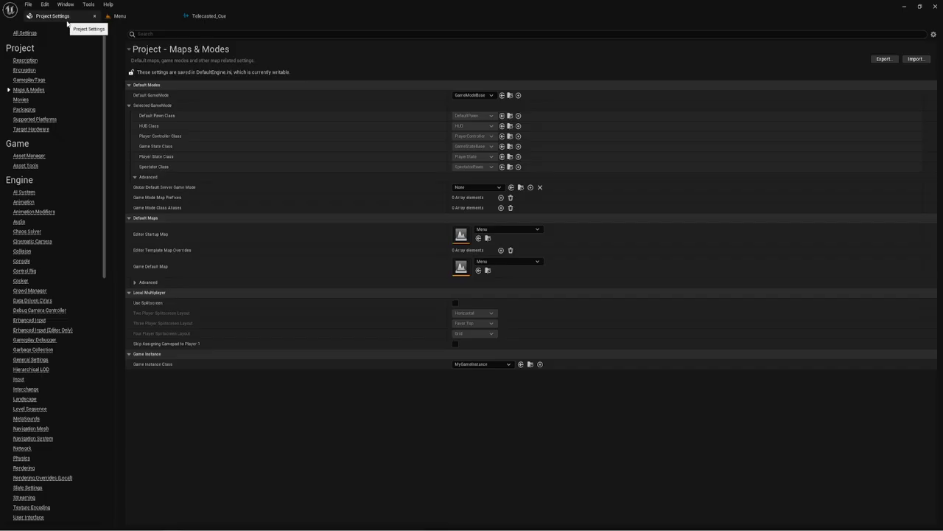
click(46, 4)
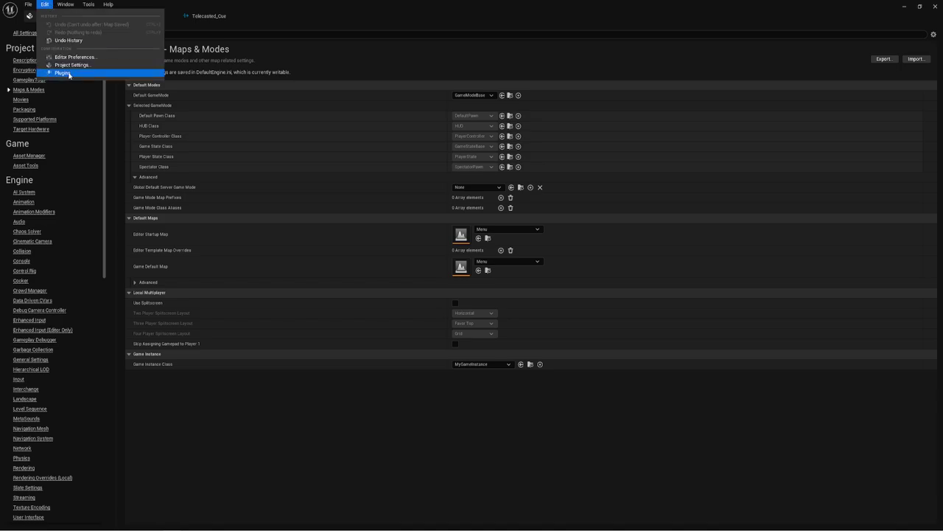
click(294, 28)
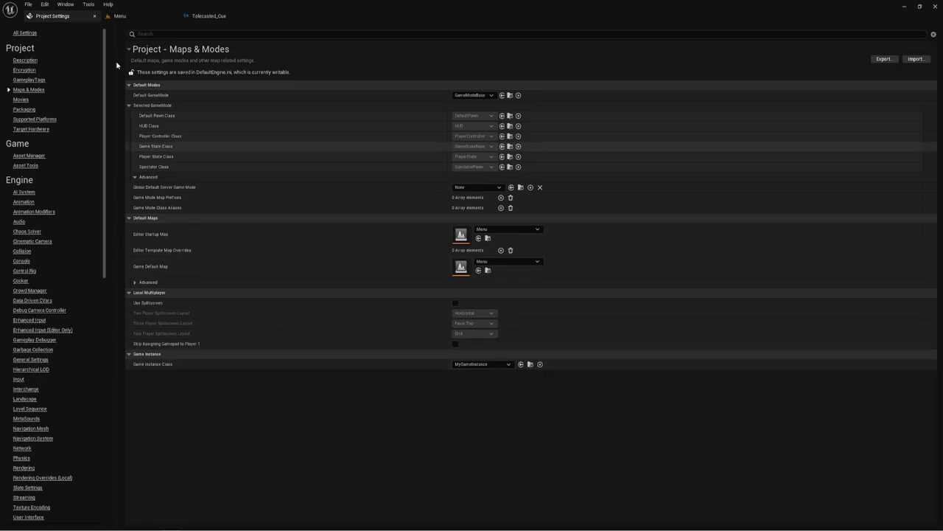
click(151, 17)
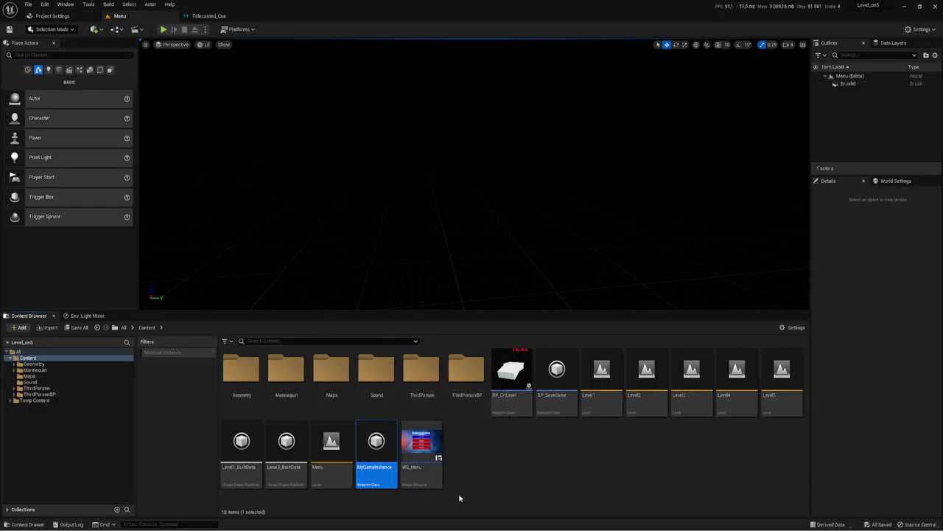
Step: Inspect the Telecasted_Cue graph's Wave Player and Looping nodes, then close the cue
click(493, 479)
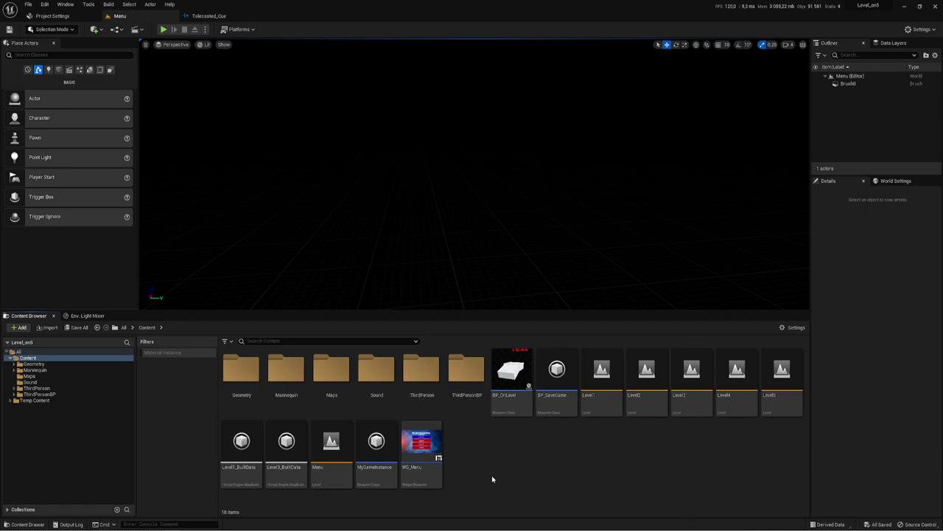
click(210, 16)
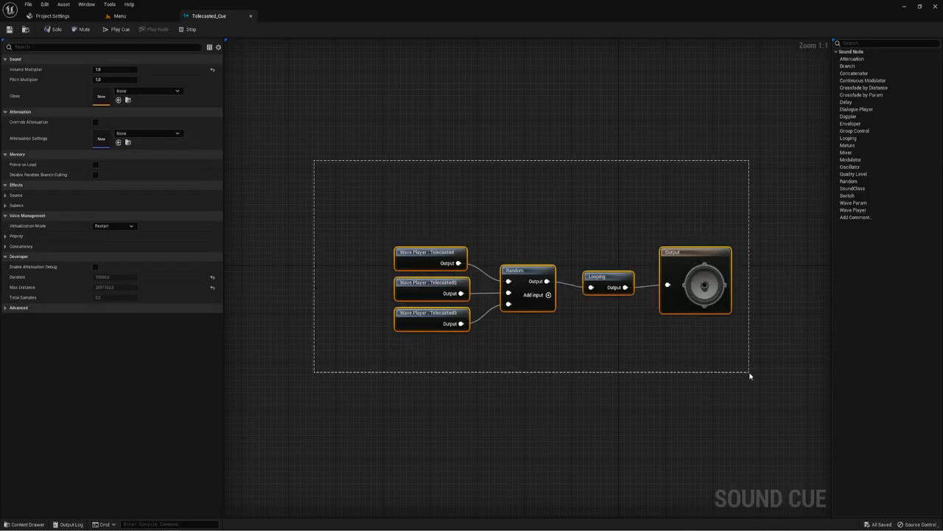
drag(313, 160, 752, 376)
mouse_move(370, 162)
mouse_down()
mouse_move(475, 404)
mouse_move(548, 256)
mouse_up()
drag(575, 228, 627, 308)
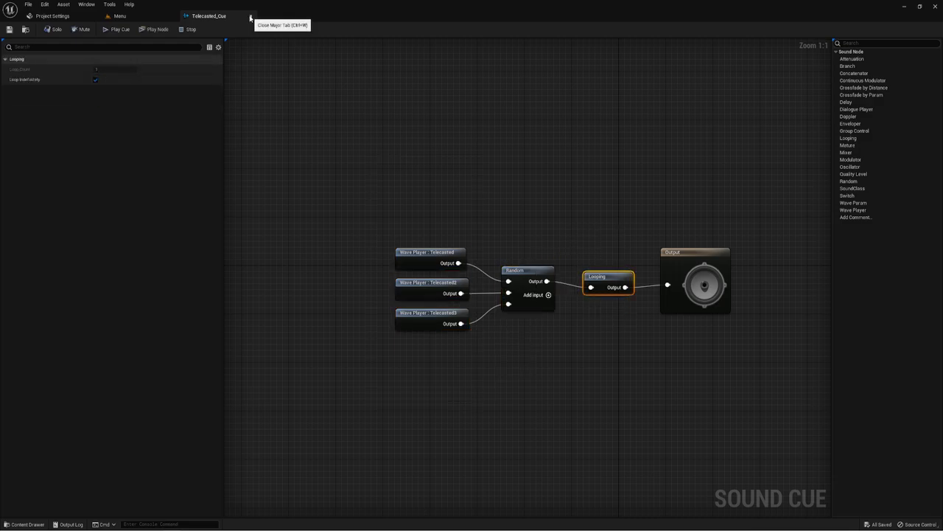
click(431, 252)
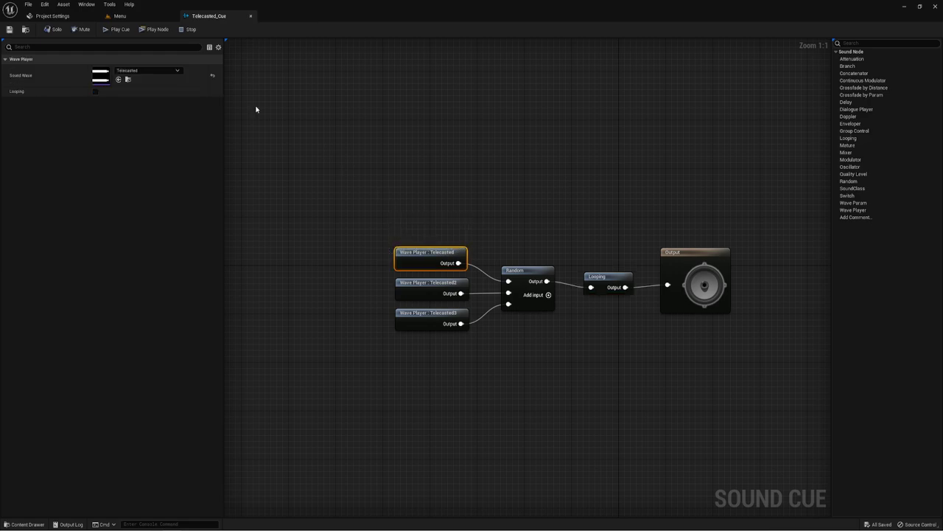
click(251, 16)
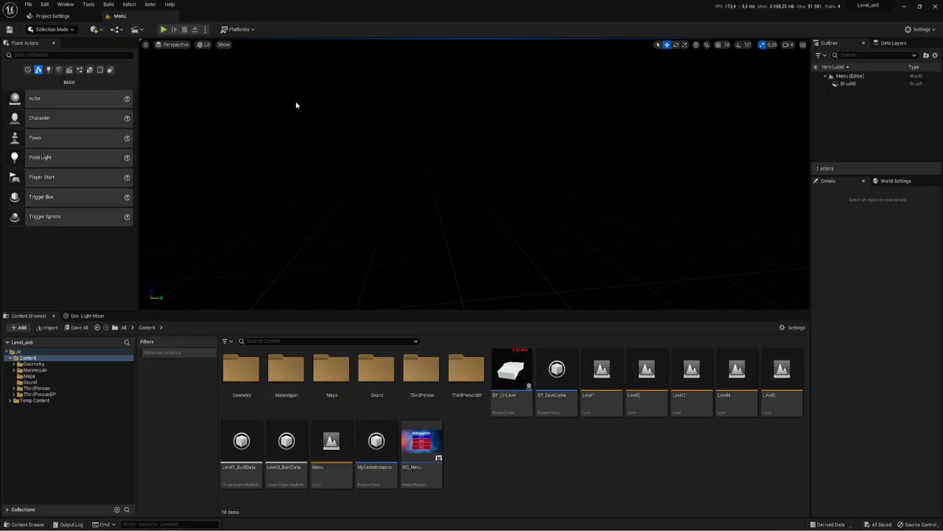
Step: Add a SoundLevel function to MyGameInstance and drag a wire from its entry exec pin
click(376, 442)
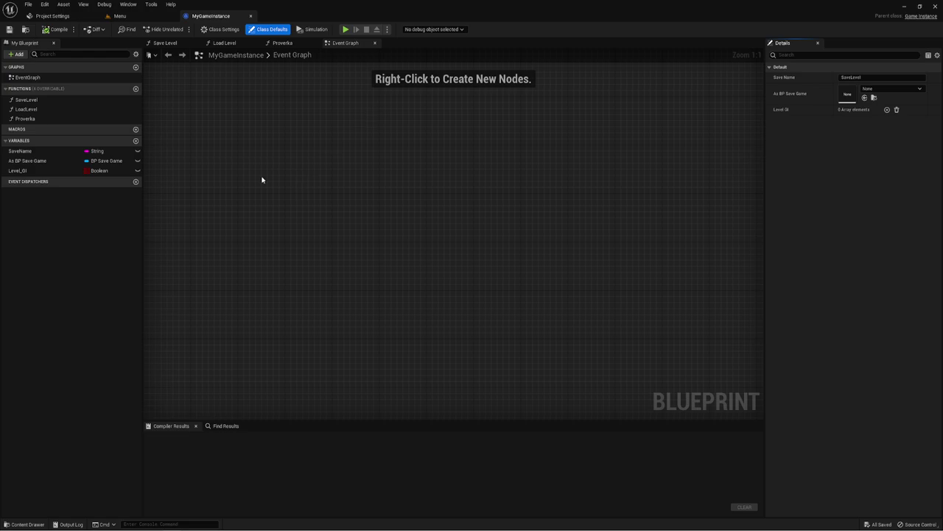
click(135, 88)
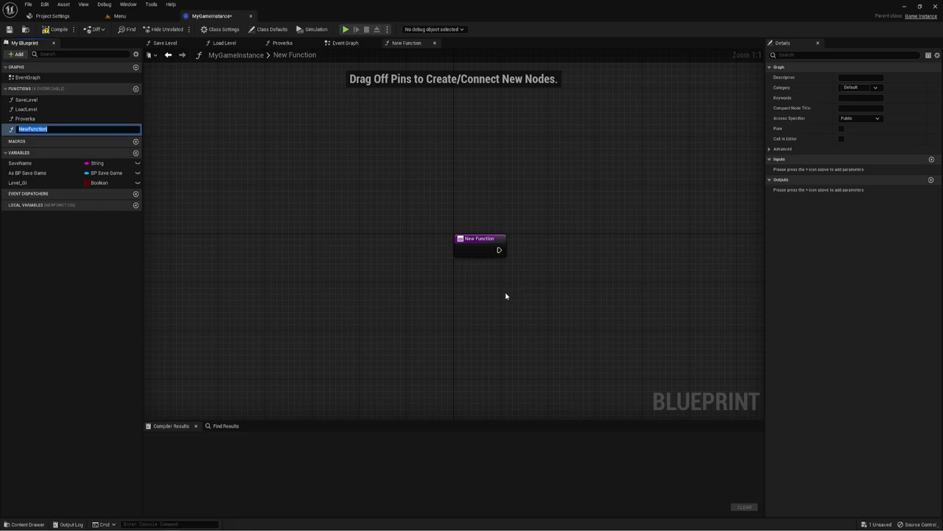
text(SoundLe)
text(vel)
key(Return)
mouse_move(507, 294)
right_down()
mouse_move(362, 281)
mouse_move(360, 290)
right_up()
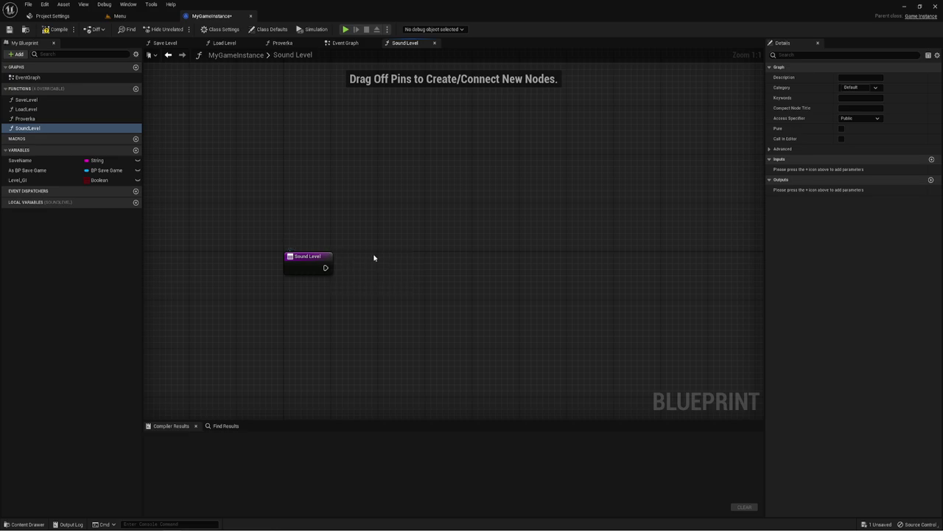
right_drag(374, 257, 369, 242)
mouse_move(325, 252)
mouse_down()
mouse_move(360, 261)
mouse_move(351, 255)
mouse_up()
Step: Add a Spawn Sound 2D node after Sound Level that spawns Telecasted3
text(Spa)
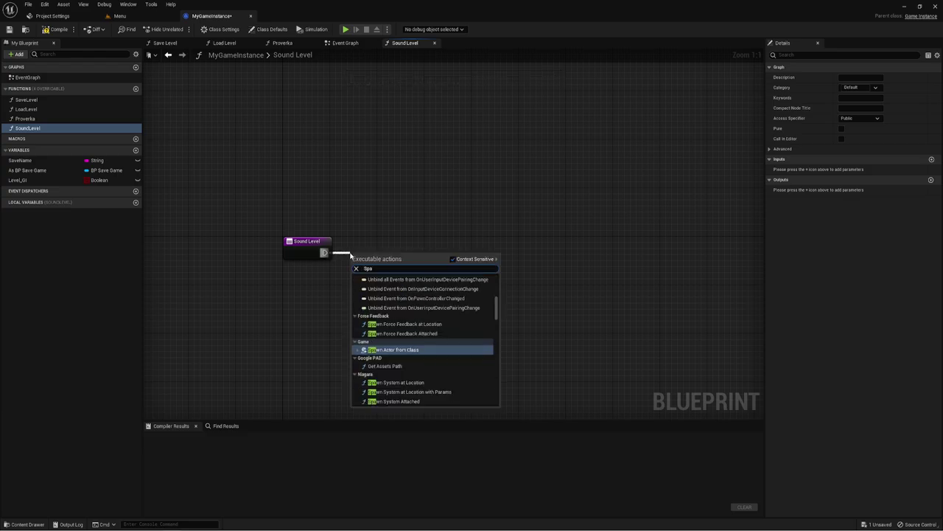
text(wn)
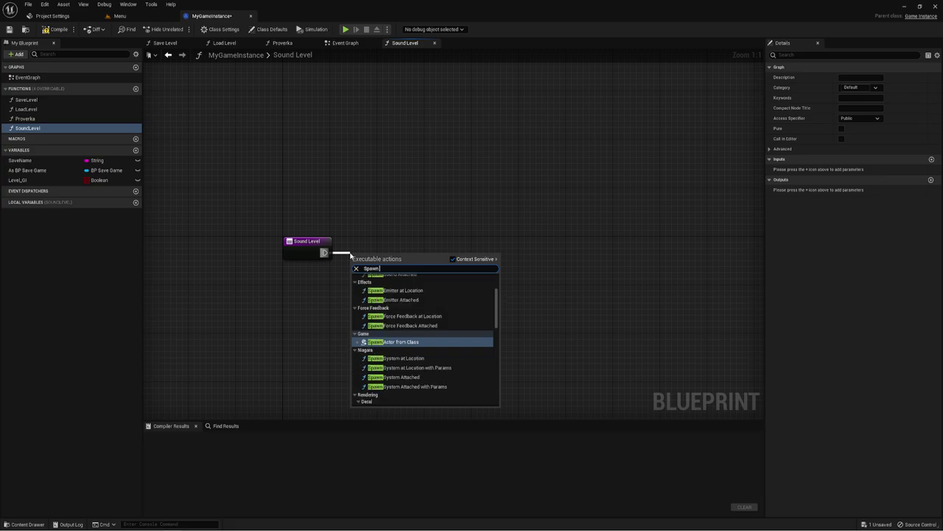
text( So)
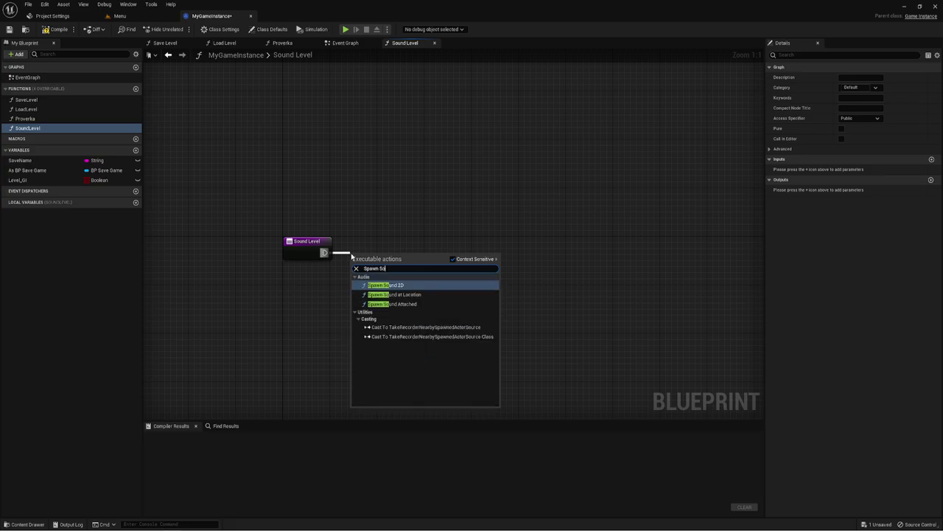
click(400, 287)
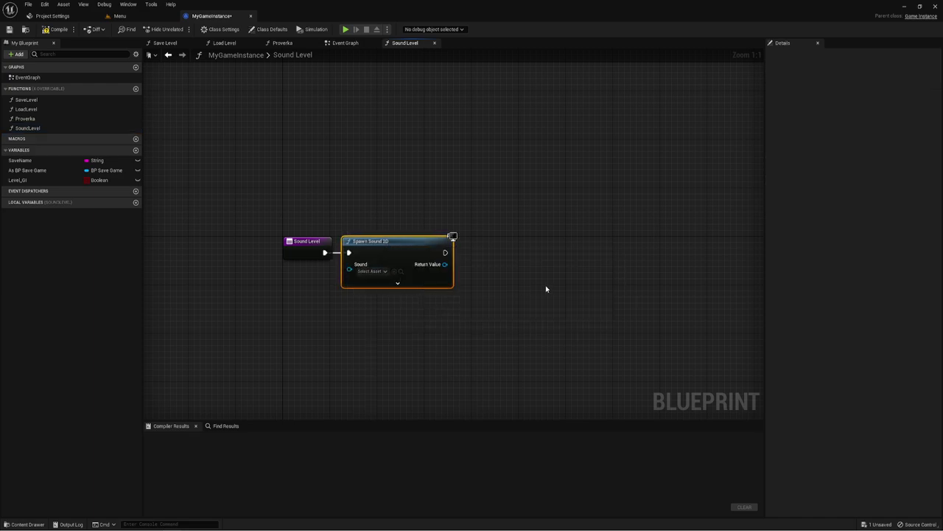
click(384, 271)
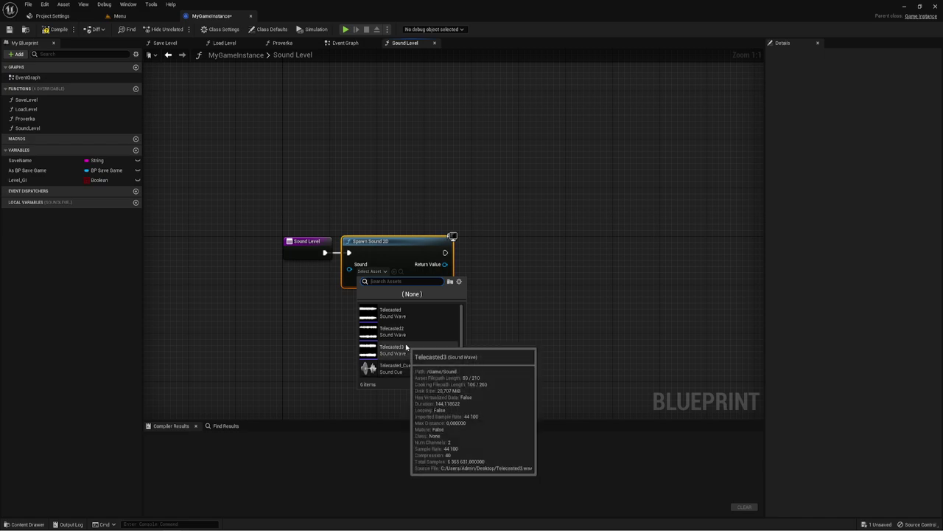
click(418, 348)
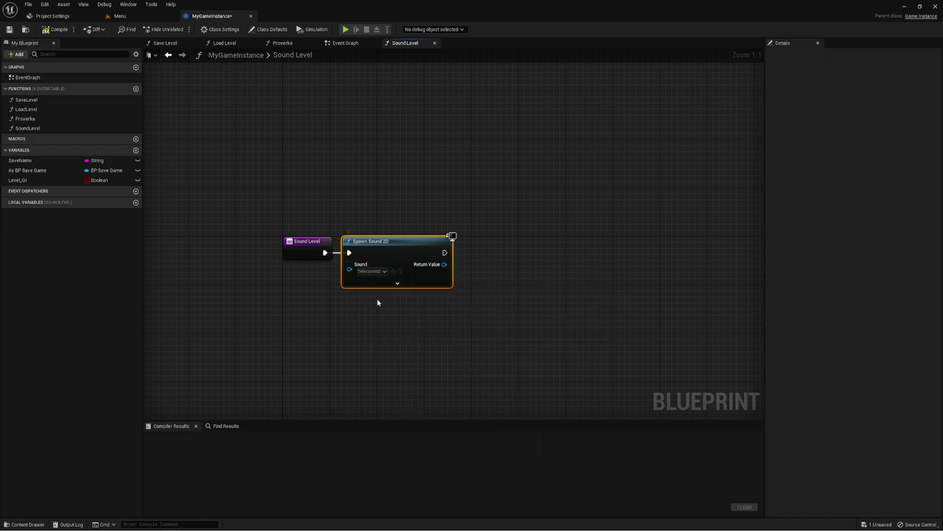
Step: Wire a Fade In node from the spawned sound's Return Value and expand all its pins
drag(444, 264, 536, 281)
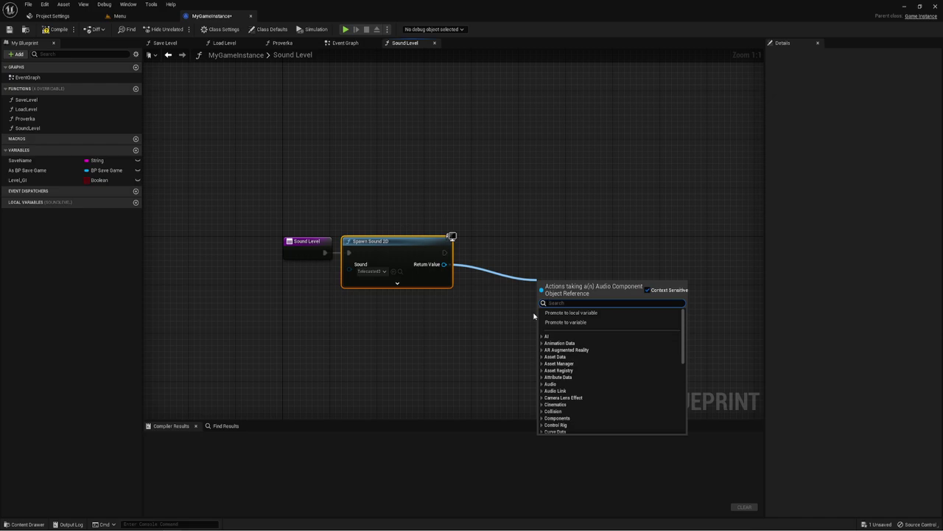
text(fade)
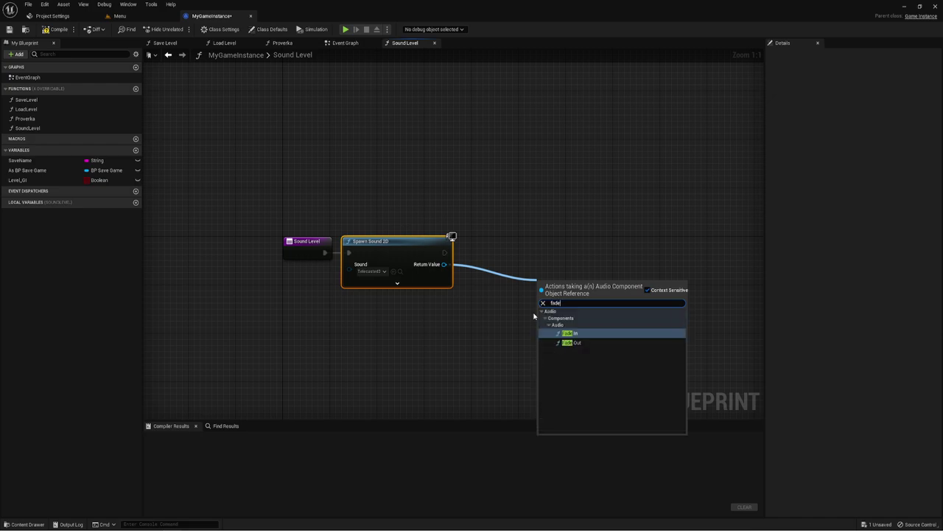
click(571, 333)
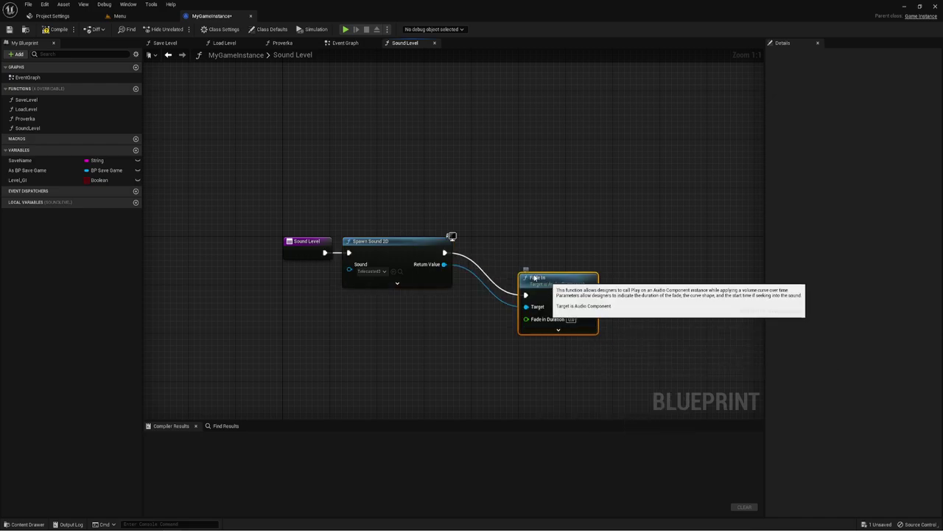
drag(535, 278, 488, 235)
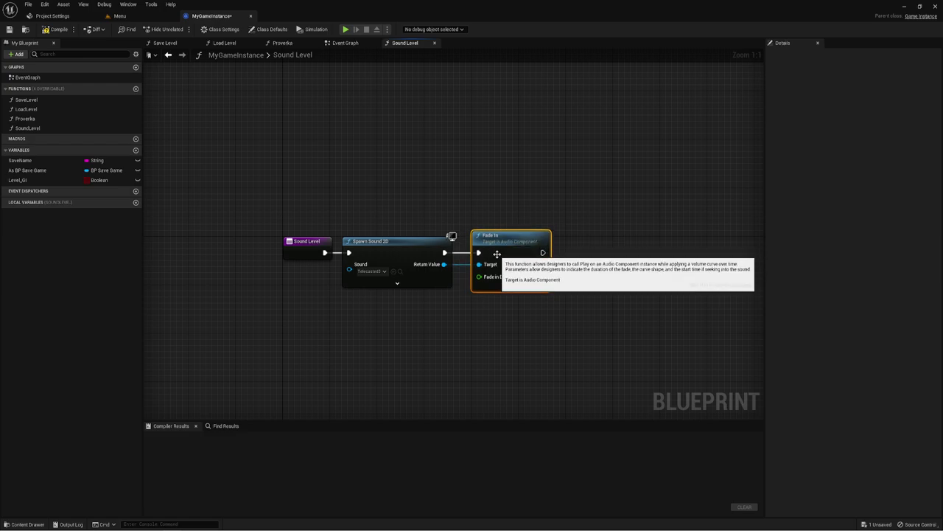
click(510, 286)
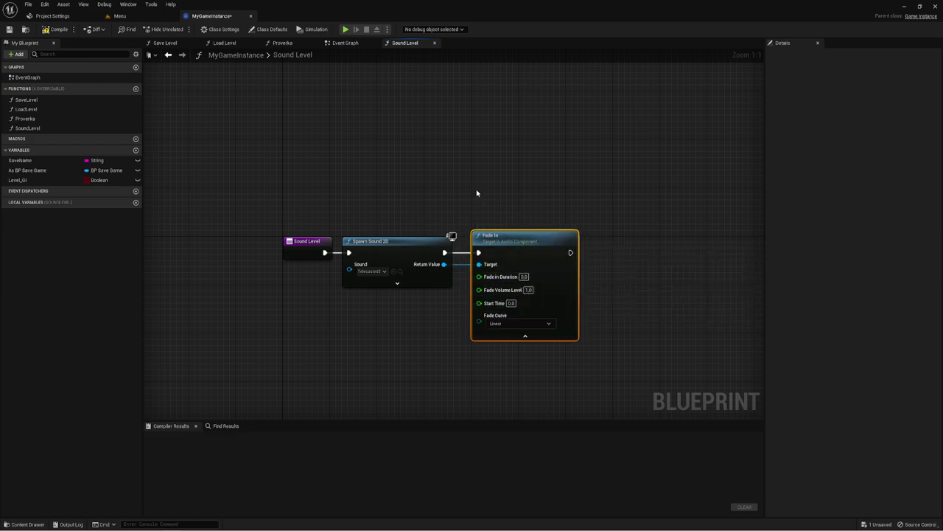
drag(476, 192, 586, 372)
key(super)
click(139, 515)
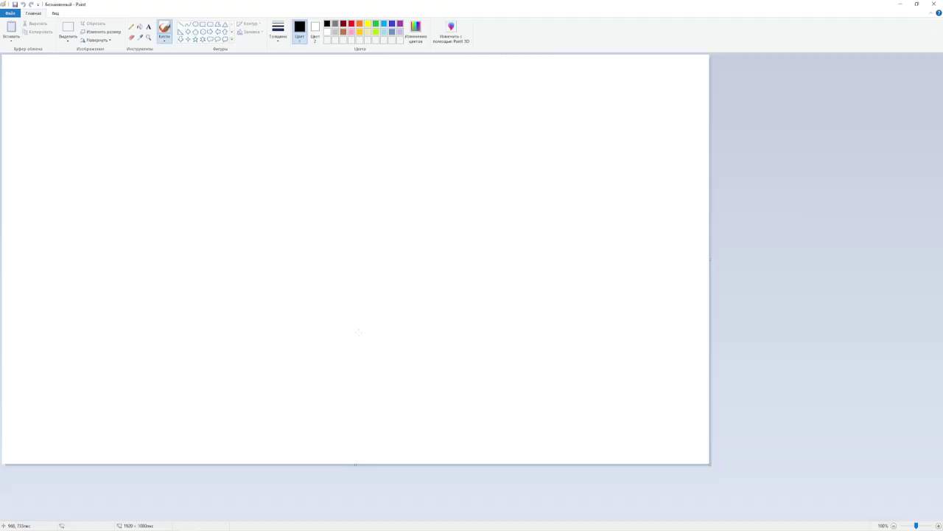
drag(88, 177, 601, 181)
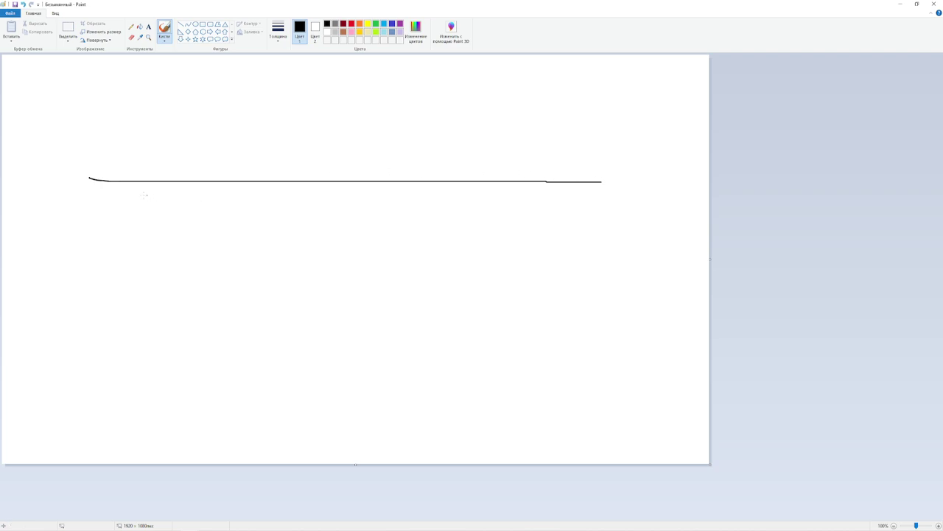
mouse_move(77, 188)
mouse_down()
mouse_move(79, 203)
mouse_move(76, 189)
mouse_up()
mouse_move(592, 188)
mouse_down()
mouse_move(600, 199)
mouse_move(586, 212)
mouse_up()
mouse_move(638, 191)
mouse_down()
mouse_move(658, 215)
mouse_move(685, 194)
mouse_up()
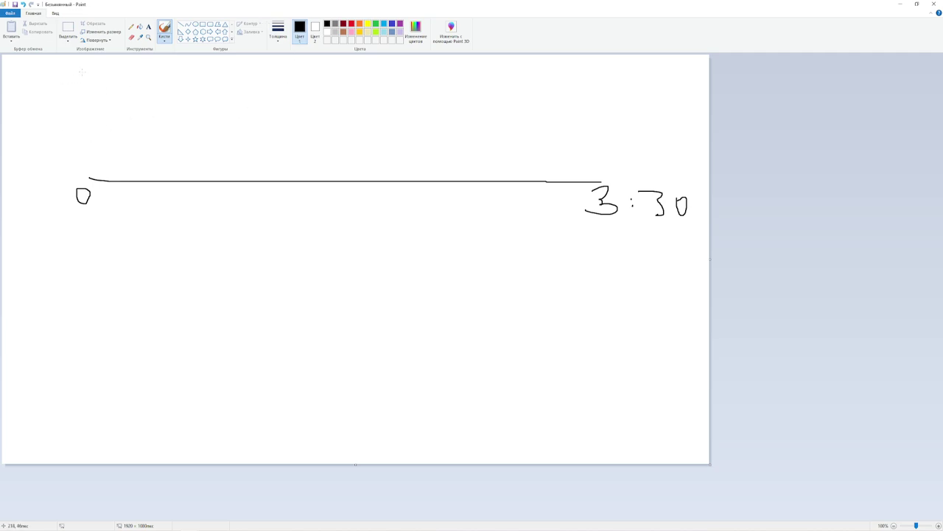
drag(82, 70, 87, 163)
drag(38, 79, 529, 70)
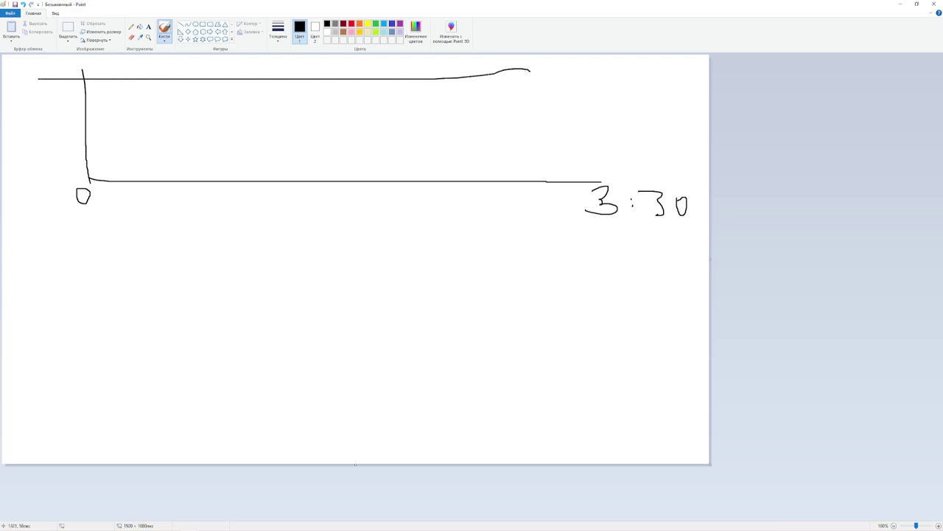
key(ctrl+z)
drag(58, 74, 62, 87)
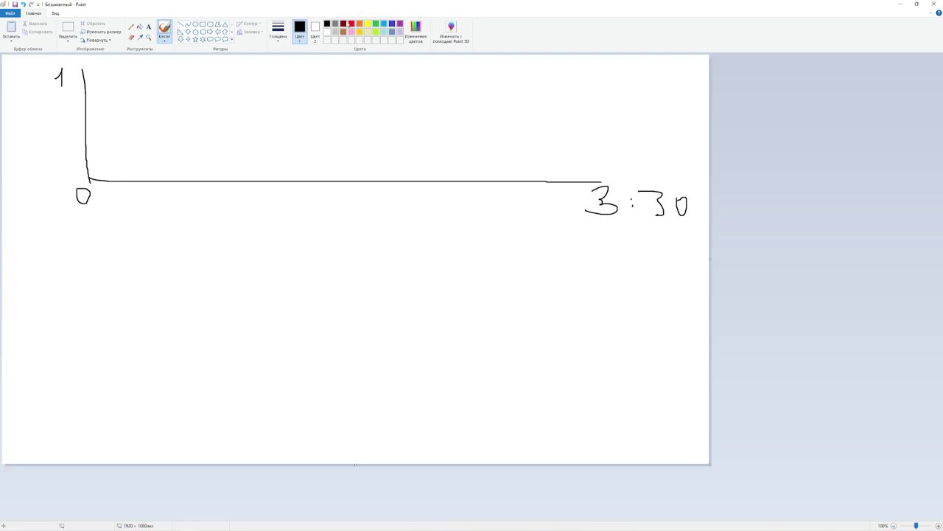
click(343, 24)
click(352, 23)
mouse_move(96, 174)
mouse_down()
mouse_move(204, 88)
mouse_move(606, 81)
mouse_up()
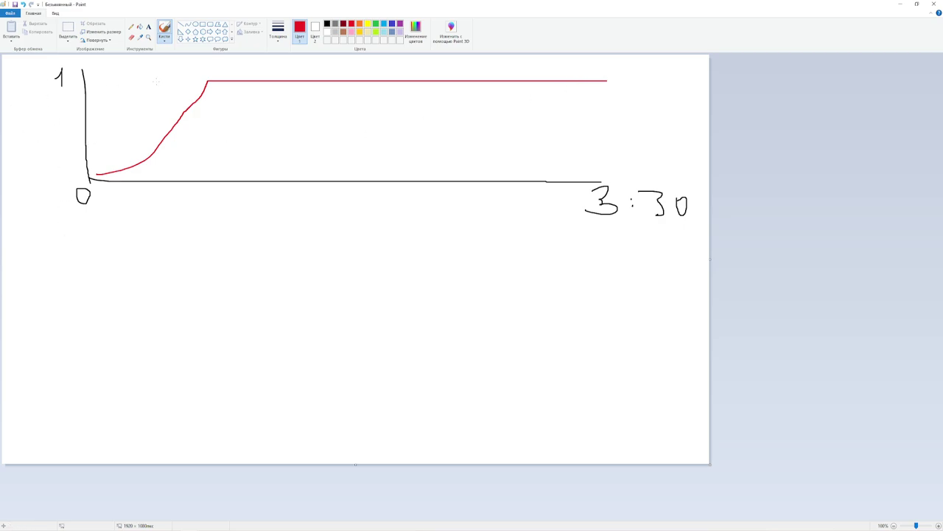
drag(209, 86, 200, 255)
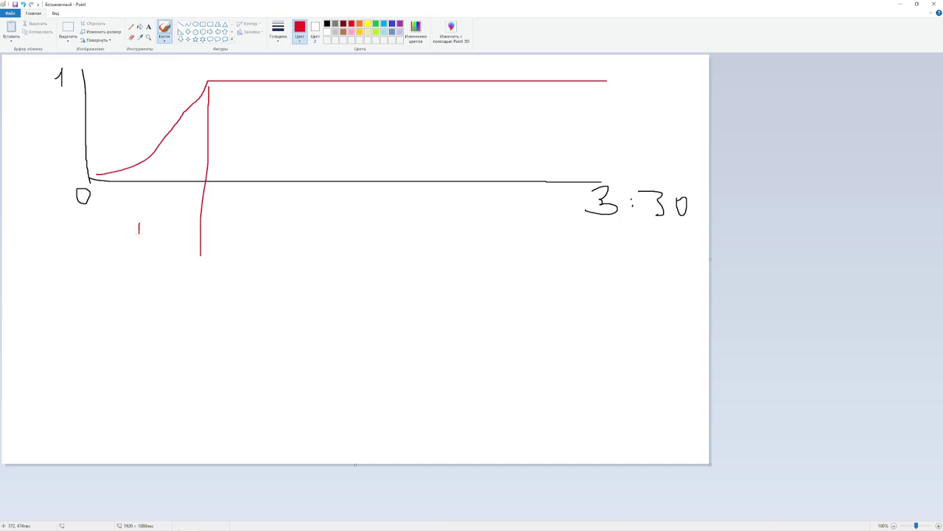
drag(139, 232, 137, 244)
click(935, 4)
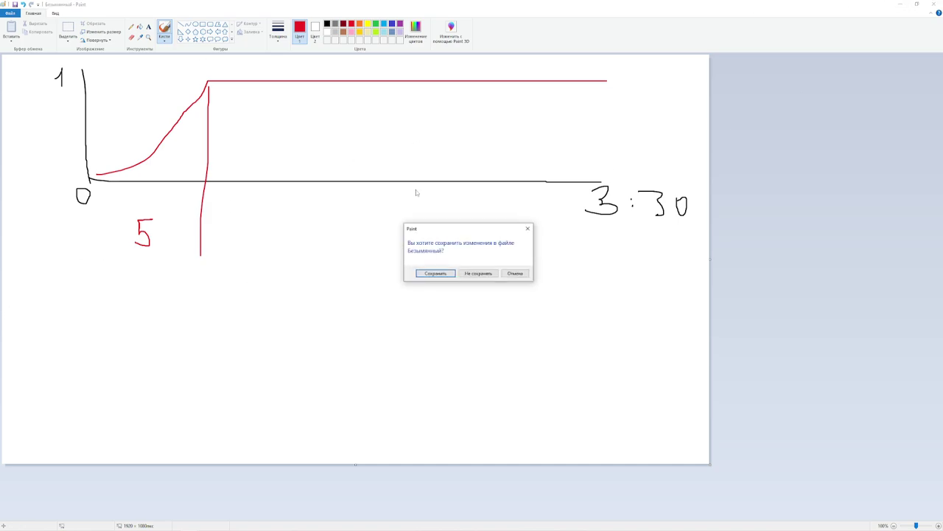
click(472, 273)
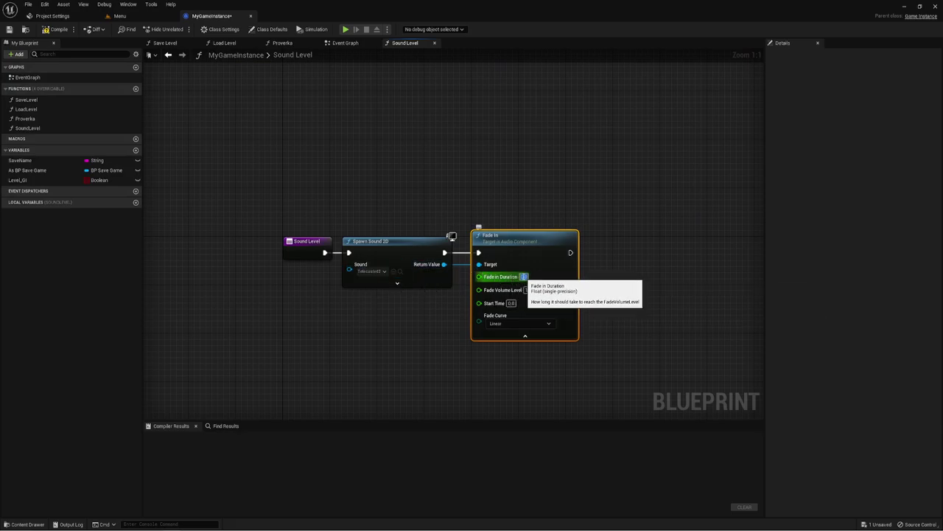
Step: Change Fade In's Fade in Duration value and edit its Fade Volume Level
click(523, 277)
key(BackSpace)
text(2)
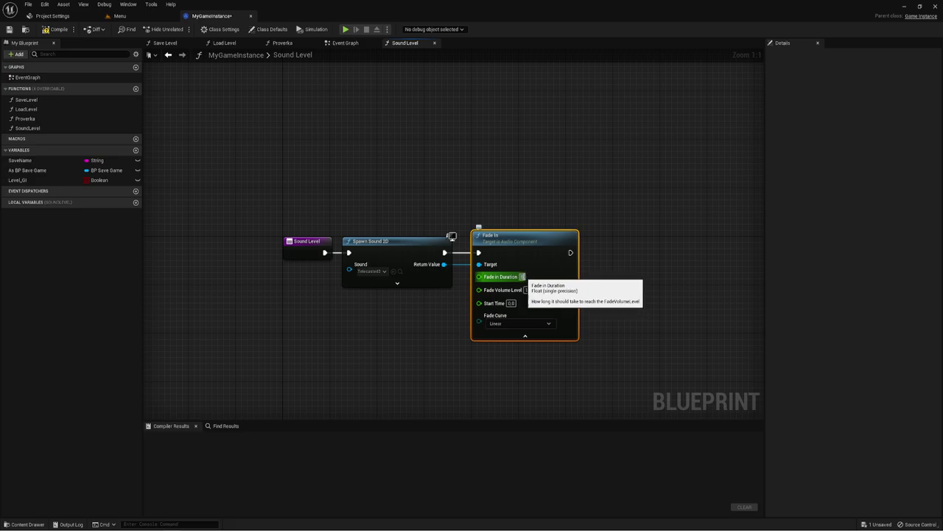
key(Return)
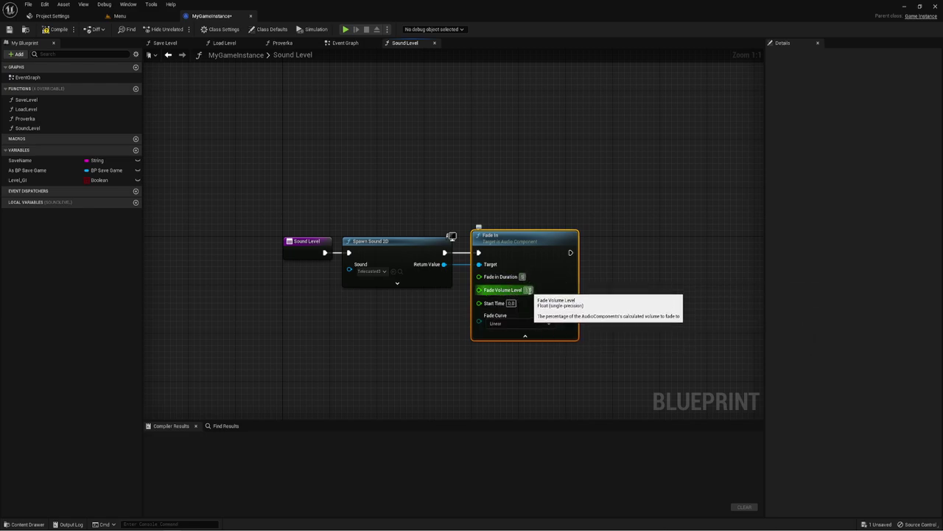
click(528, 290)
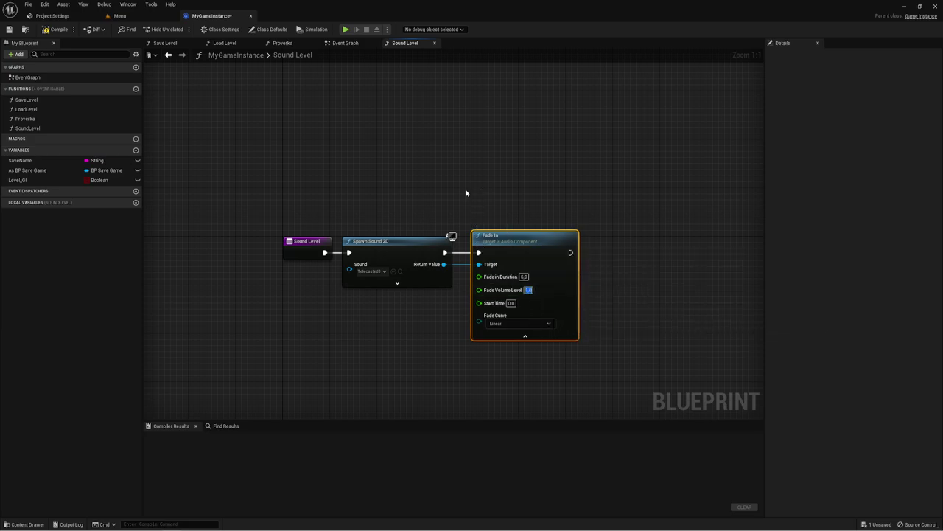
drag(466, 193, 594, 369)
click(593, 326)
text(5)
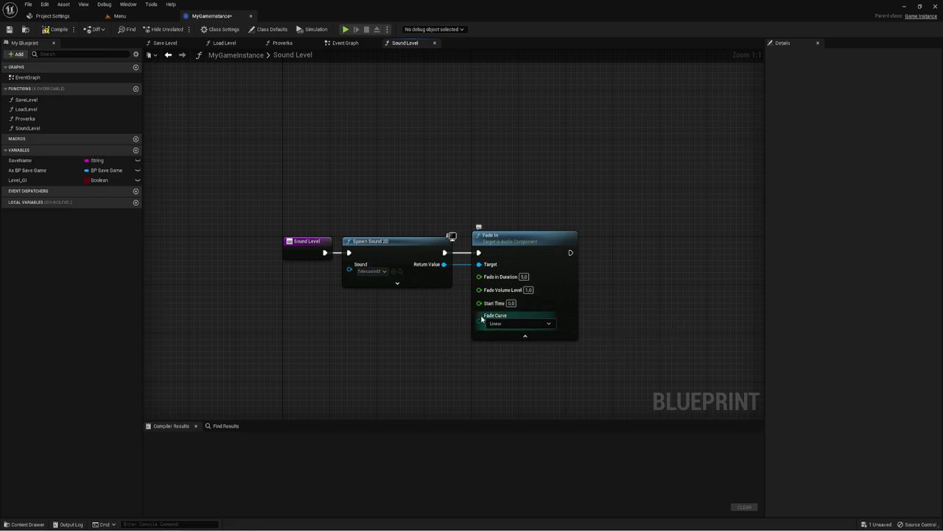
Step: Set Fade In's fade curve to Sin (S-Curve) and compile MyGameInstance
click(509, 324)
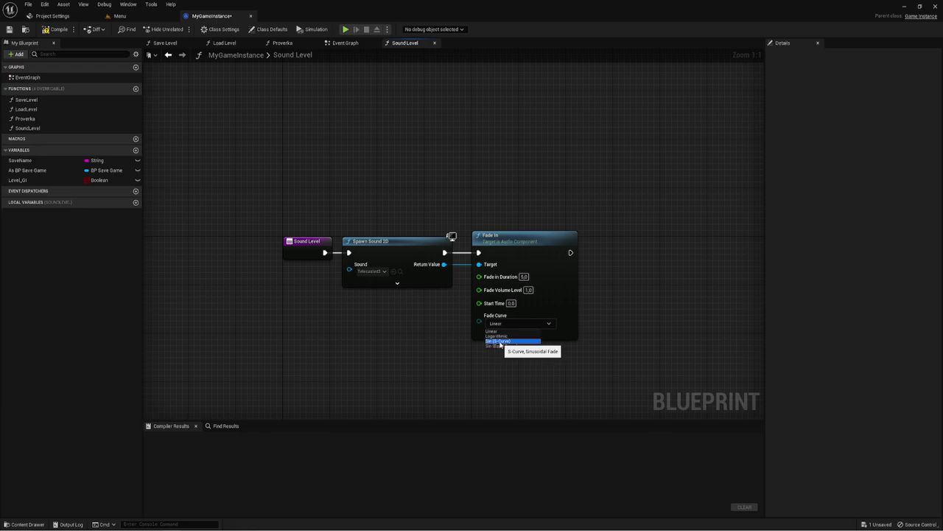
click(492, 341)
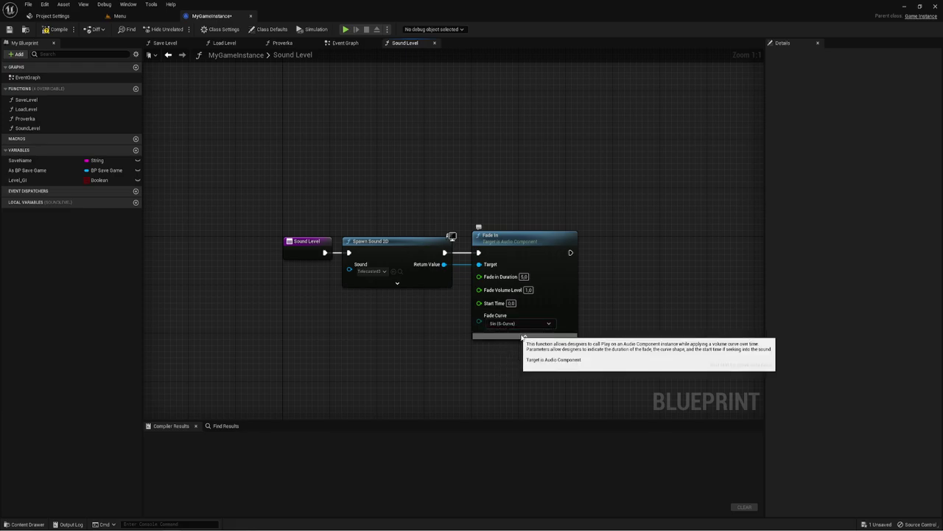
click(56, 29)
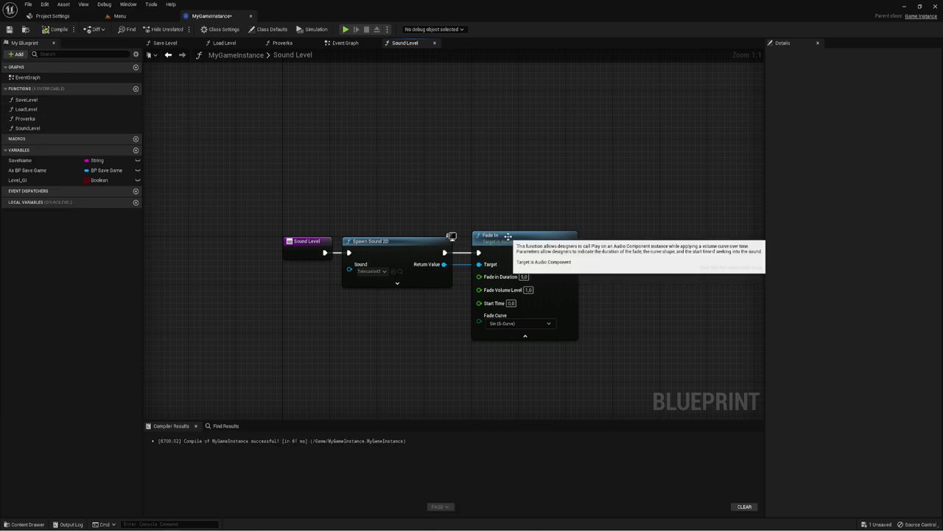
click(137, 16)
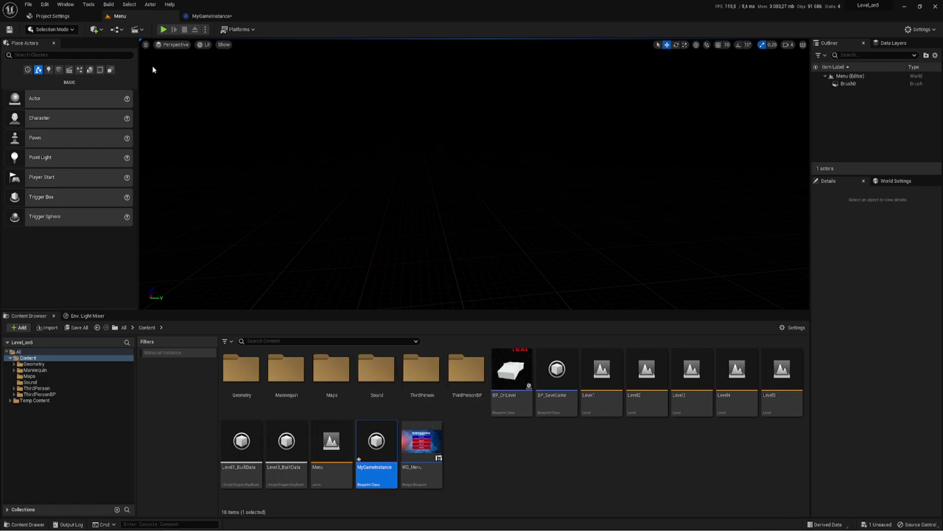
Step: Open the Menu level blueprint and delete the Play Sound 2D node after Set Input Mode UI Only
click(117, 30)
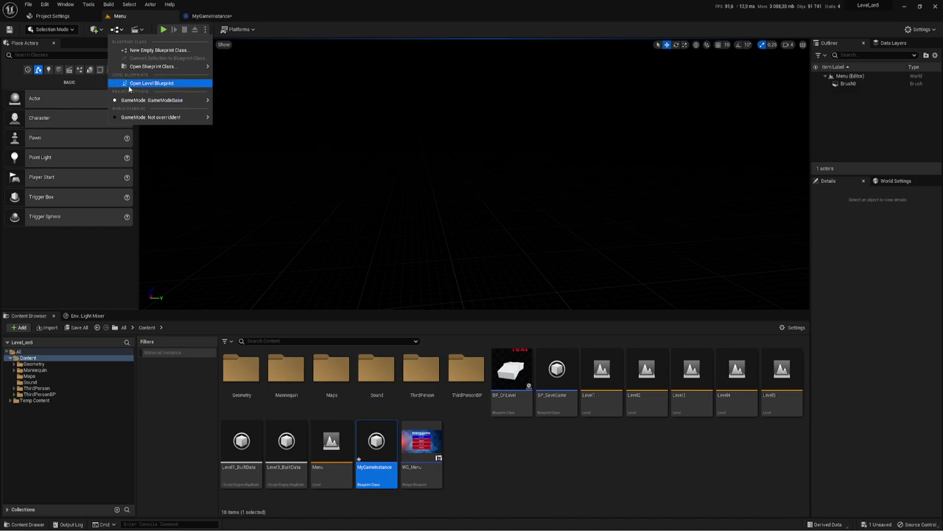
click(151, 84)
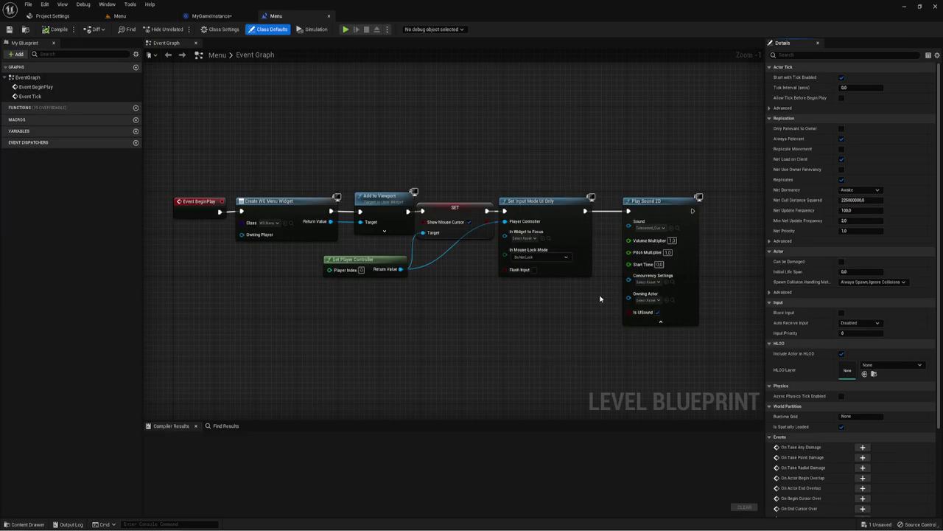
drag(263, 122, 383, 244)
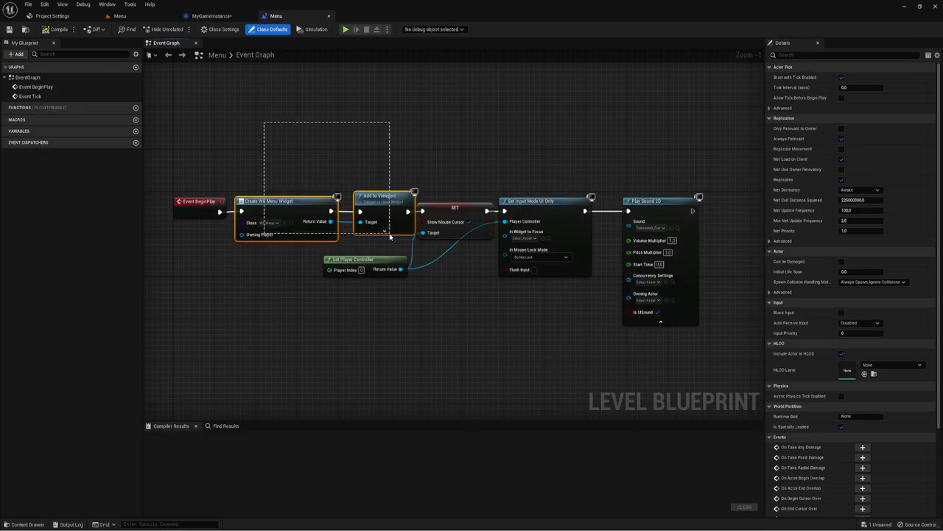
drag(387, 309, 548, 268)
right_drag(583, 326, 324, 326)
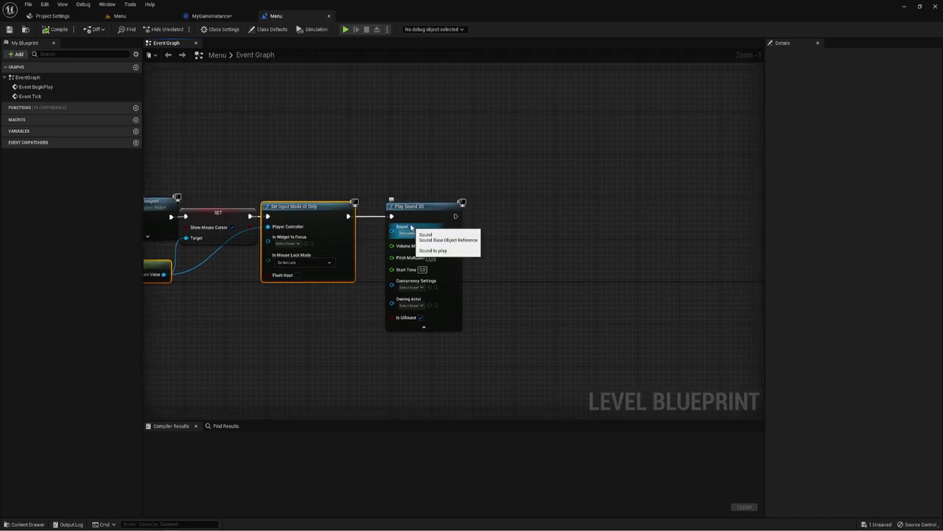
mouse_move(360, 164)
mouse_down()
mouse_move(522, 382)
mouse_move(511, 374)
mouse_up()
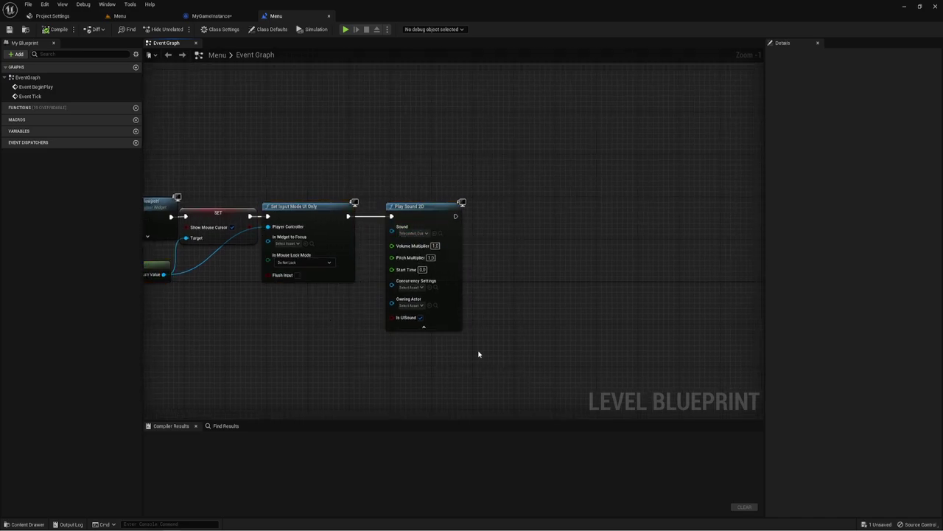
drag(476, 347, 380, 187)
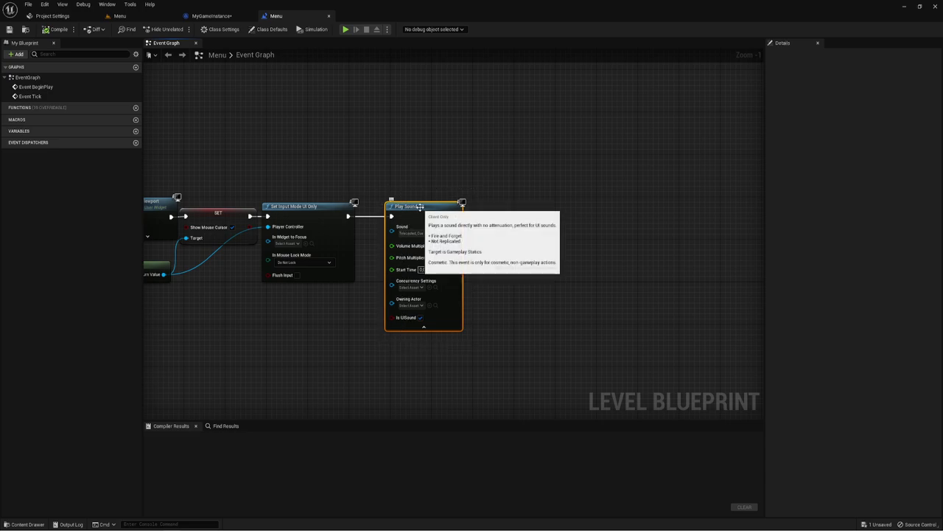
key(Delete)
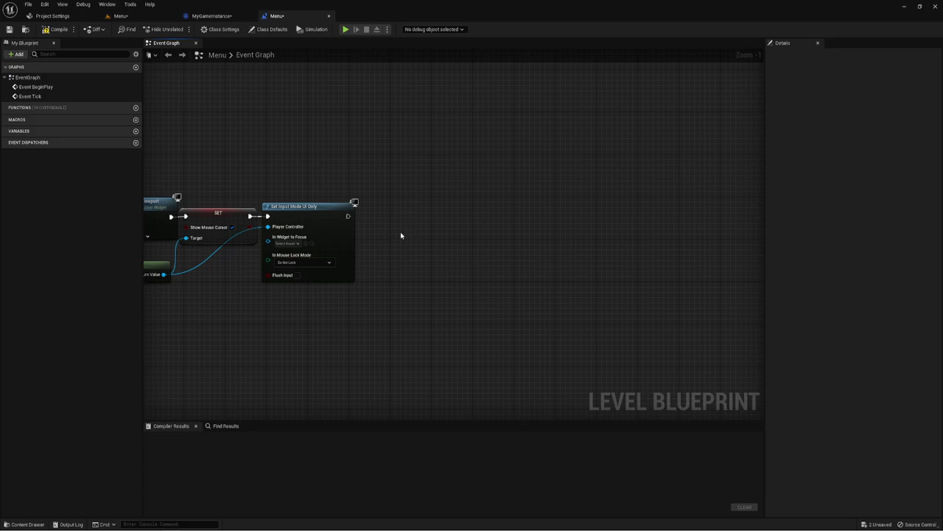
Step: Add a Get Game Instance node to the Menu level blueprint graph
right_click(387, 255)
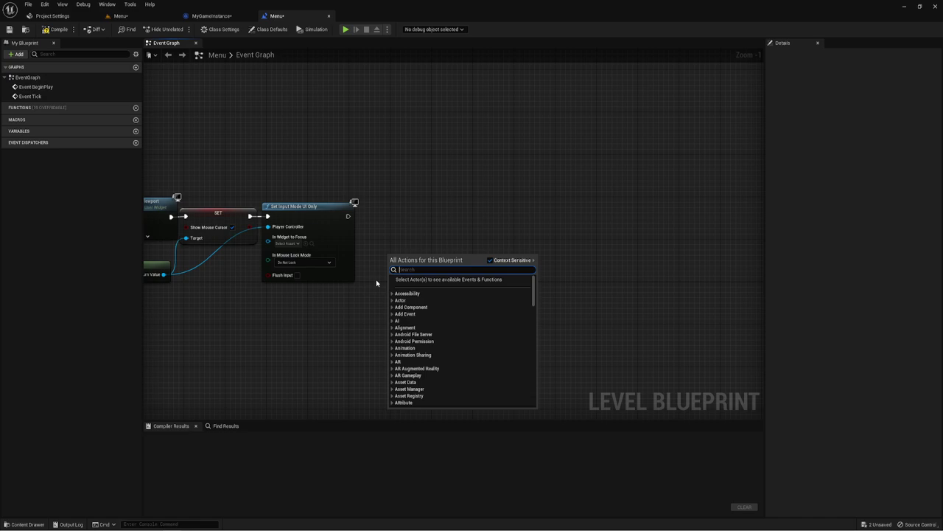
text(Game)
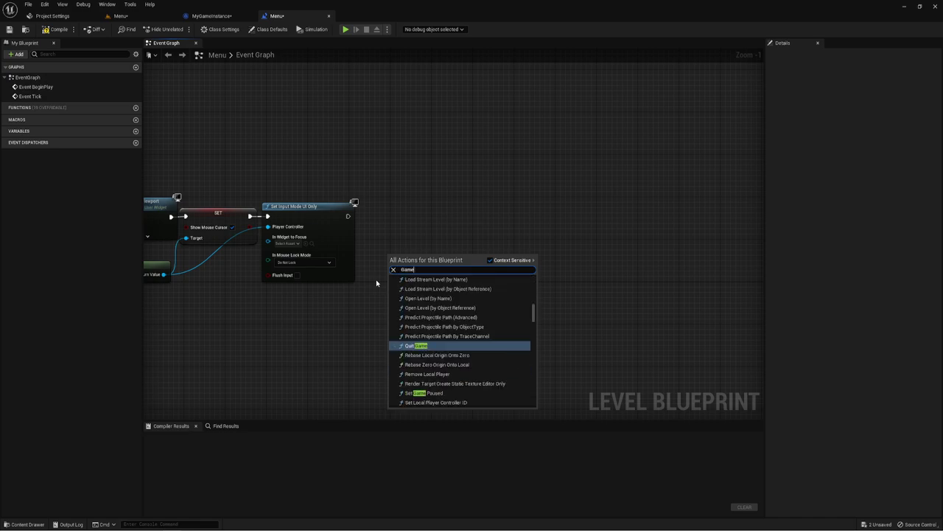
text( inc)
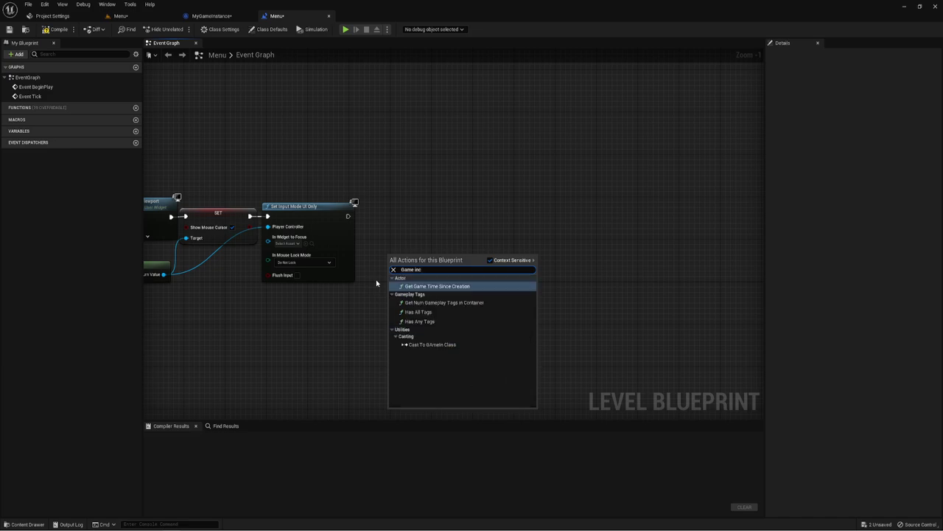
key(BackSpace)
text(s)
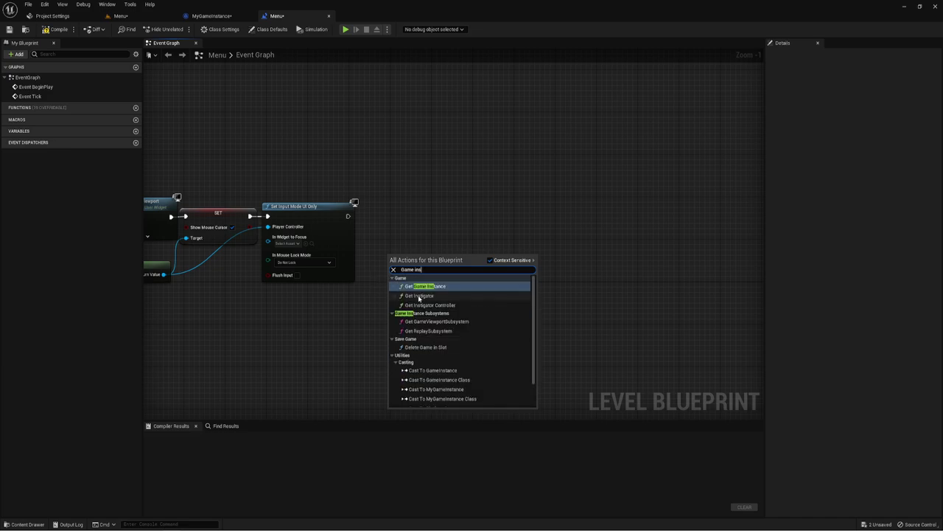
click(417, 286)
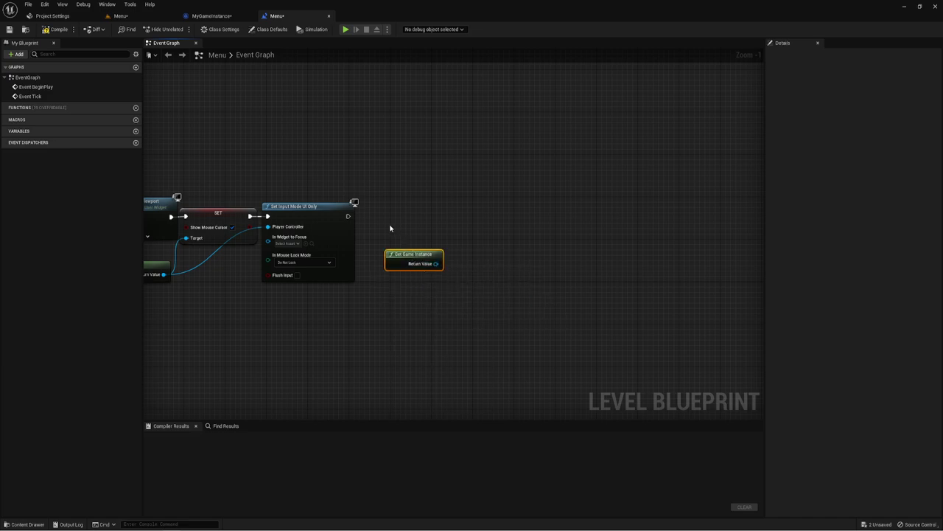
drag(388, 227, 474, 280)
mouse_move(427, 255)
mouse_down()
mouse_move(386, 302)
mouse_move(366, 297)
mouse_move(398, 238)
mouse_up()
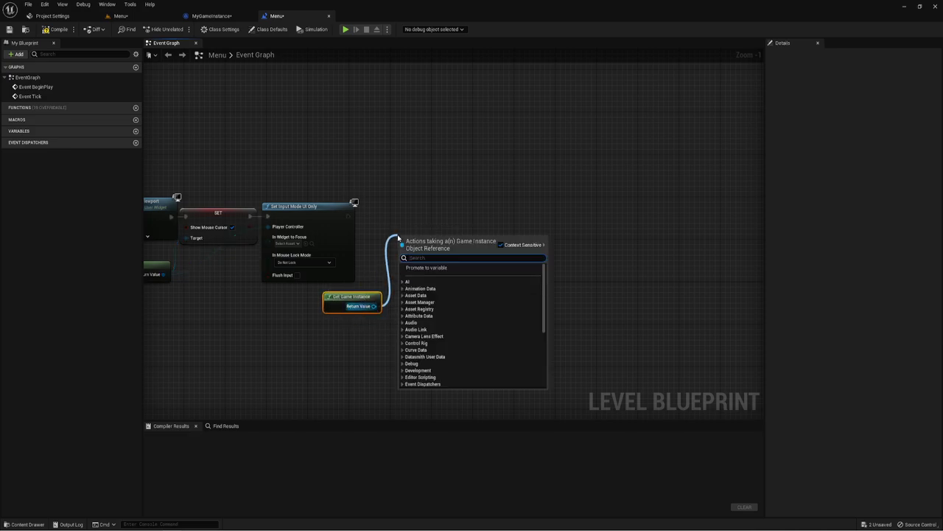
Step: Cast the game instance to MyGameInstance, chained after Set Input Mode UI Only
text(cast to)
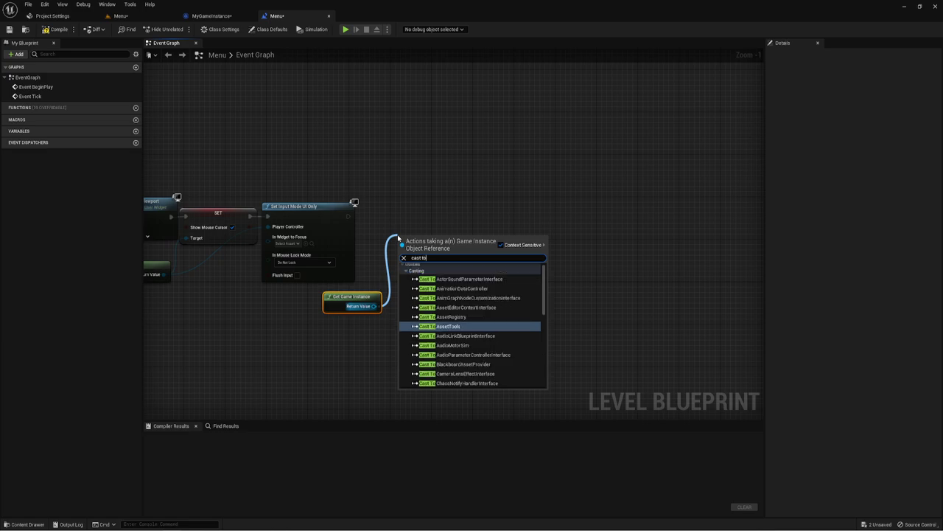
text( My)
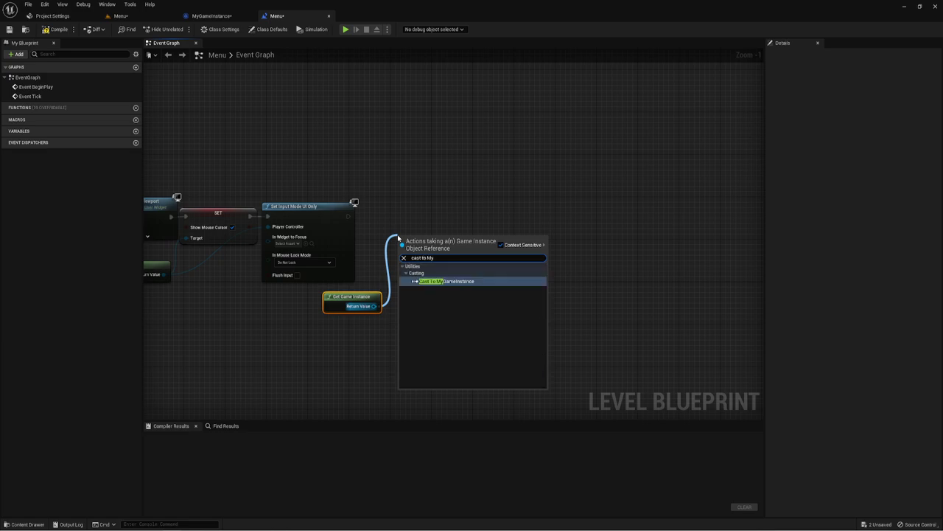
click(451, 284)
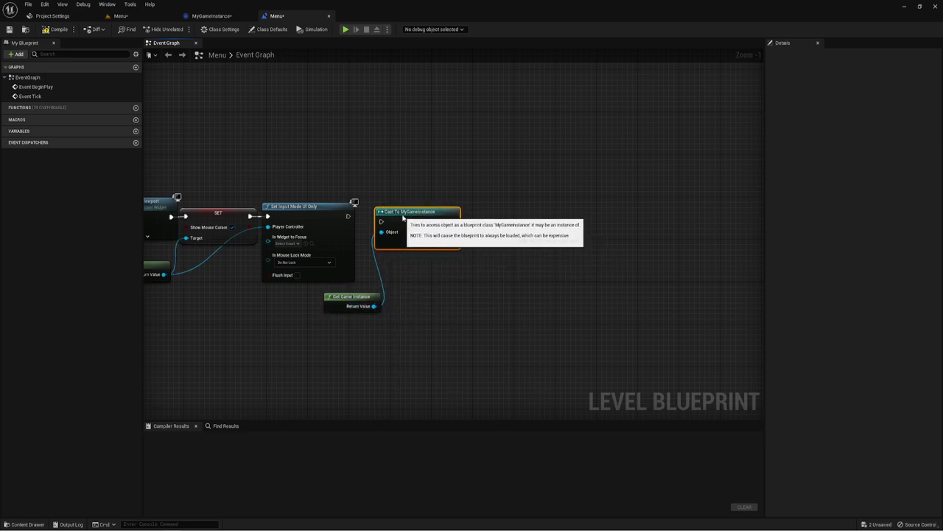
drag(420, 241, 404, 210)
drag(348, 216, 385, 216)
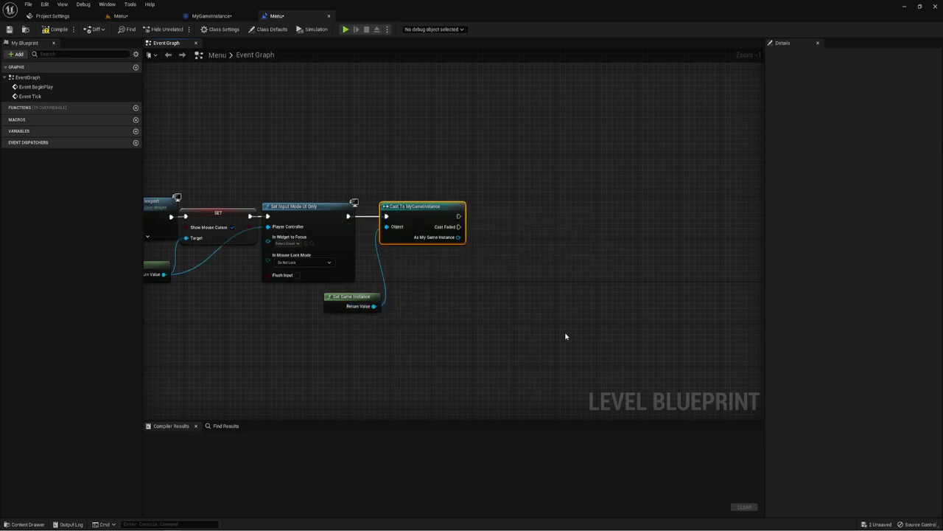
drag(333, 296, 311, 296)
Step: Call Sound Level from the cast's MyGameInstance output and compile the level blueprint
drag(453, 238, 501, 247)
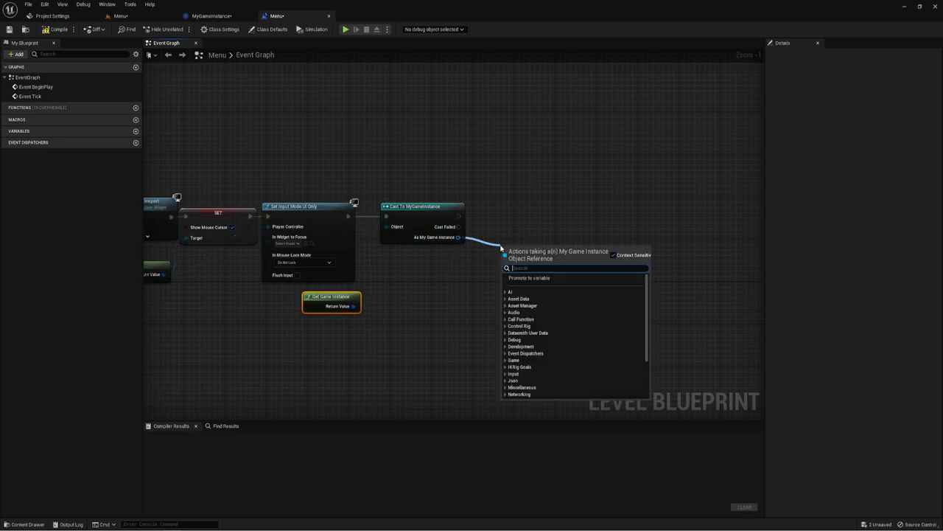
text(sound)
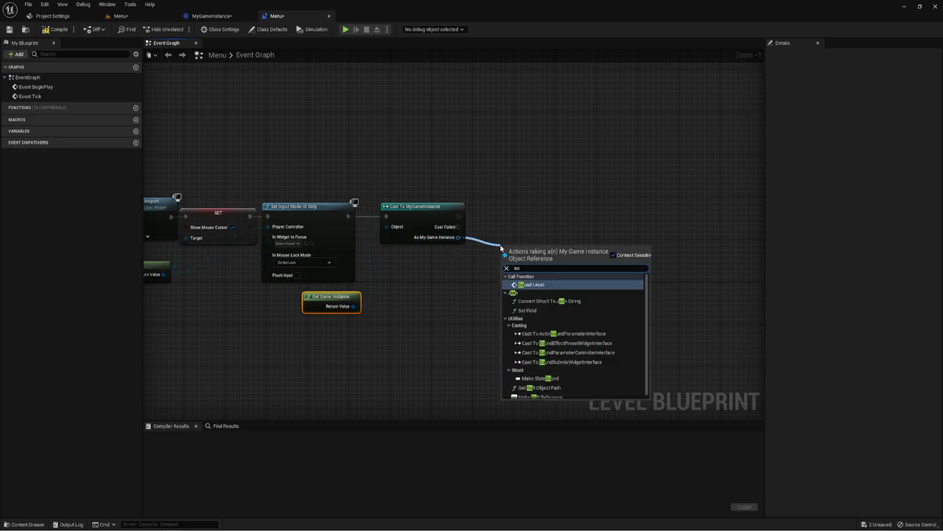
click(534, 285)
drag(521, 250, 495, 203)
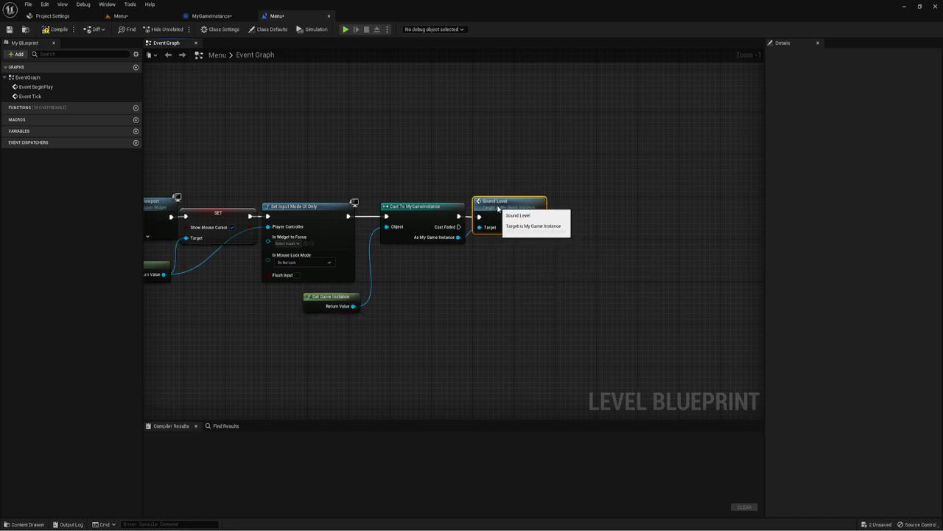
drag(475, 250, 552, 235)
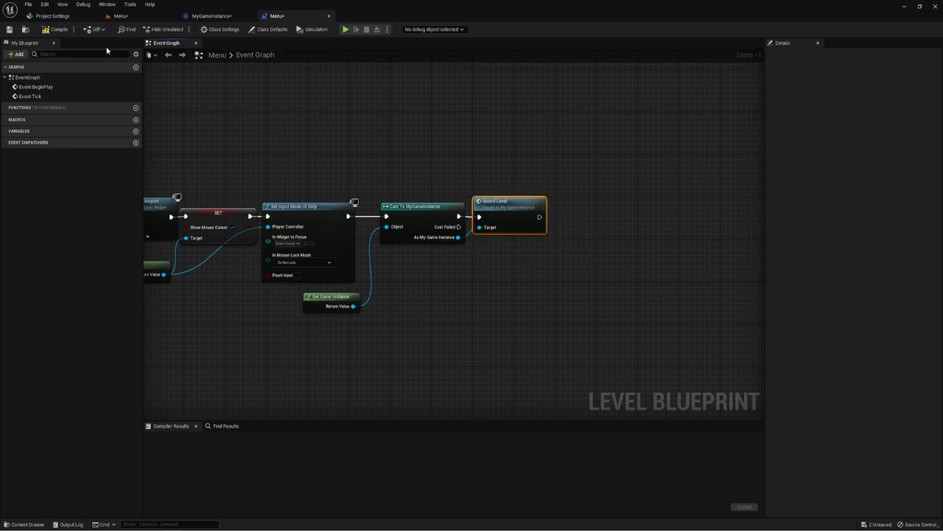
click(56, 29)
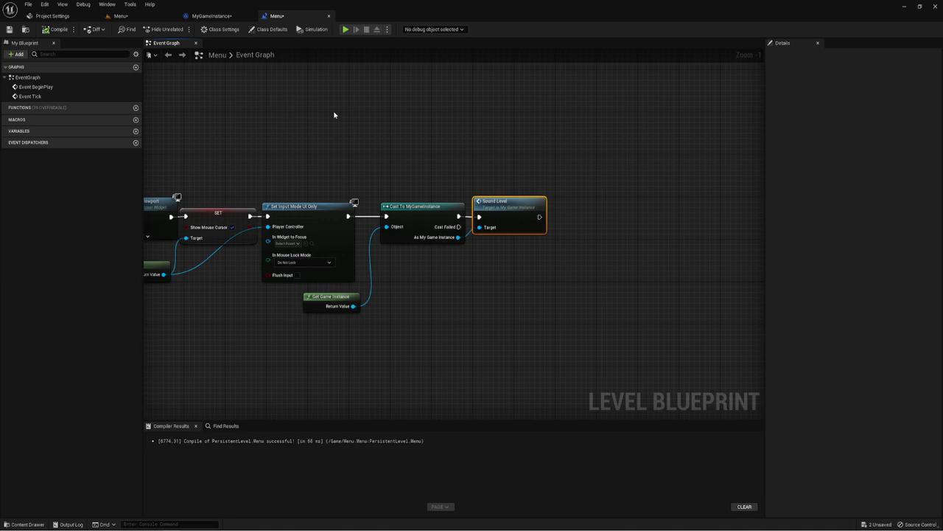
click(221, 16)
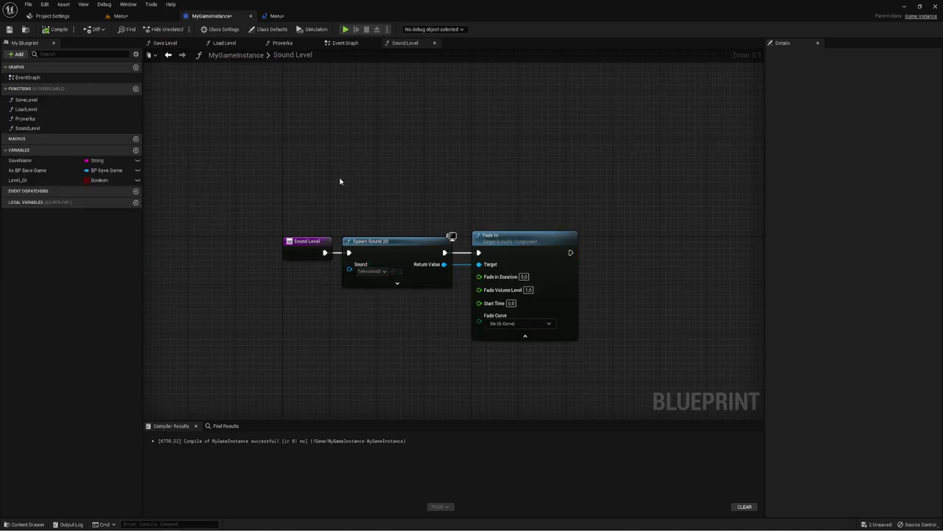
Step: Enable Persist Across Level Transition on Spawn Sound 2D and recompile MyGameInstance
drag(342, 182, 449, 326)
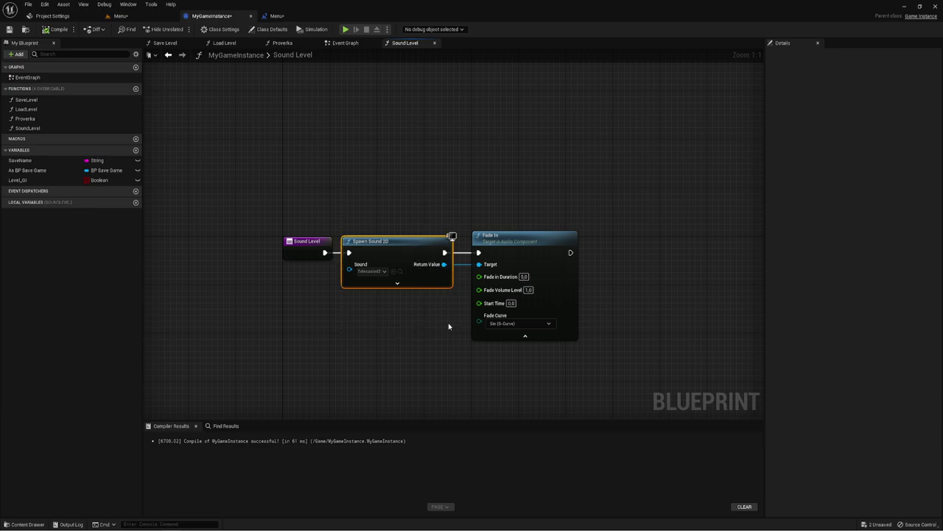
click(397, 283)
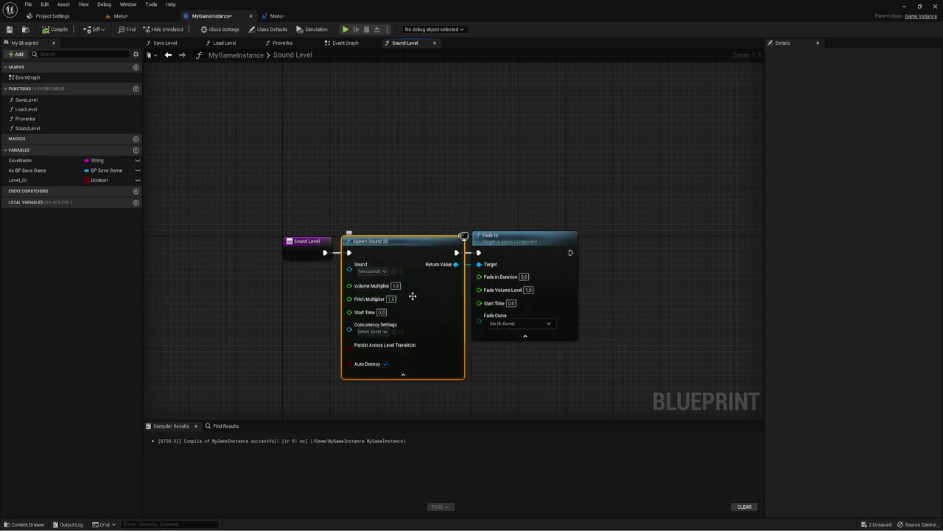
right_drag(505, 387, 512, 329)
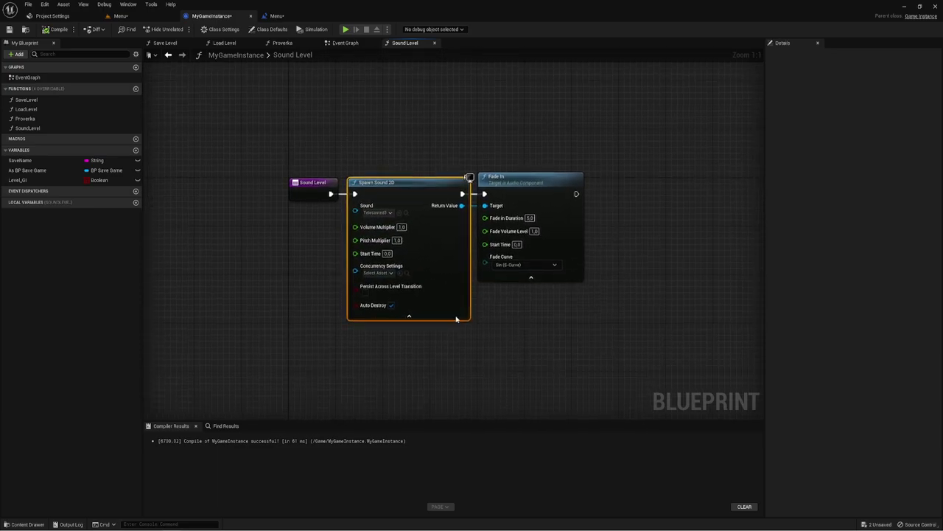
click(365, 292)
drag(284, 278, 515, 308)
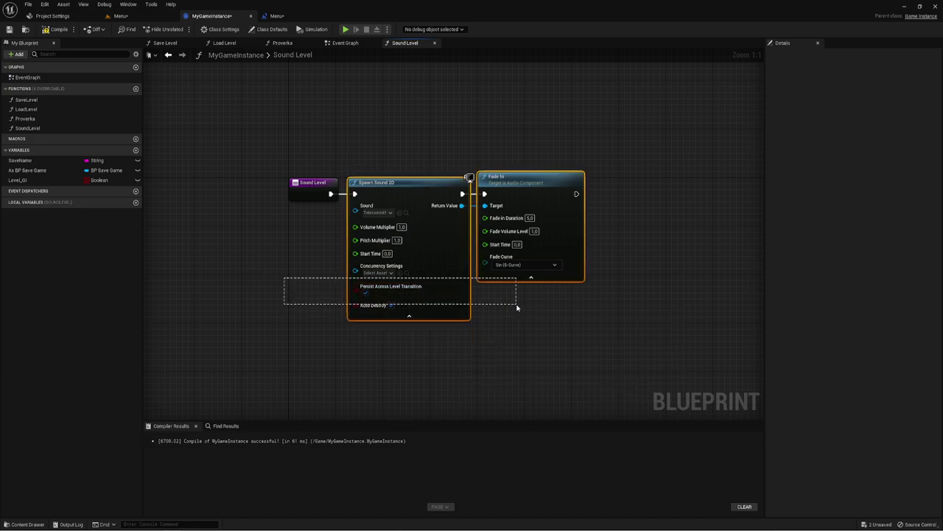
drag(515, 308, 516, 310)
click(521, 332)
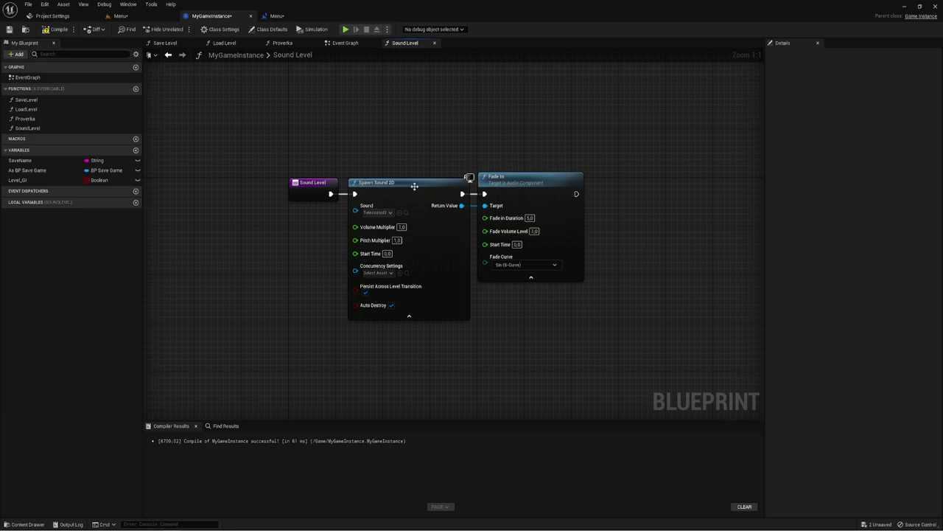
right_drag(465, 162, 445, 199)
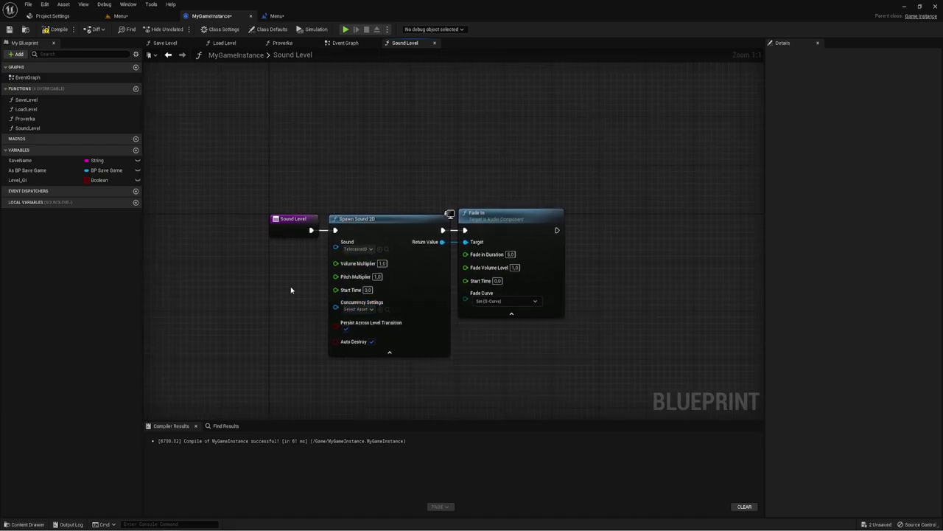
right_drag(310, 213, 312, 179)
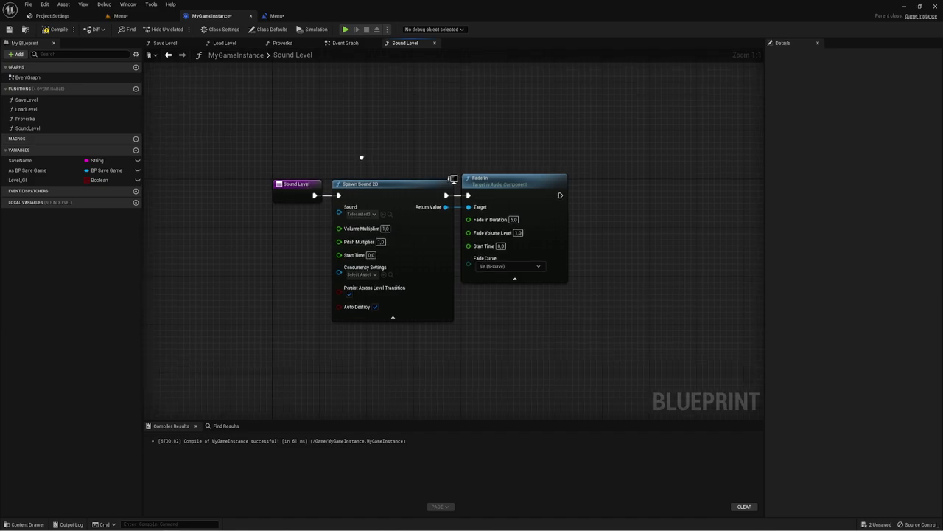
click(55, 29)
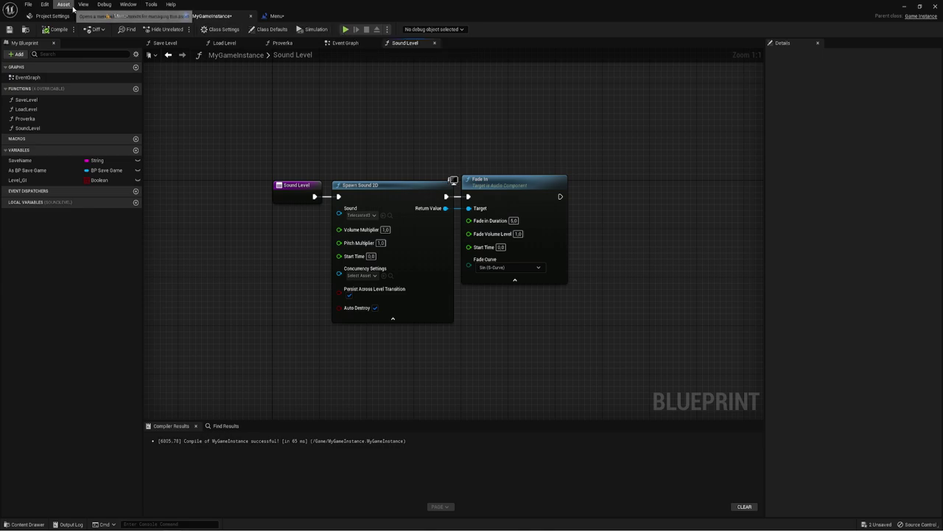
click(118, 16)
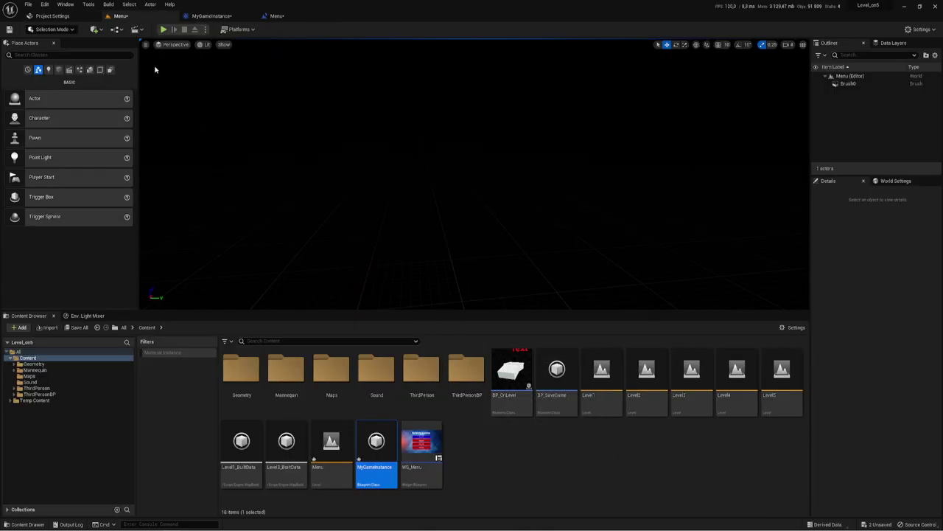
click(163, 29)
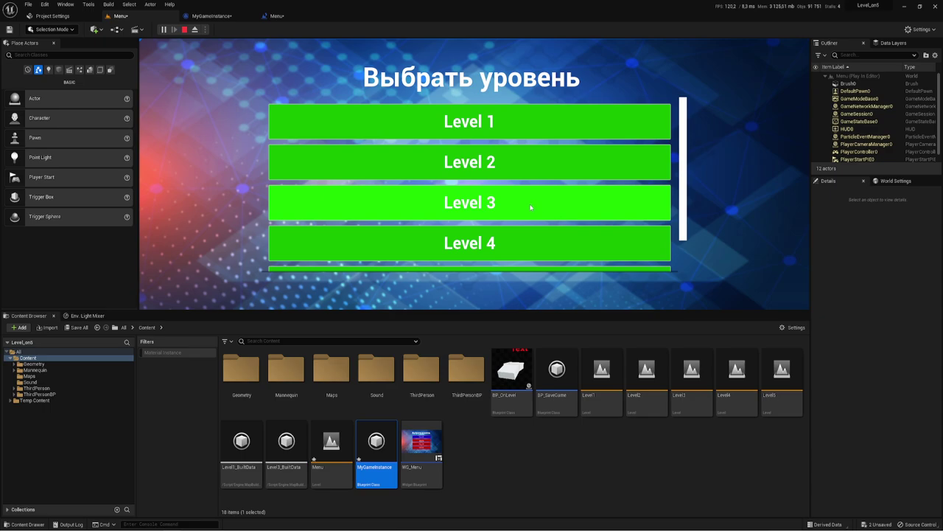
click(529, 121)
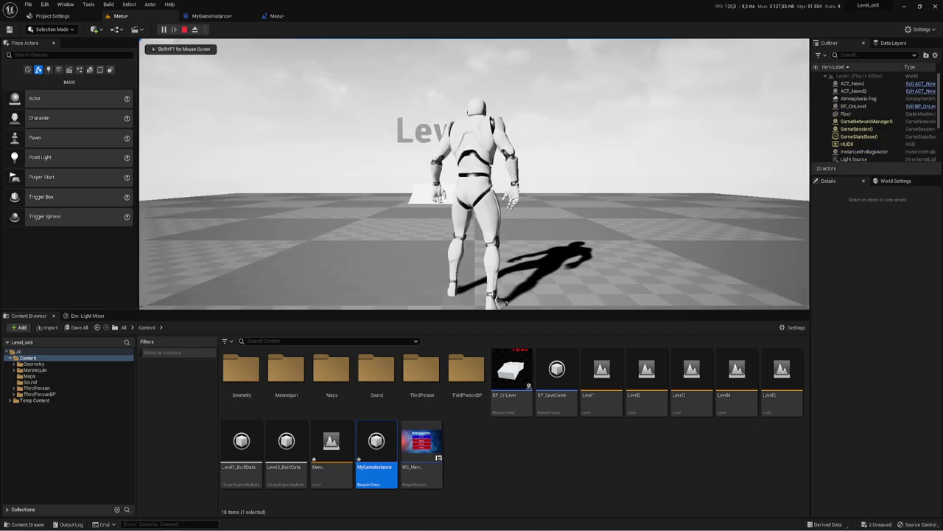
key(w)
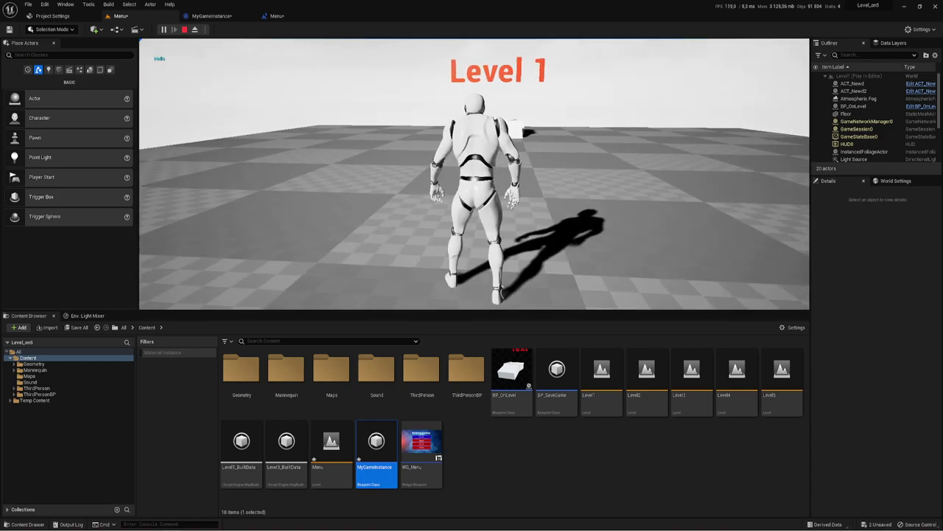
key(Escape)
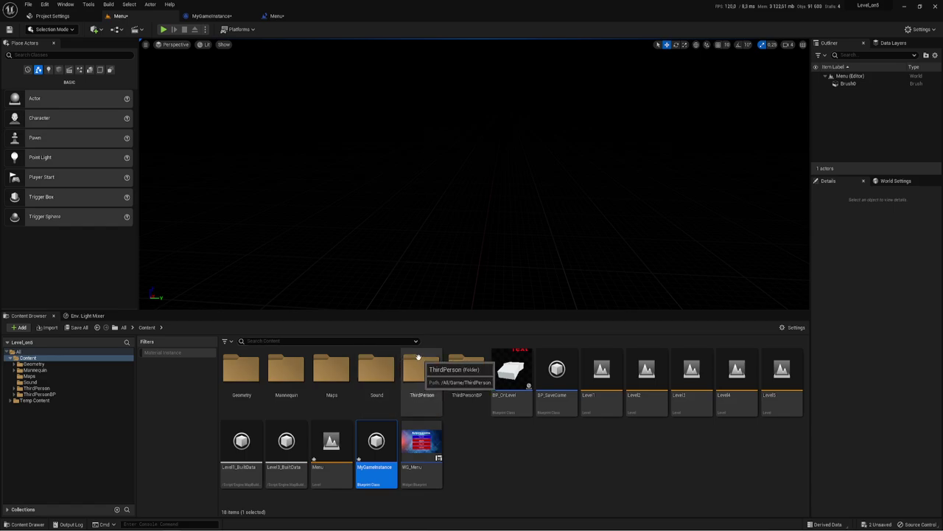
Step: Switch Spawn Sound 2D's Sound from Telecasted3 to Telecasted_Cue in the Sound Level function
double_click(381, 383)
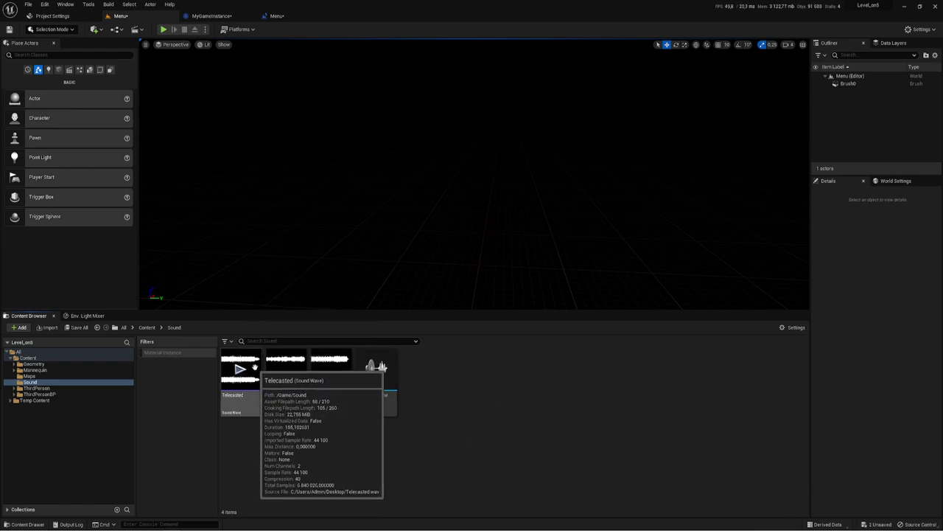
click(242, 402)
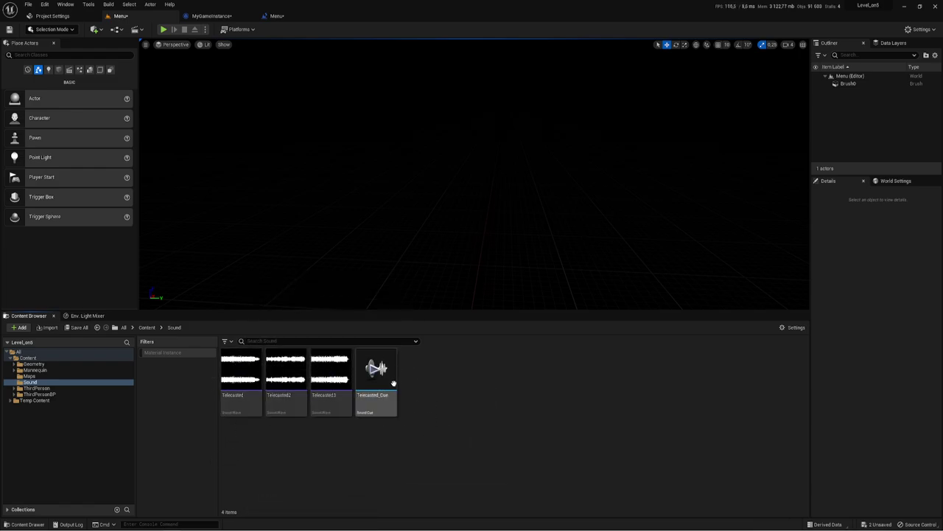
click(218, 16)
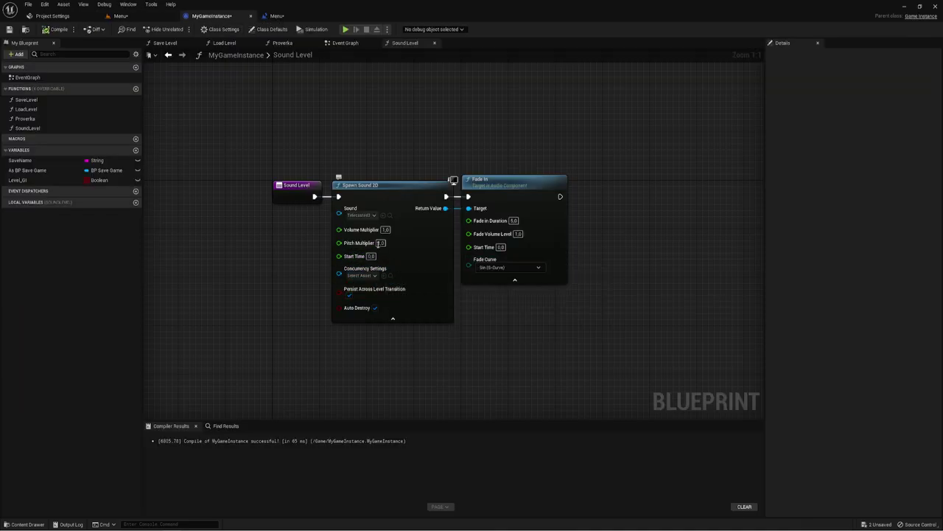
click(374, 216)
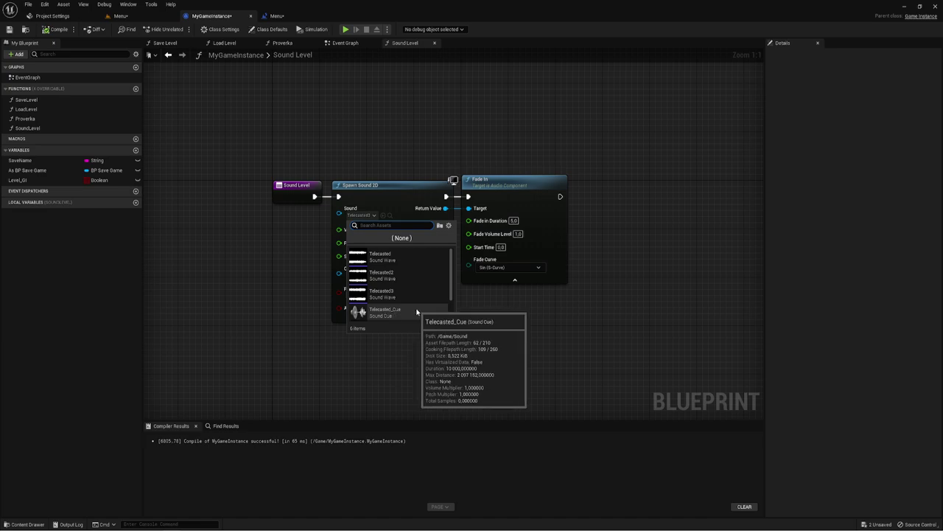
click(416, 308)
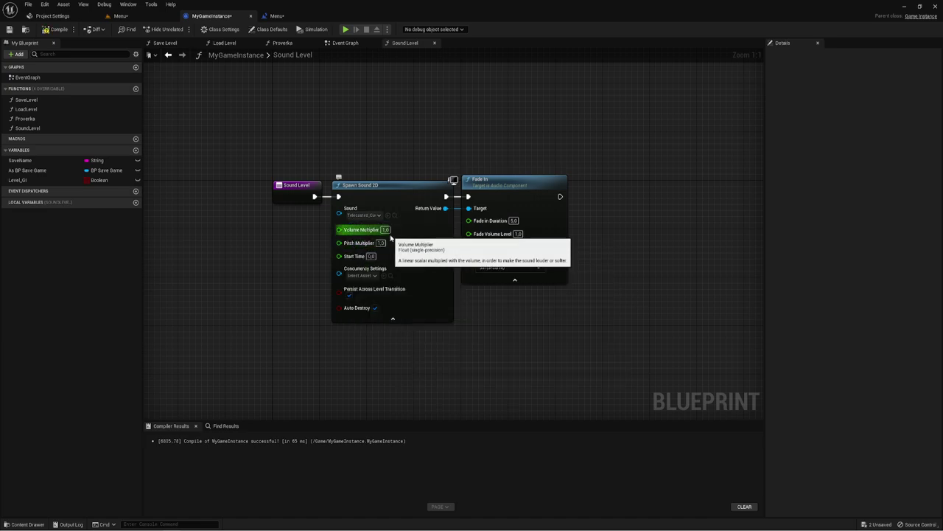
click(123, 16)
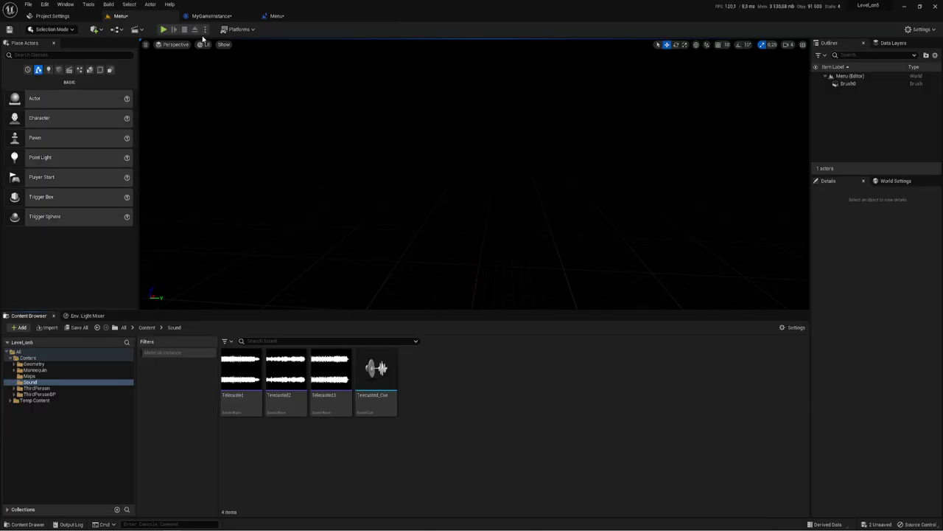
click(165, 29)
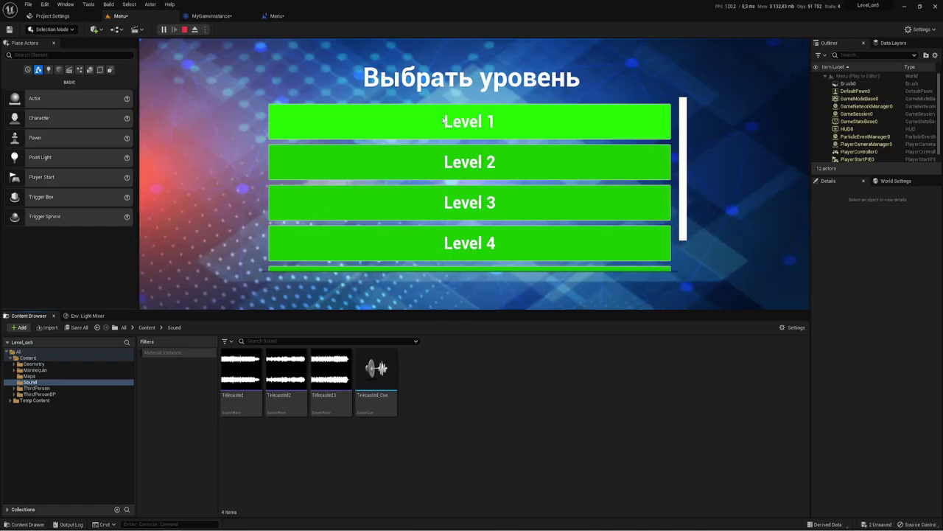
click(528, 122)
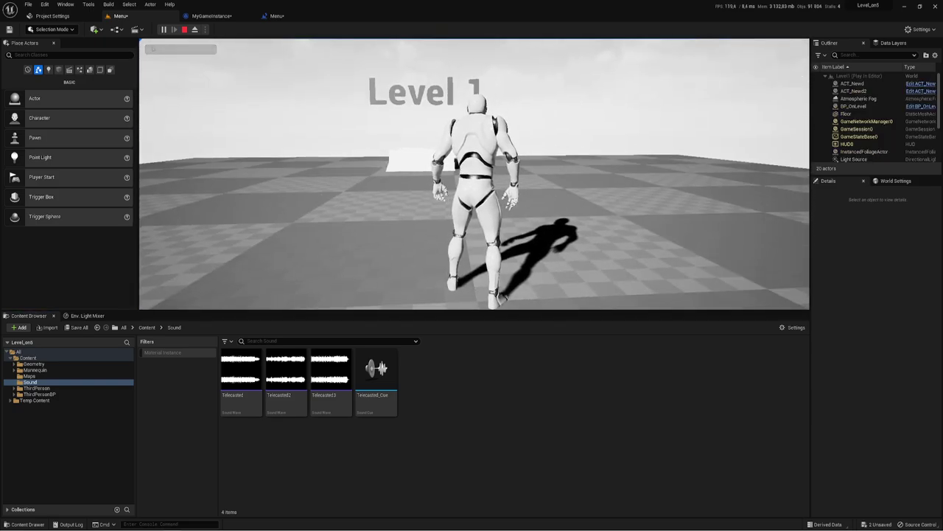
key(Escape)
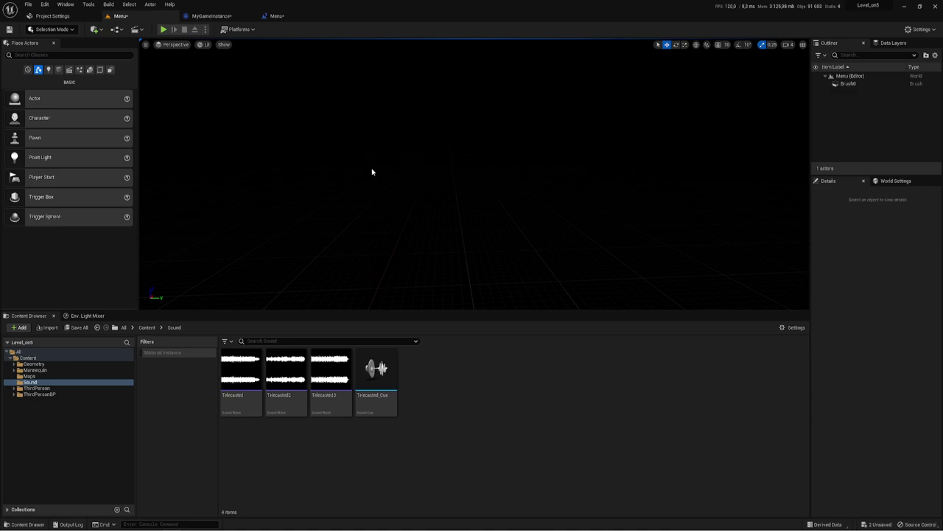
Step: Set Telecasted_Cue's Output node Virtualization Mode to Play when Silent and save the cue
double_click(385, 353)
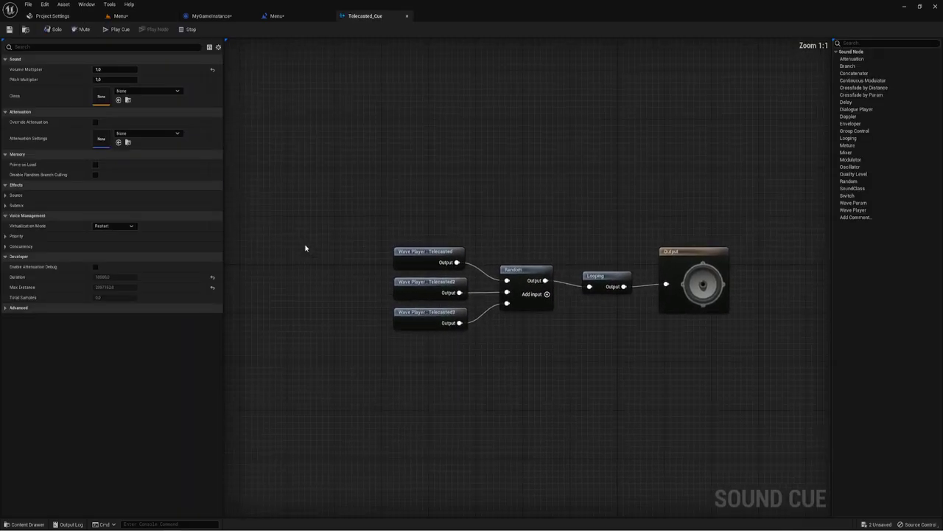
drag(329, 154, 718, 407)
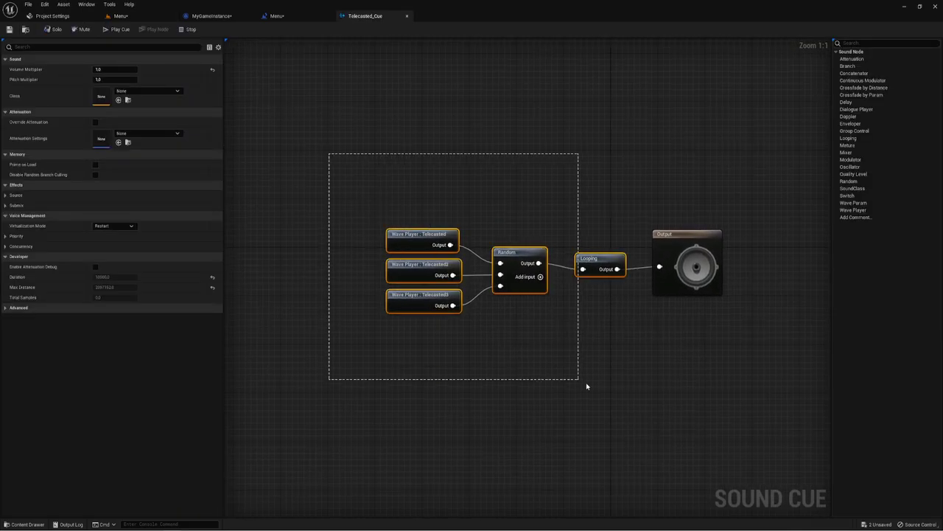
click(613, 298)
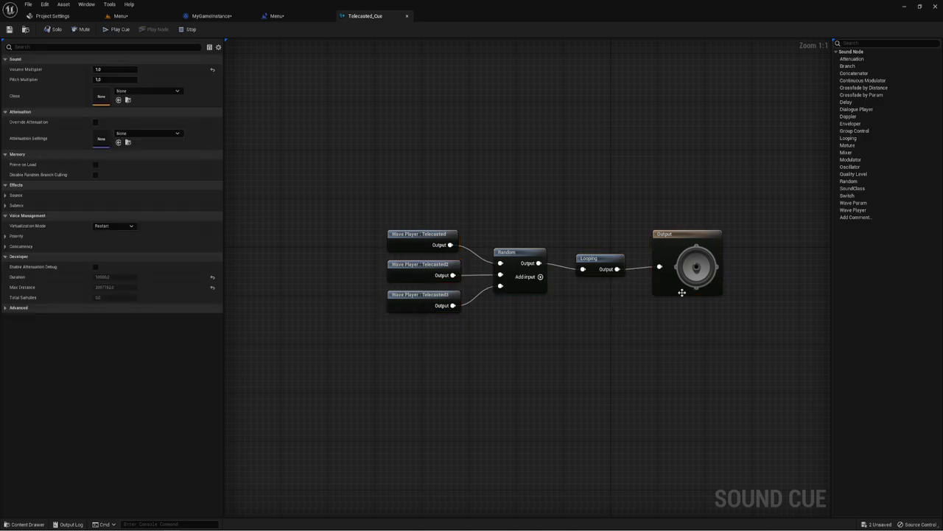
click(683, 292)
drag(642, 154, 735, 331)
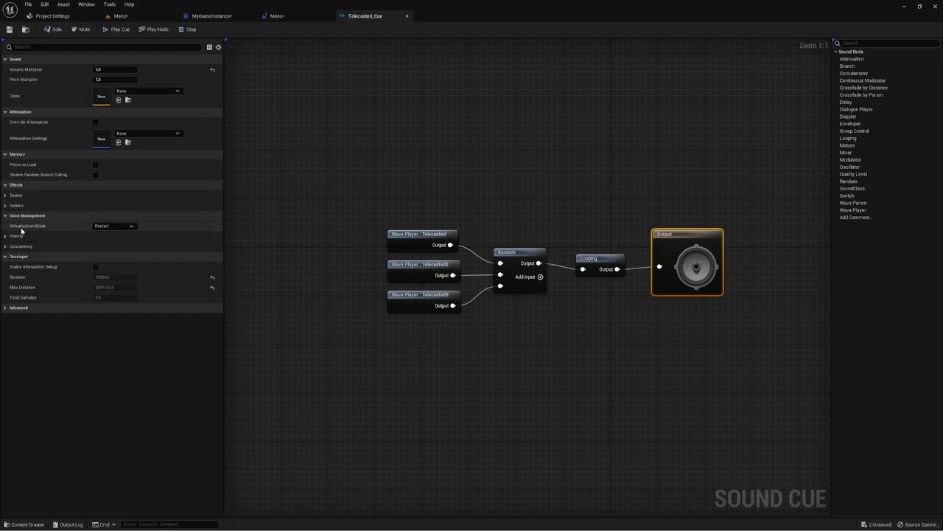
click(110, 225)
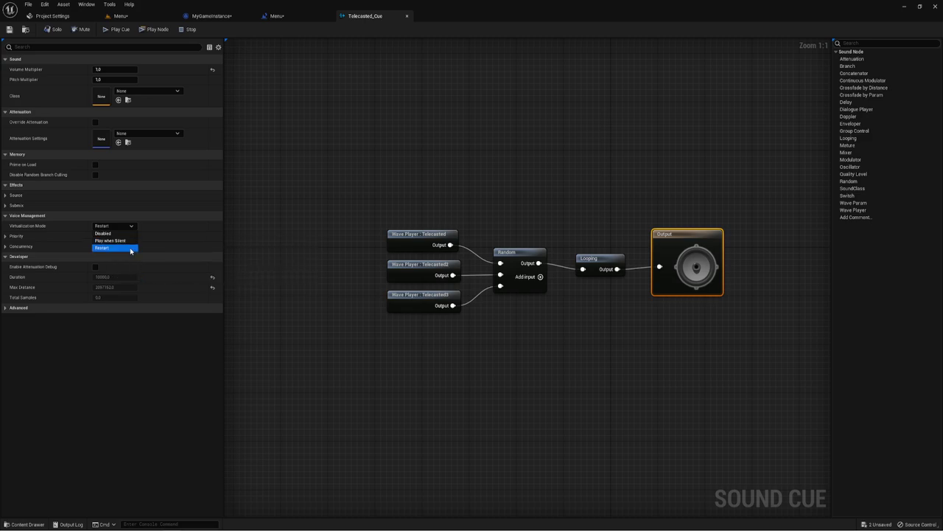
click(125, 240)
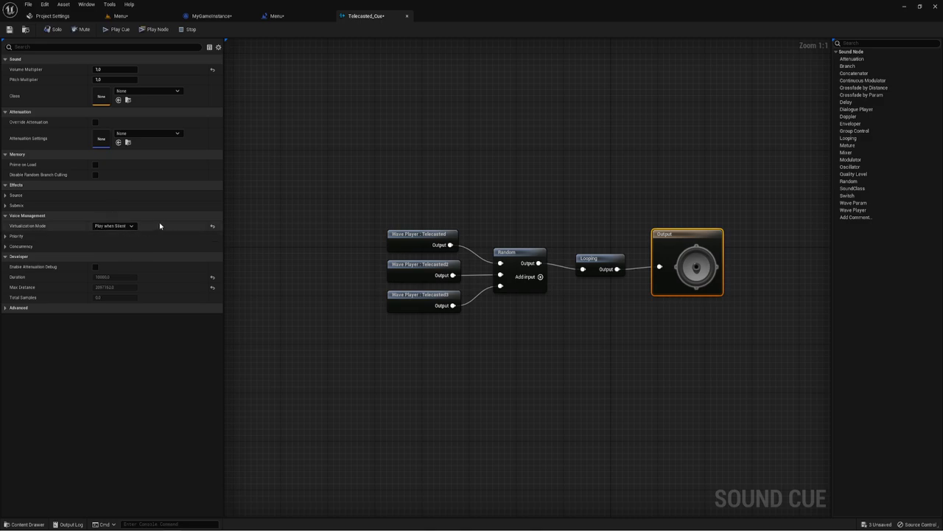
click(9, 30)
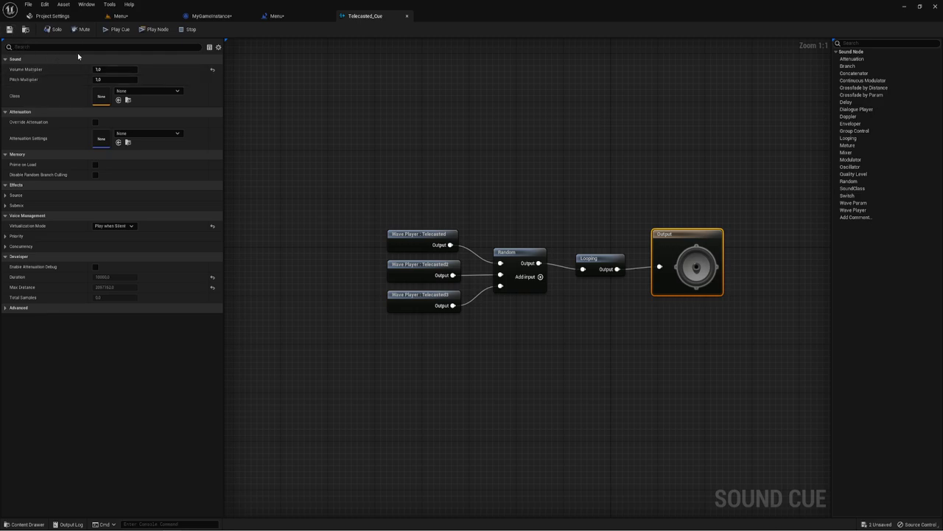
Step: Play-test the Menu level by loading Level 2, then stop and reopen Telecasted_Cue
click(122, 16)
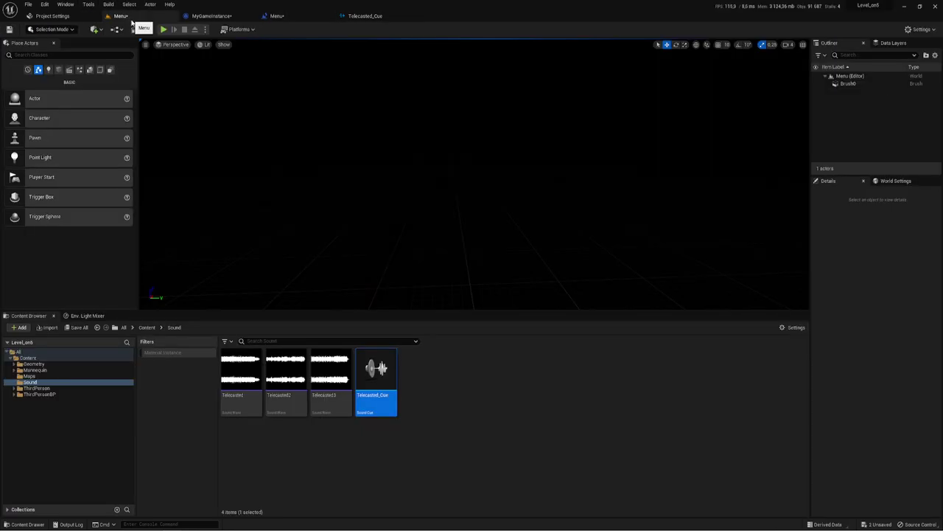
click(162, 29)
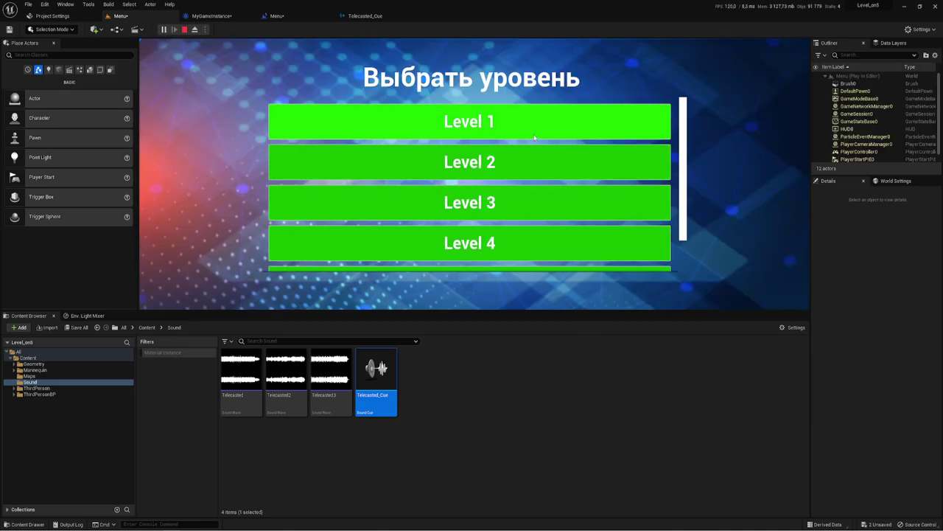
click(556, 160)
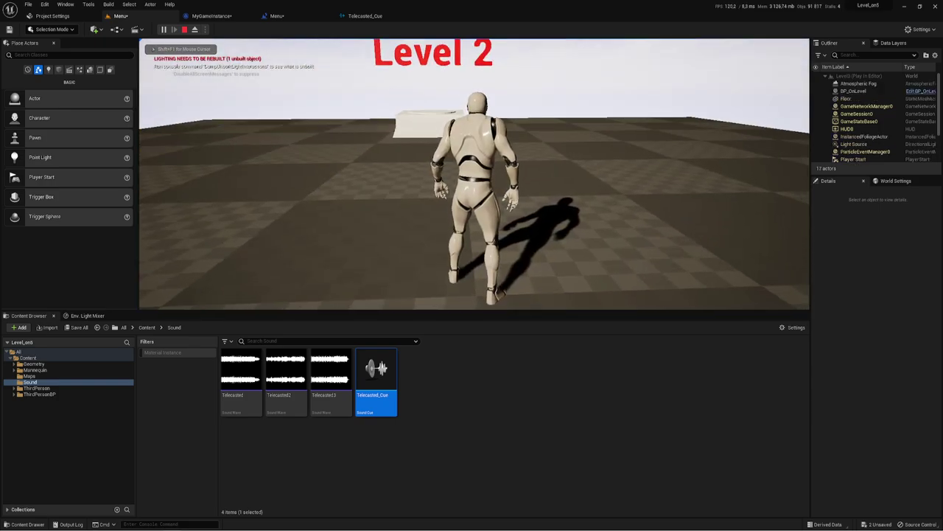
key(Escape)
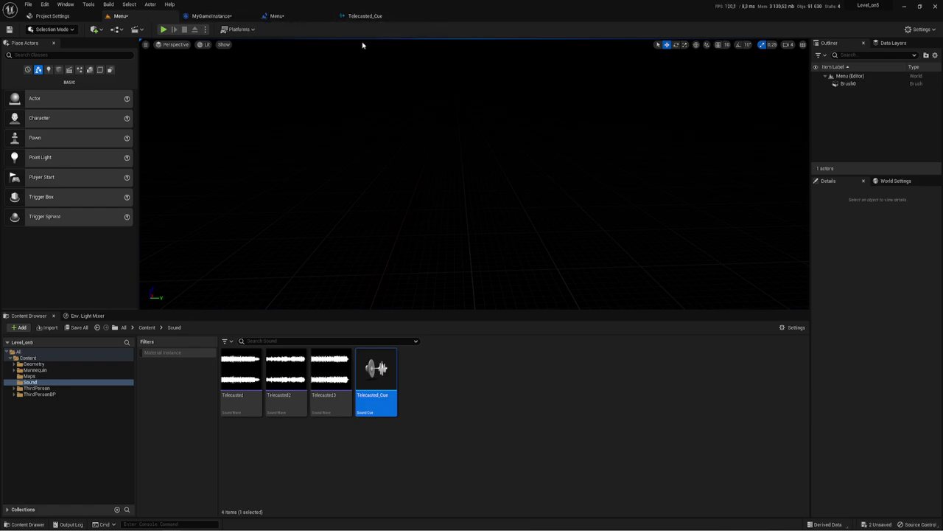
click(375, 15)
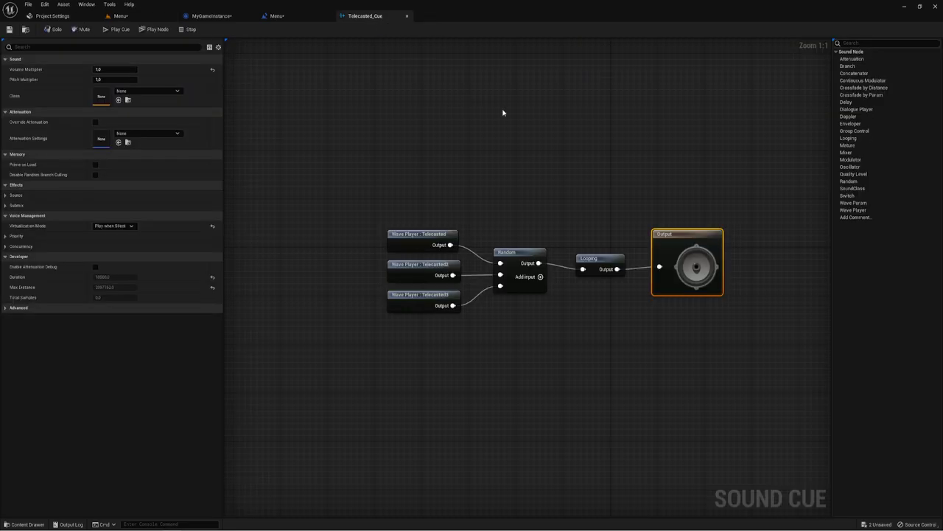
Step: Leave the sound cue graph and go back to MyGameInstance's Sound Level graph
right_drag(502, 113, 527, 110)
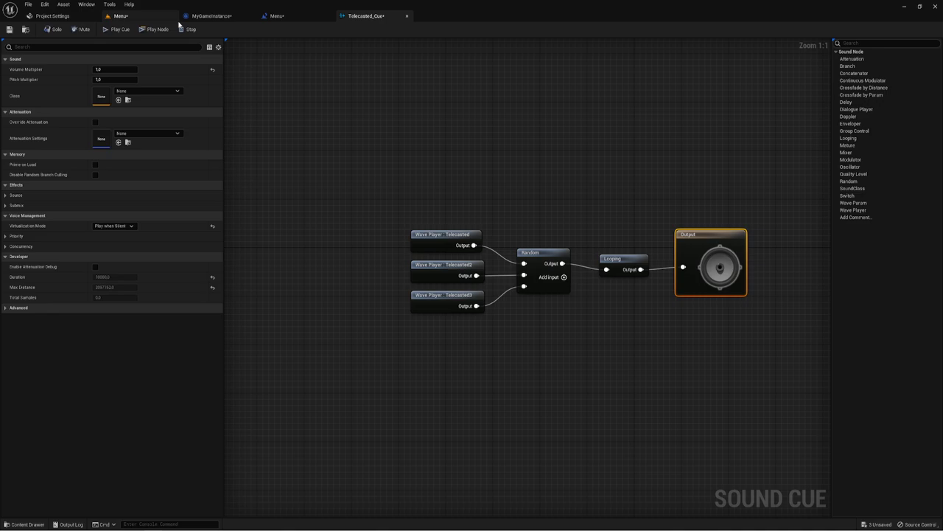
click(211, 16)
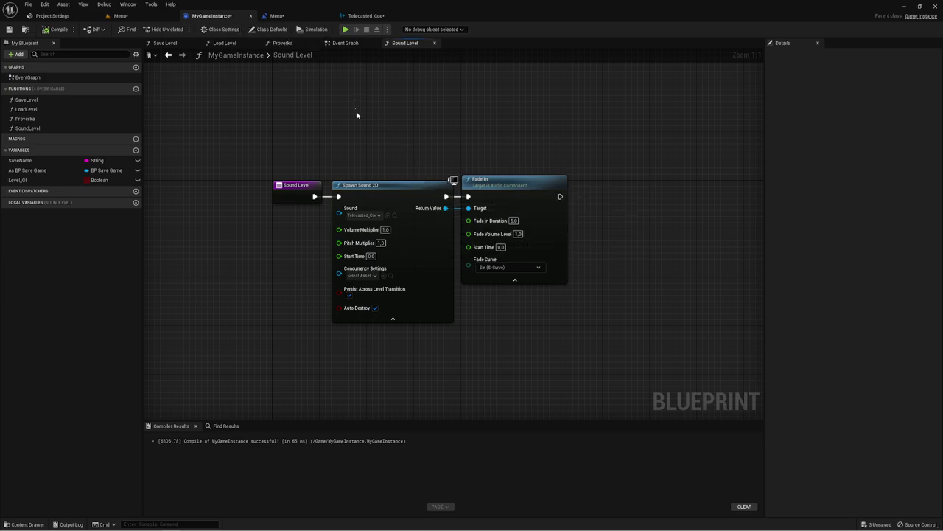
drag(355, 100, 455, 192)
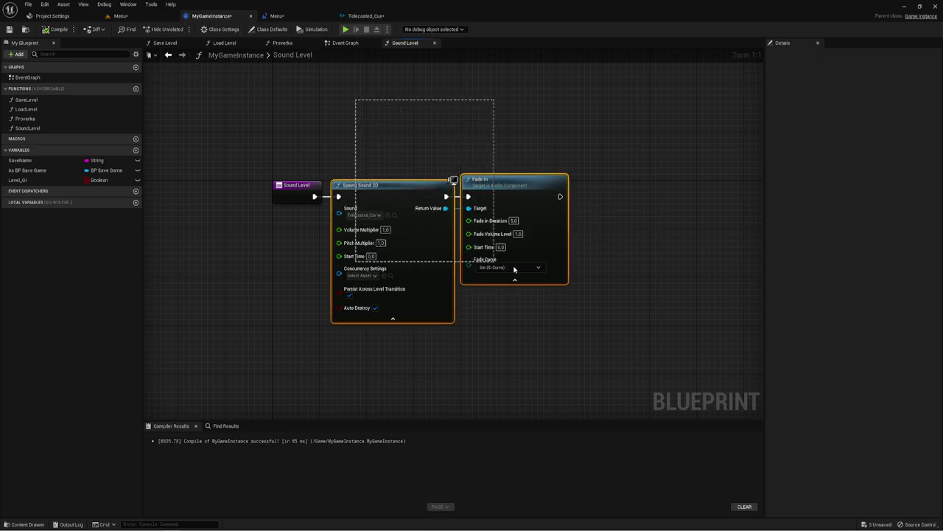
drag(454, 193, 542, 351)
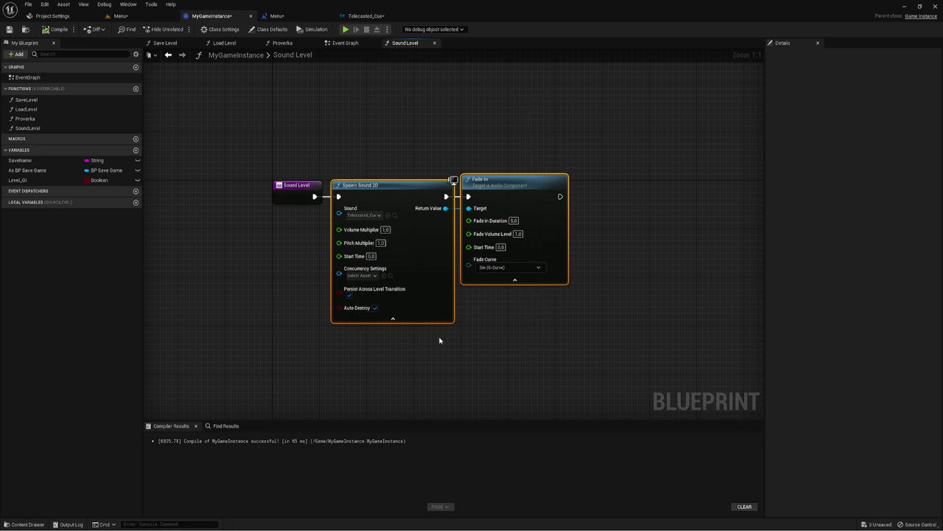
drag(368, 336, 523, 151)
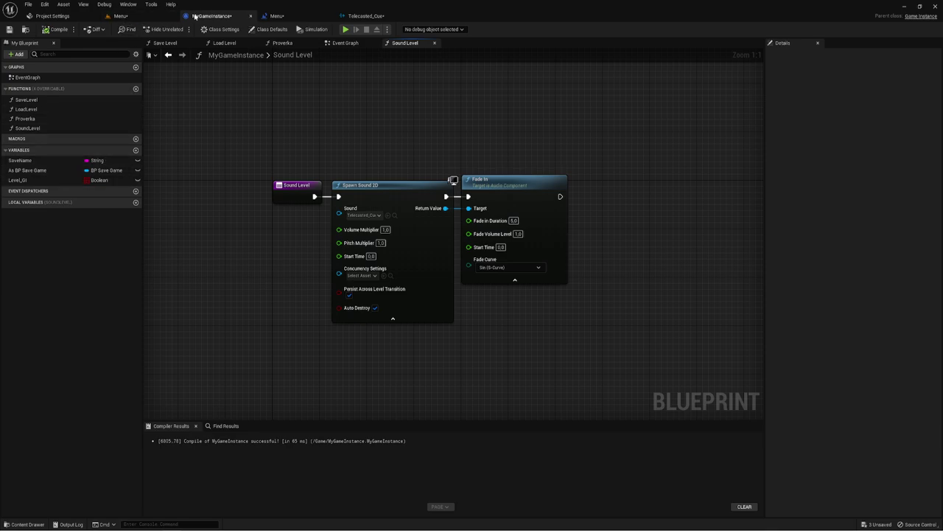
Step: Add a SpawnSound variable to the game instance, typed as an Audio Component object reference
click(136, 151)
text(SpawnSound)
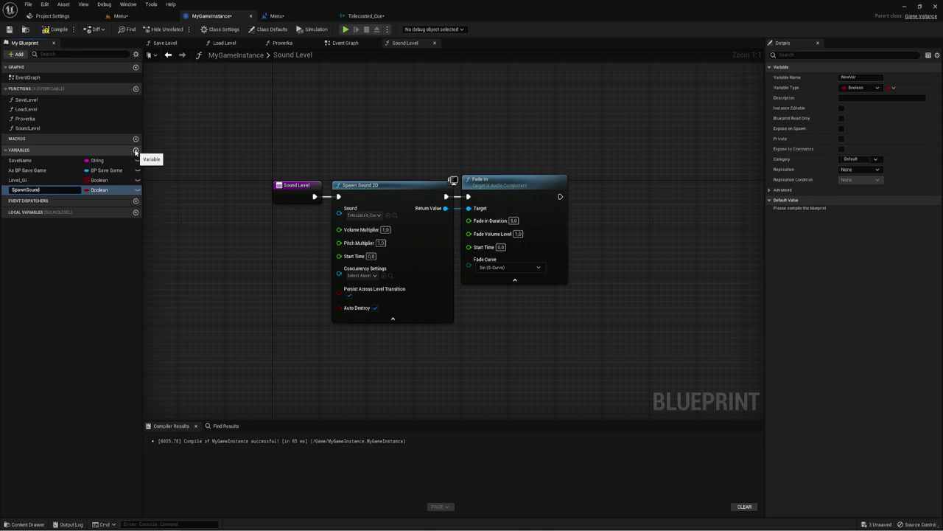
key(Return)
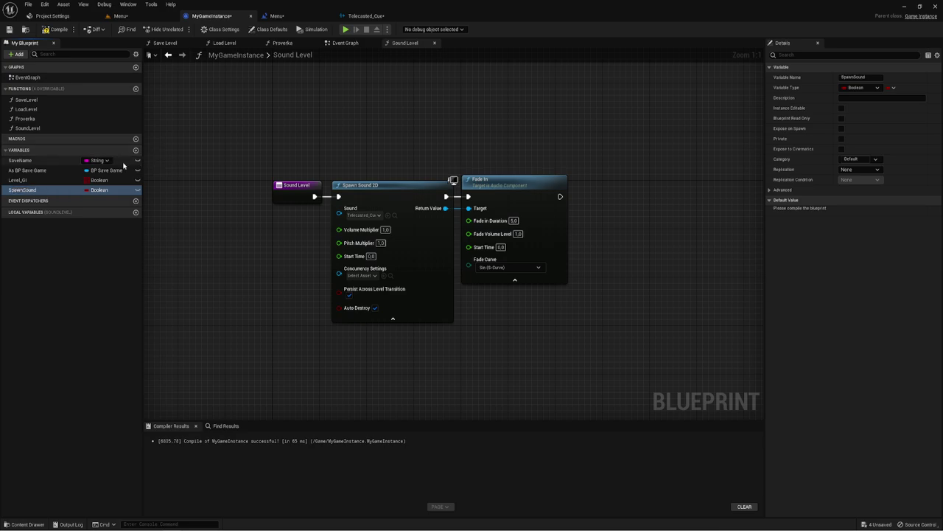
click(108, 191)
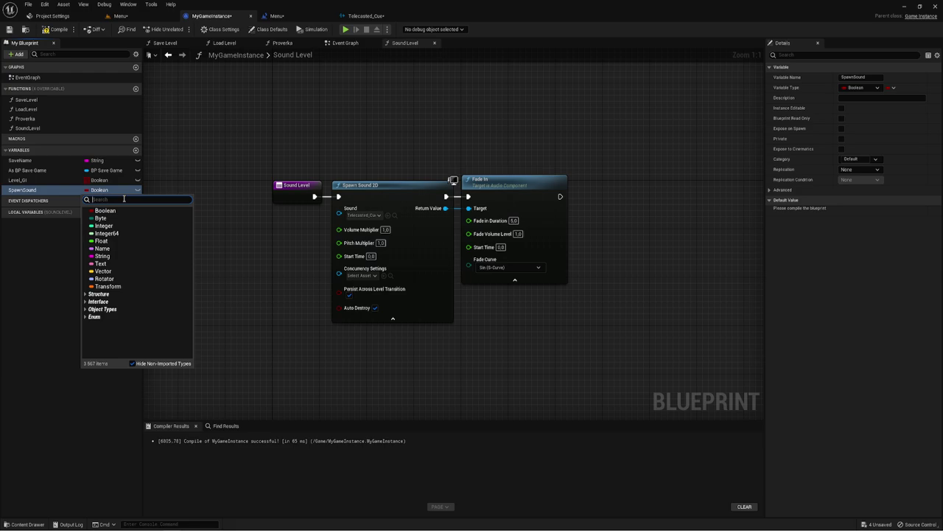
text(Sound Co)
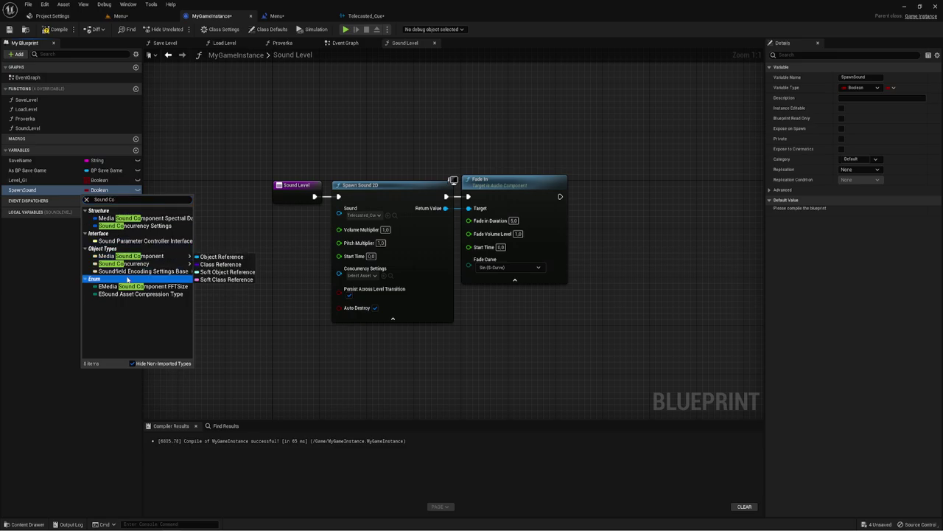
mouse_move(110, 264)
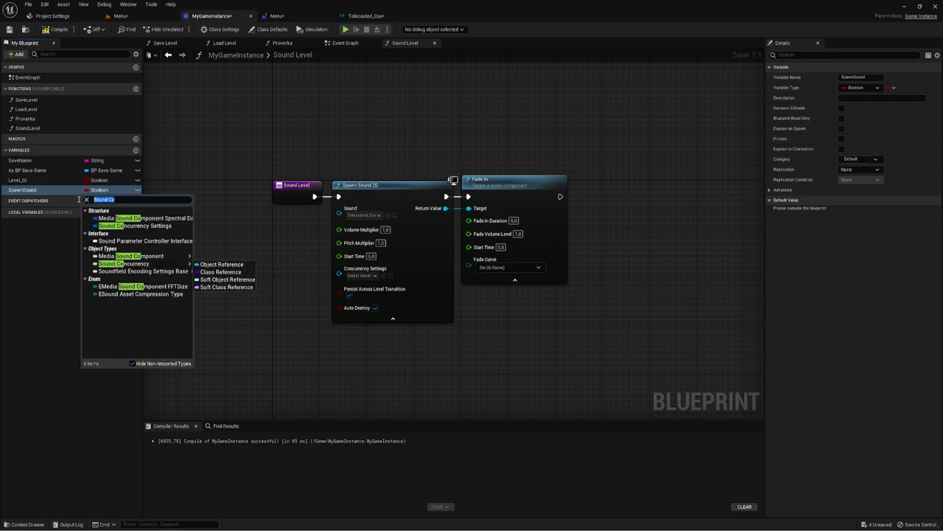
text(Audio C)
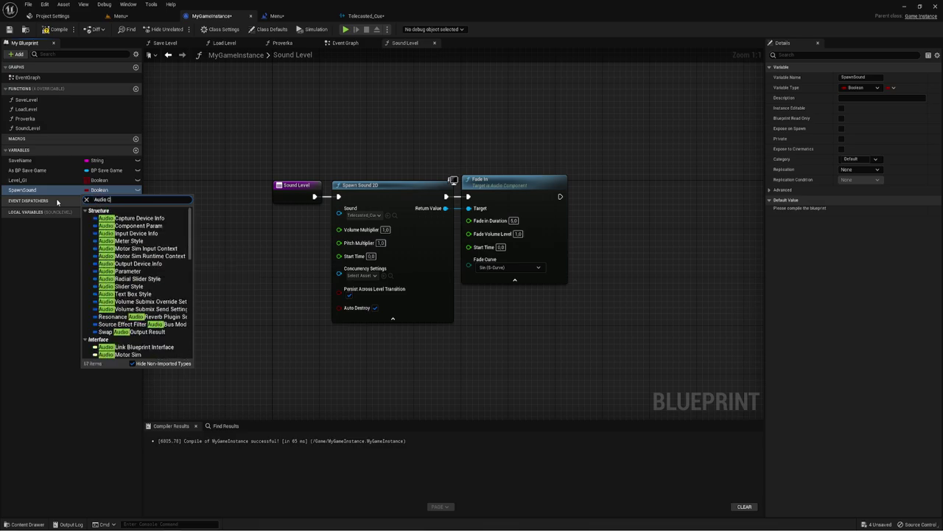
text(om)
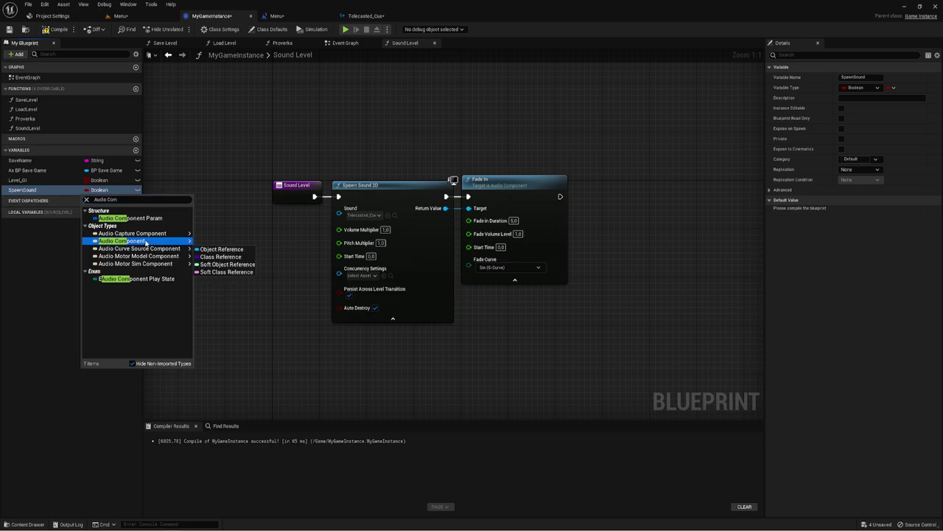
click(144, 242)
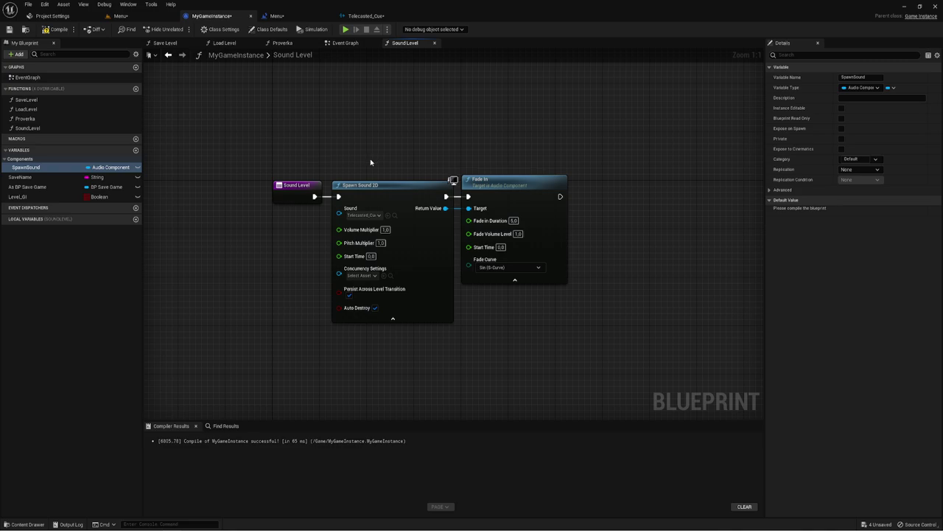
Step: Review the Sound Level, Spawn Sound 2D and Fade In nodes, then return to the Menu level editor
drag(288, 129, 587, 222)
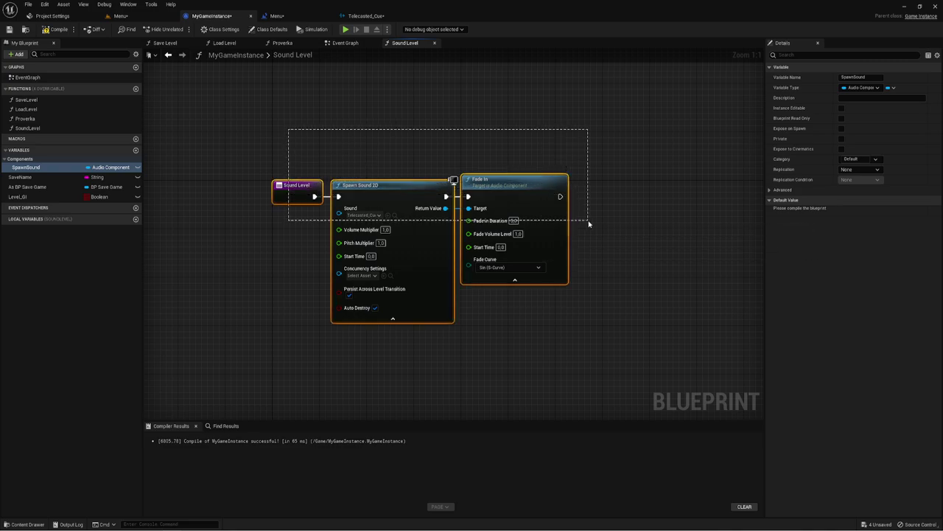
click(616, 228)
right_drag(390, 111, 386, 102)
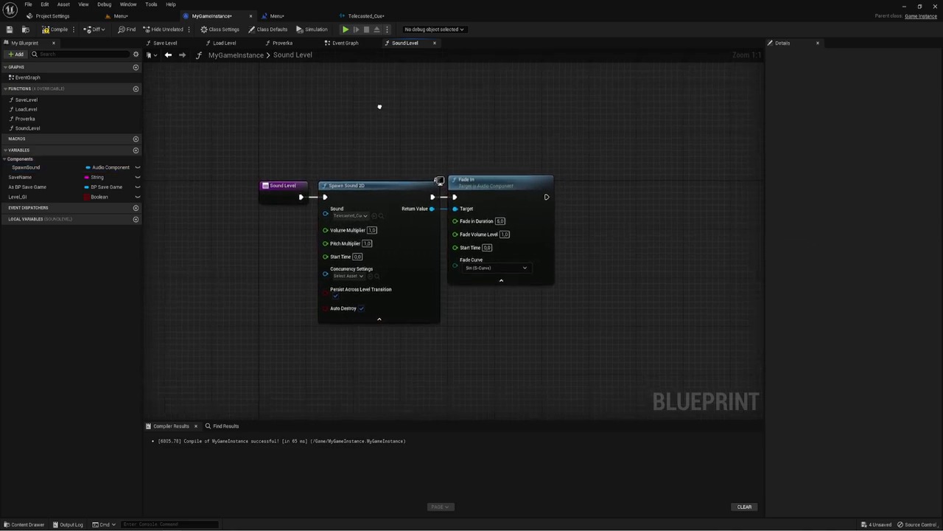
drag(281, 170, 583, 211)
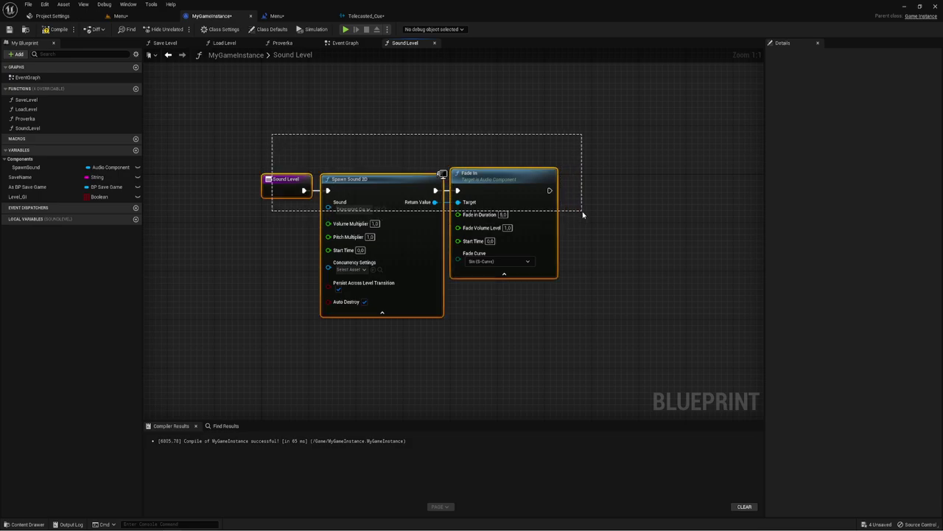
click(449, 144)
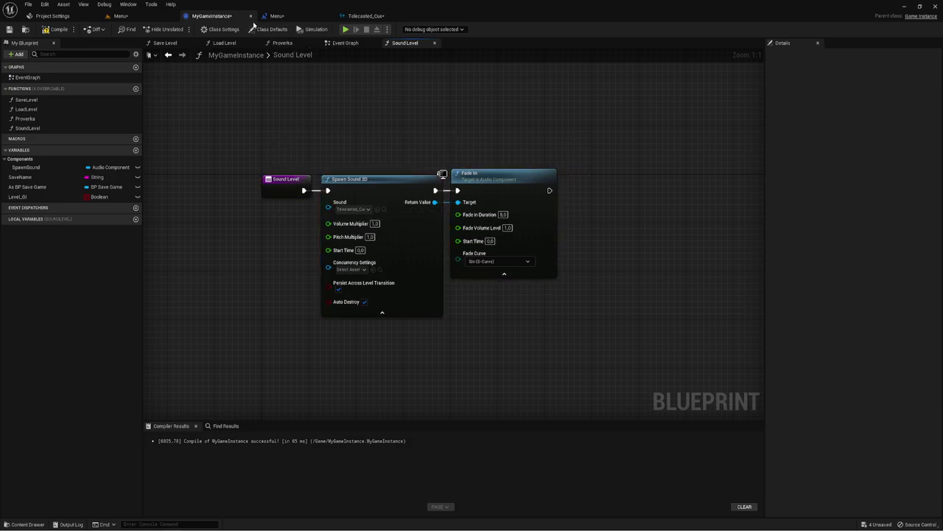
click(121, 16)
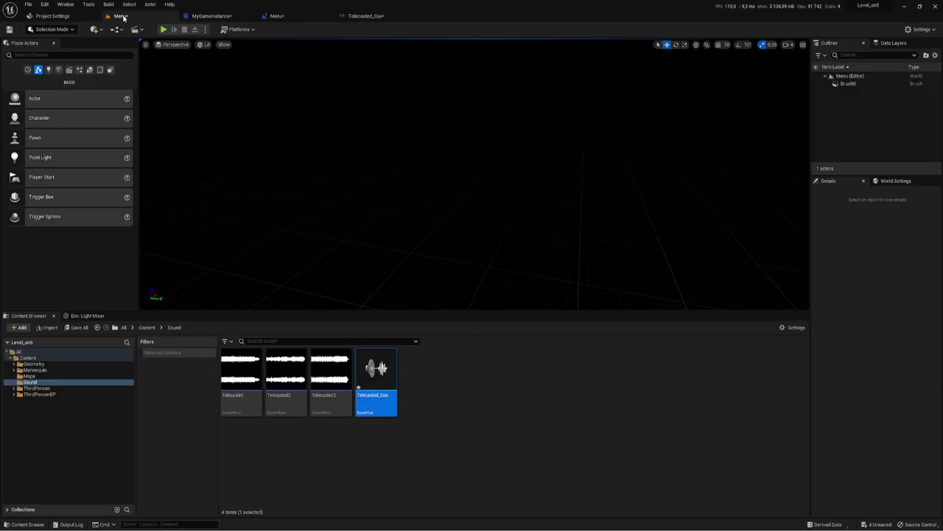
Step: Open the Menu Level Blueprint and move the Cast To and Sound Level nodes down-left
click(117, 29)
click(148, 84)
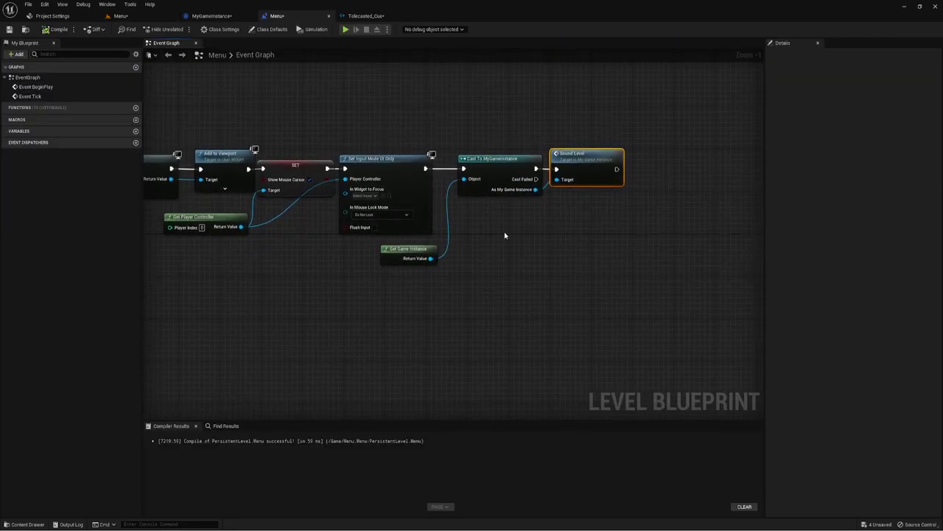
click(504, 231)
mouse_move(437, 140)
mouse_down()
mouse_move(611, 284)
mouse_move(597, 272)
mouse_up()
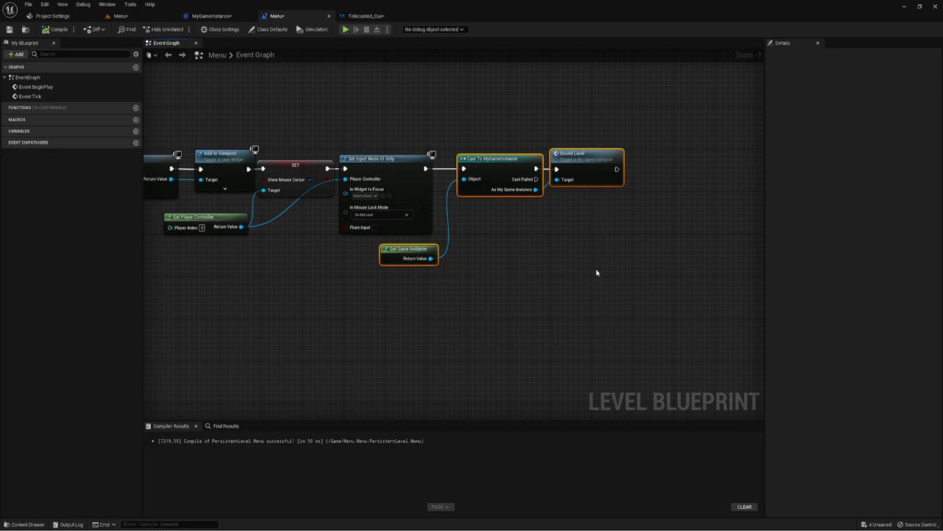
right_click(491, 158)
key(Escape)
right_click(472, 179)
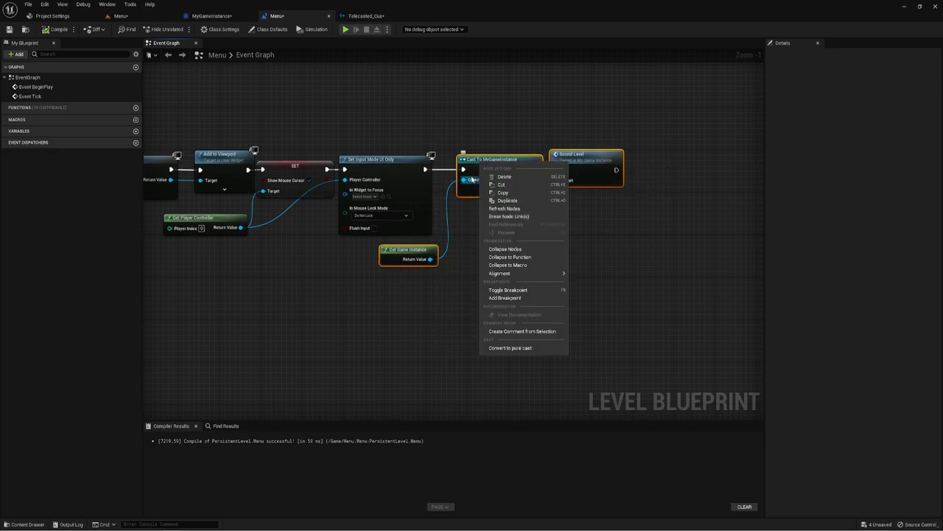
key(Escape)
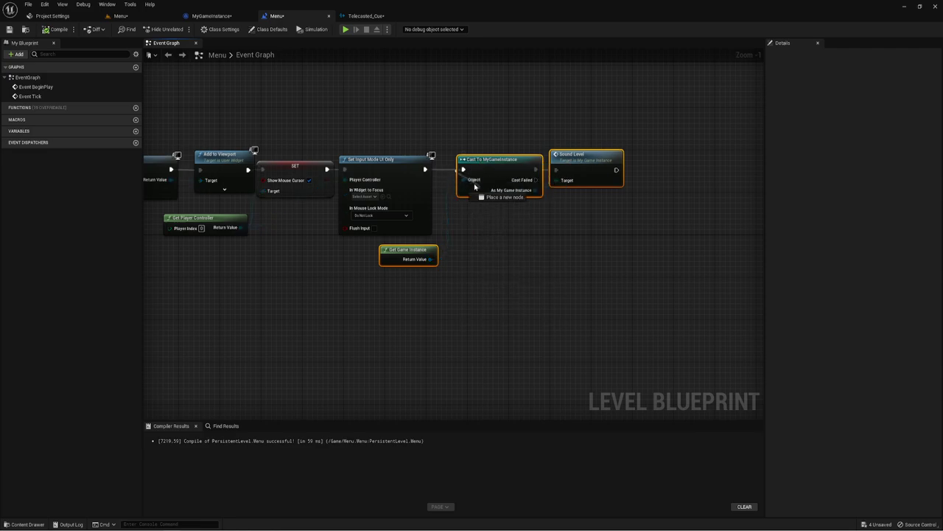
mouse_move(478, 159)
mouse_down()
mouse_move(293, 382)
mouse_move(519, 253)
mouse_up()
scroll(331, 288, down, 2)
click(276, 222)
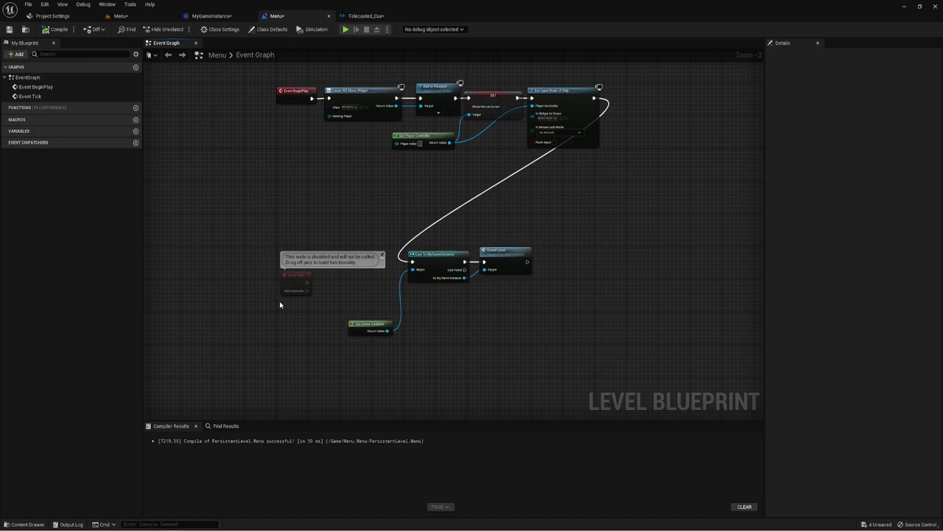
Step: Delete the disabled Event Tick and Sound Level nodes and unhook Cast To from Set Input Mode
click(301, 286)
key(Delete)
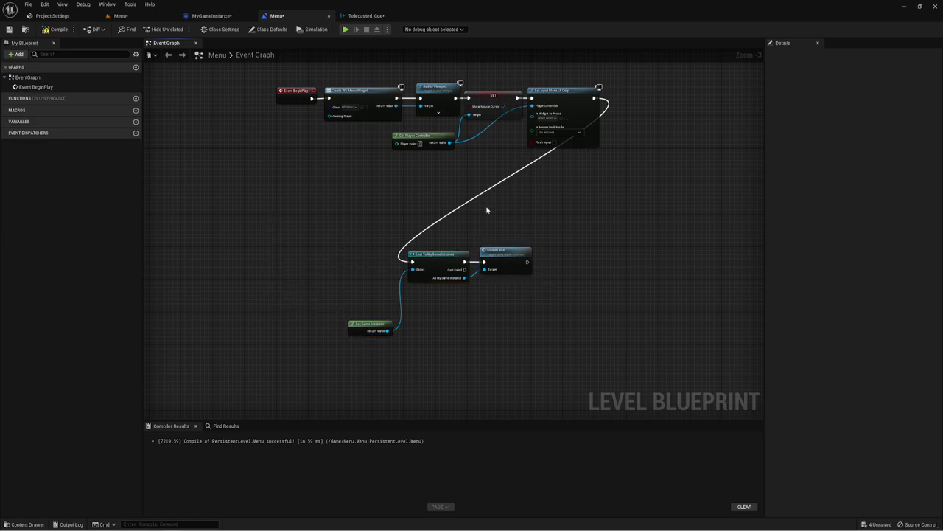
click(505, 252)
key(Delete)
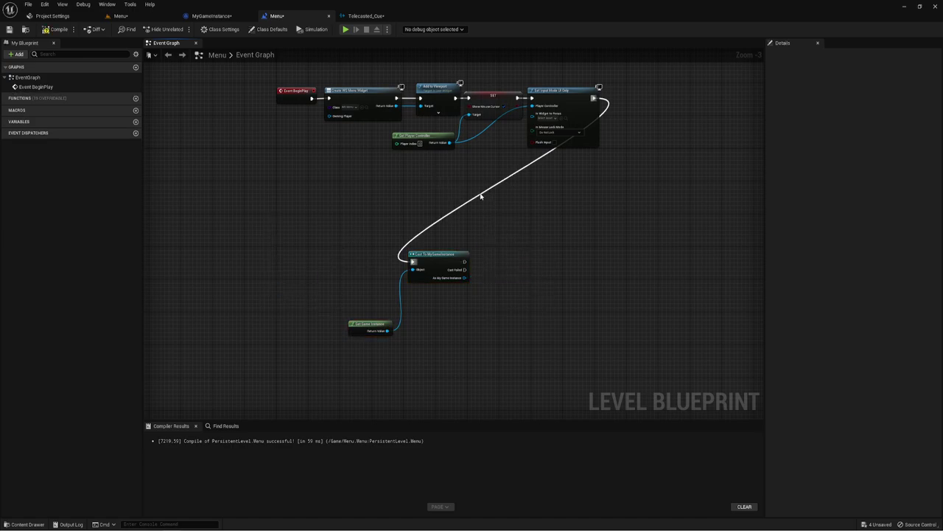
alt+click(483, 197)
Step: Move Event BeginPlay down below the other nodes
scroll(482, 215, up, 1)
mouse_move(323, 305)
right_down()
mouse_move(383, 301)
mouse_move(369, 301)
right_up()
scroll(394, 298, up, 2)
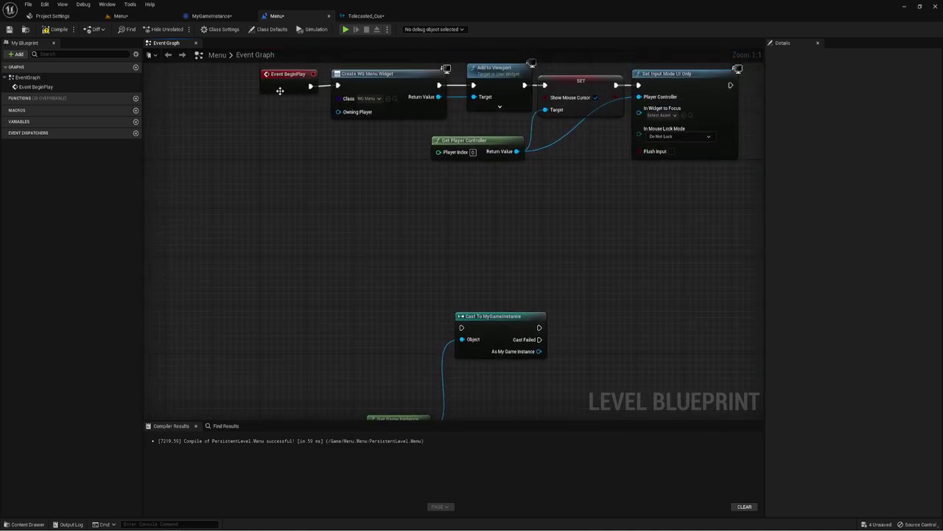
drag(280, 89, 197, 236)
right_drag(283, 272, 331, 251)
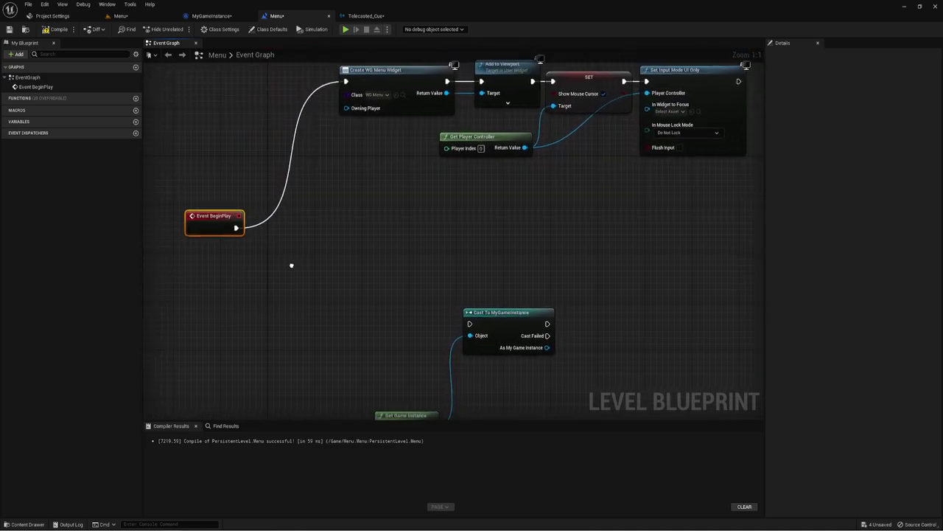
Step: Add a Sequence after Event BeginPlay with Then 0 driving Create WG Menu Widget
click(332, 252)
right_click(314, 231)
text(s)
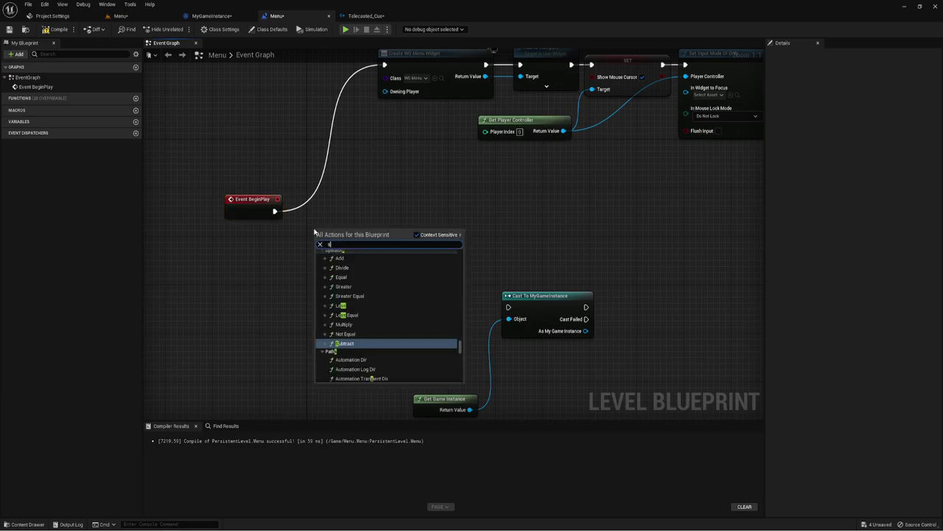
text(eq)
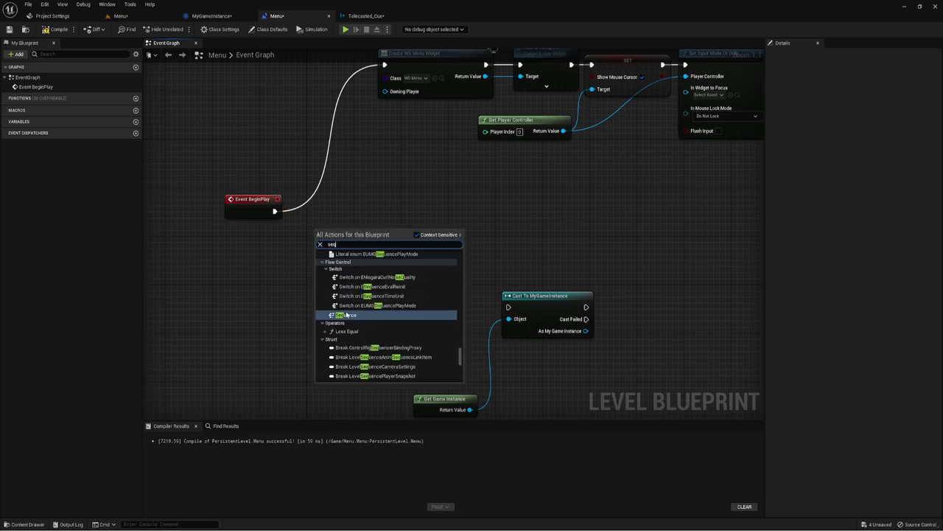
click(348, 316)
mouse_move(328, 233)
mouse_down()
mouse_move(323, 208)
mouse_move(314, 216)
mouse_up()
right_drag(392, 219, 399, 249)
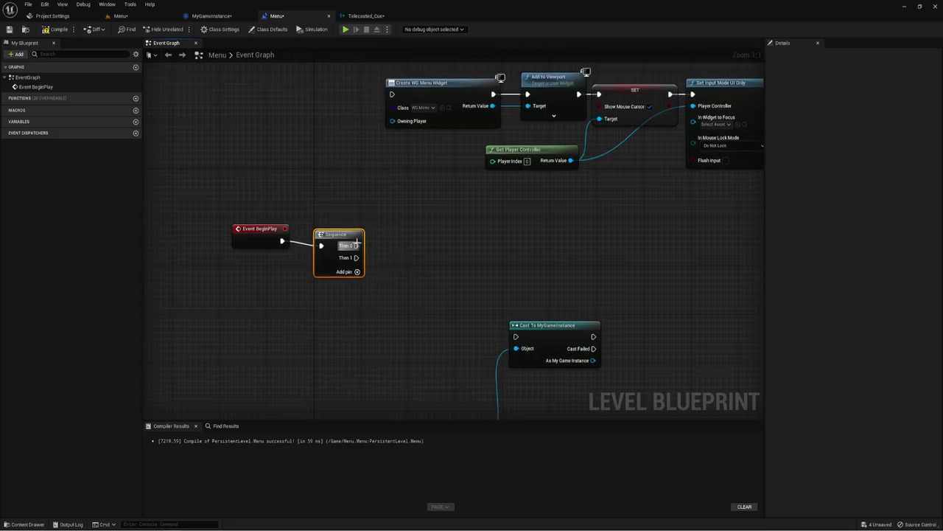
drag(356, 244, 392, 94)
right_drag(304, 278, 293, 186)
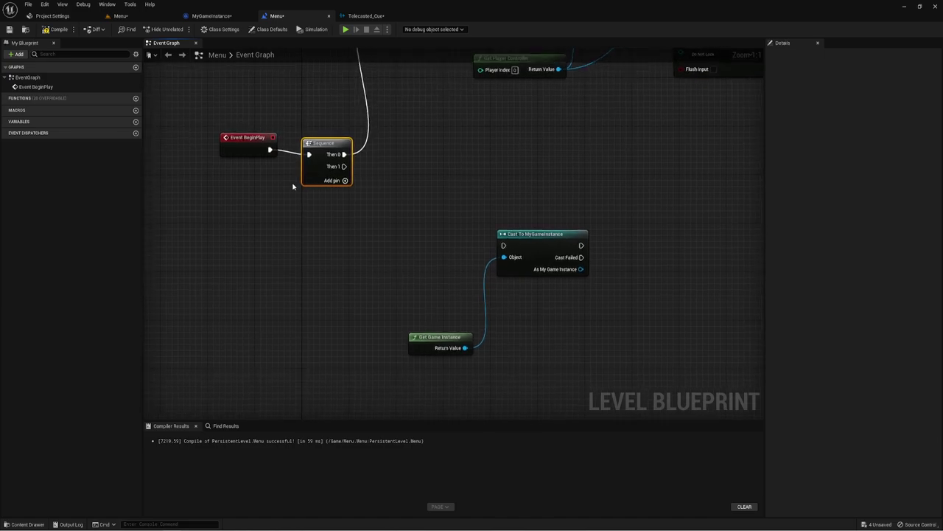
drag(329, 173, 323, 166)
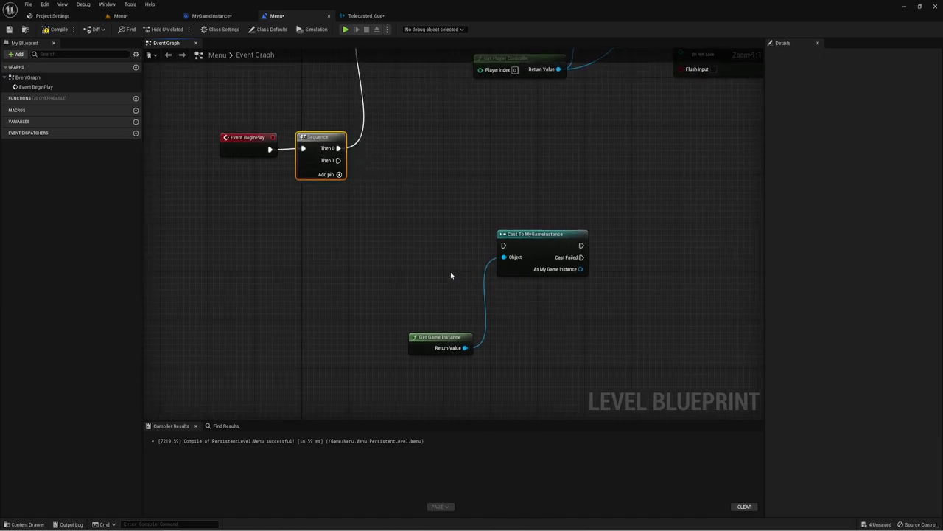
Step: Wire the Sequence's Then 1 into Cast To MyGameInstance and tidy the Get Game Instance node
right_drag(451, 274, 413, 265)
drag(368, 229, 516, 331)
drag(510, 240, 457, 229)
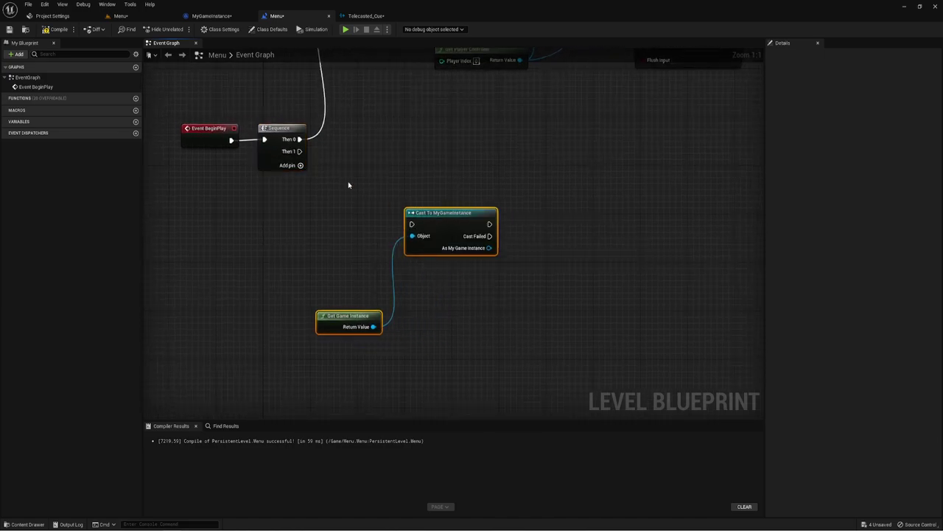
drag(299, 151, 411, 224)
click(364, 316)
drag(365, 316, 377, 263)
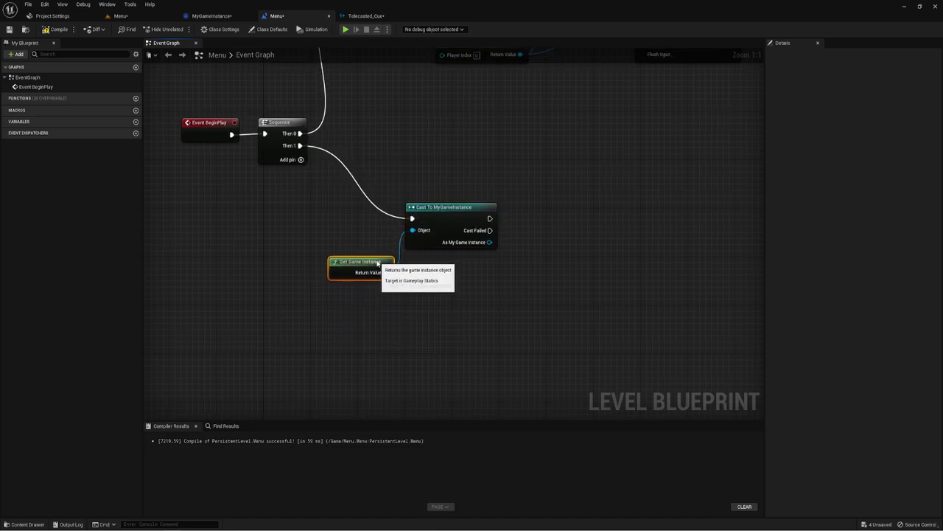
right_drag(557, 307, 464, 326)
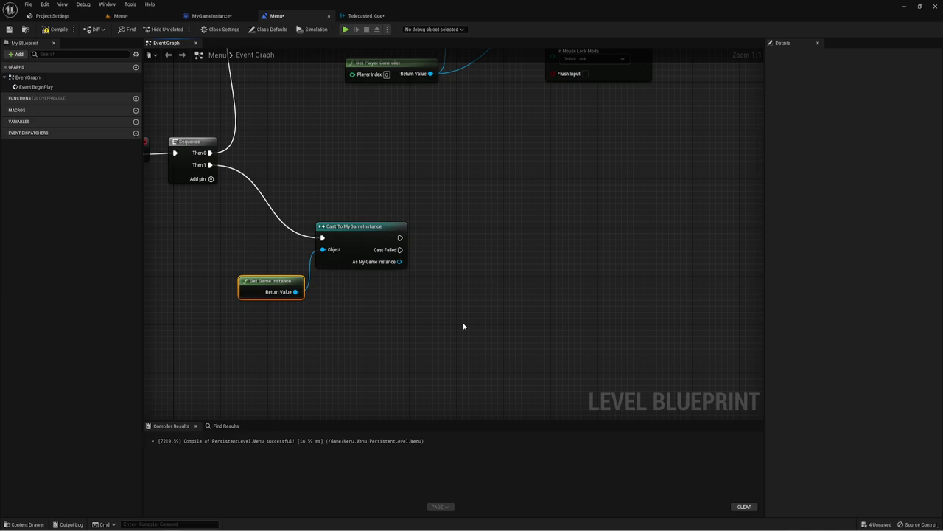
right_drag(452, 320, 426, 328)
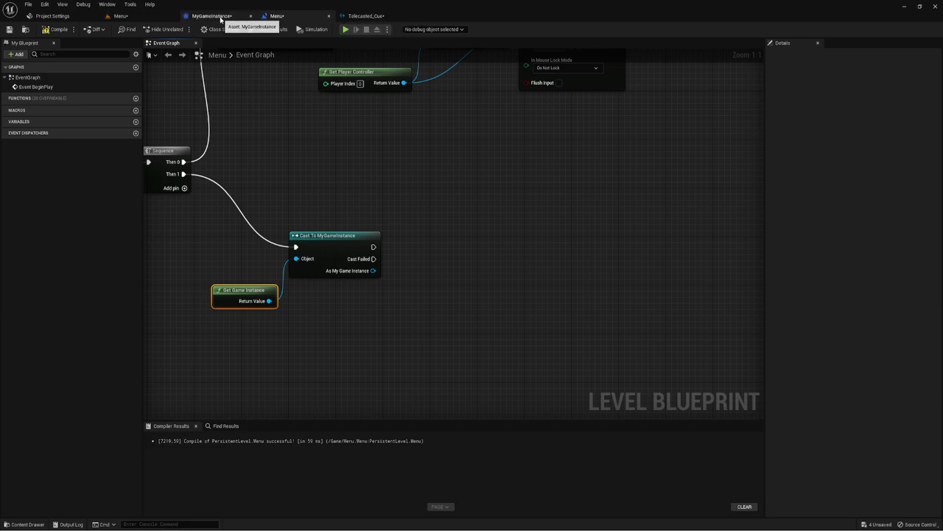
Step: Look over MyGameInstance and the Telecasted_Cue nodes, then close Telecasted_Cue back to the Menu graph
click(212, 15)
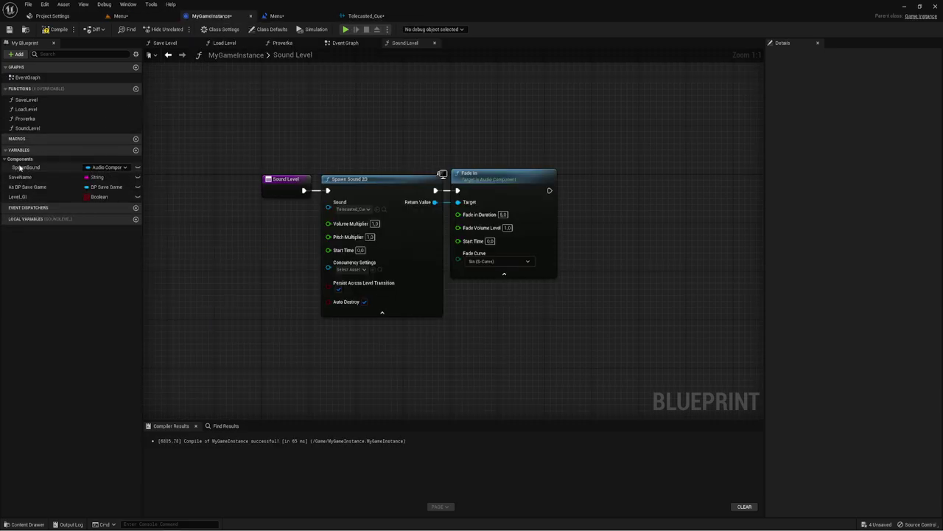
click(364, 17)
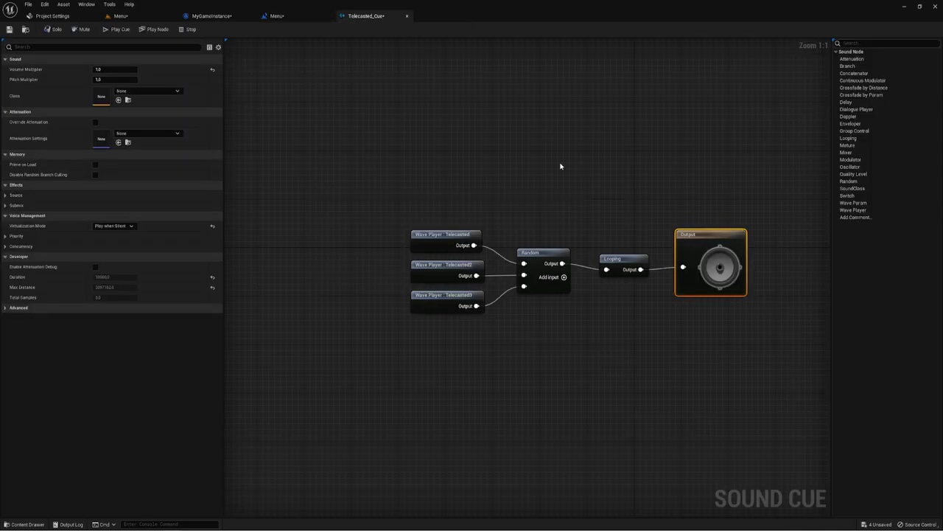
drag(402, 143, 648, 284)
click(405, 15)
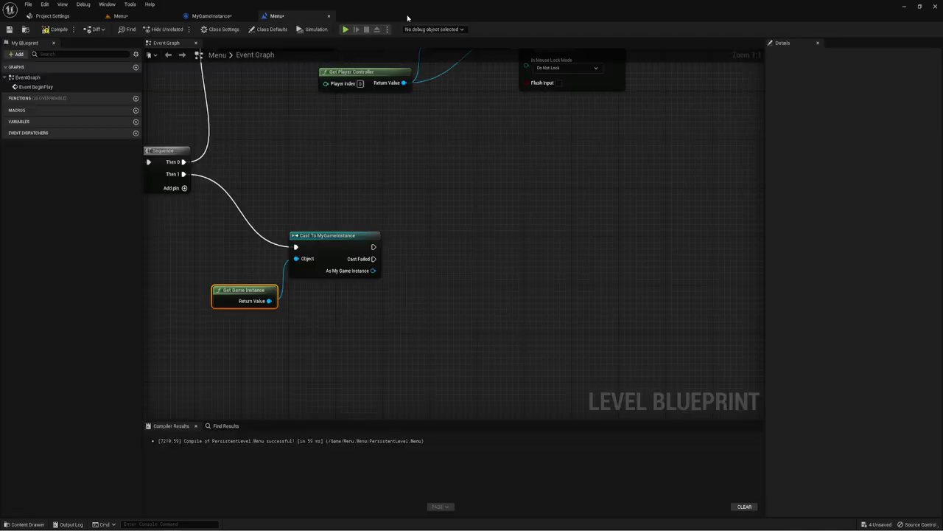
mouse_move(386, 171)
right_down()
mouse_move(427, 159)
mouse_move(434, 193)
right_up()
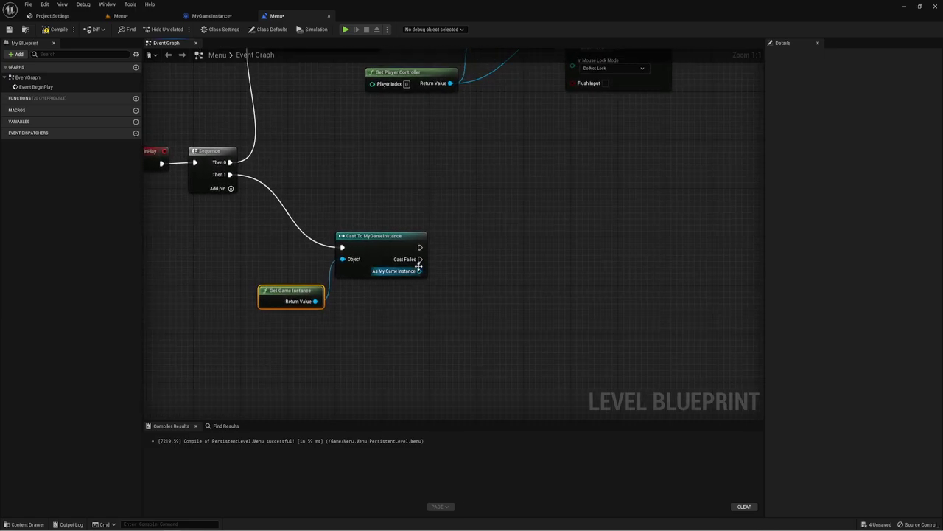
drag(418, 271, 465, 268)
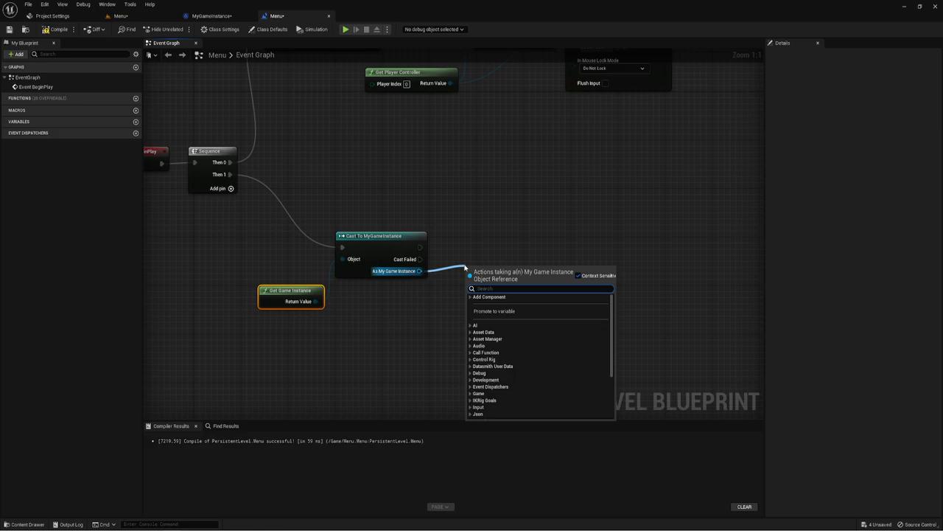
Step: Get the game instance's Spawn Sound and promote it to a new variable named REf Spawn Sound
text(get)
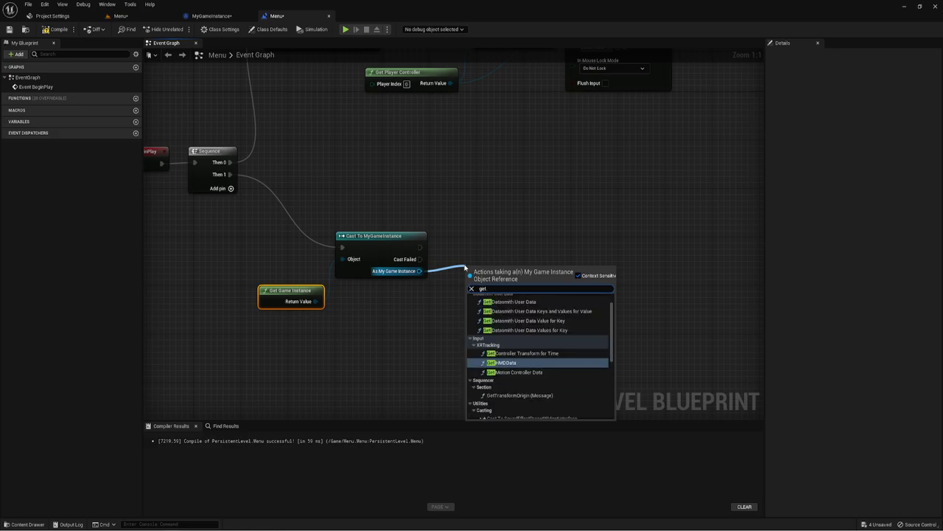
text( Spa)
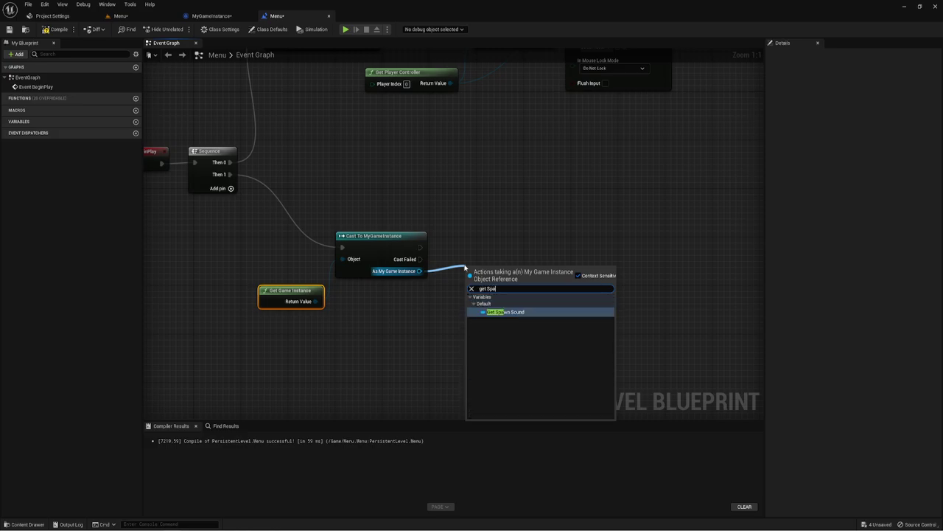
click(495, 311)
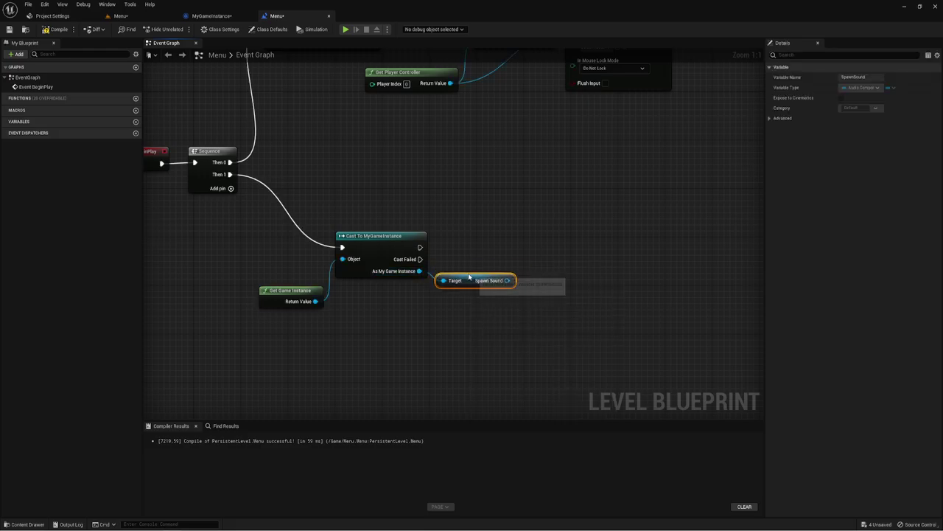
right_drag(455, 226, 395, 215)
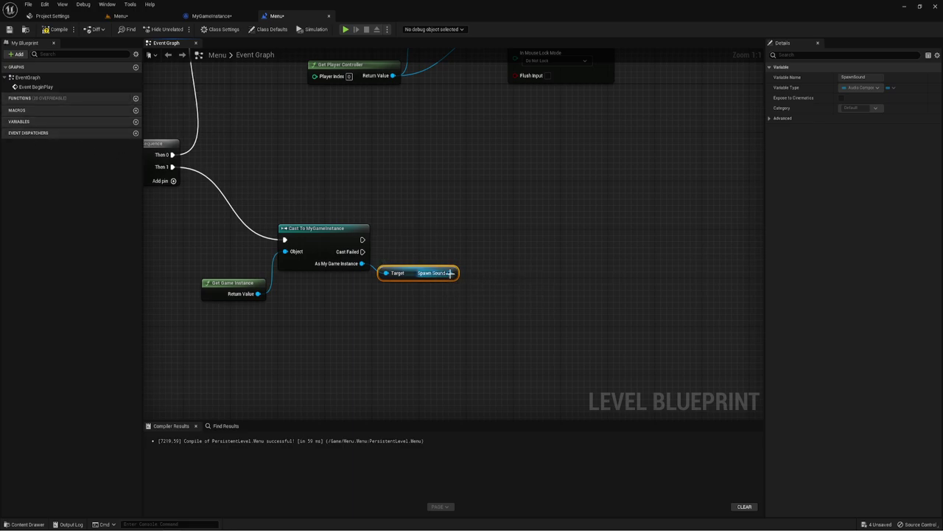
drag(450, 273, 466, 251)
click(493, 291)
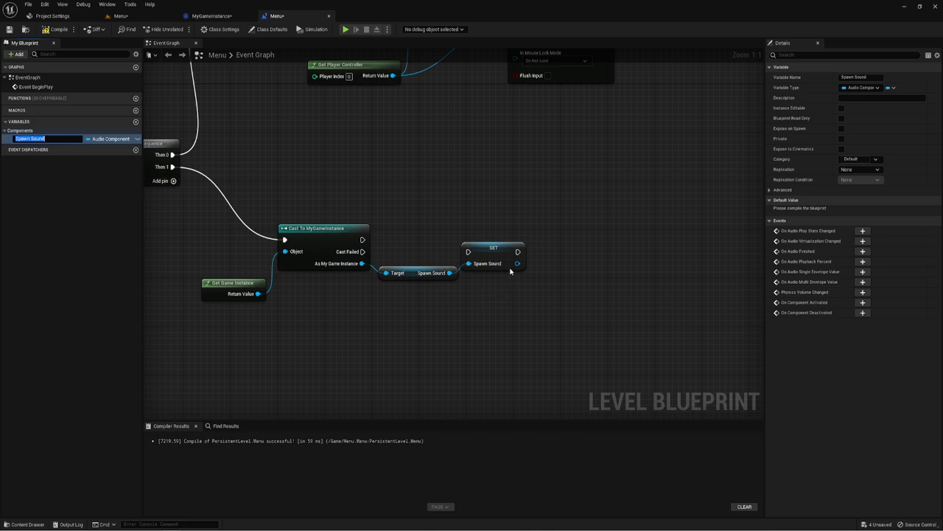
click(842, 78)
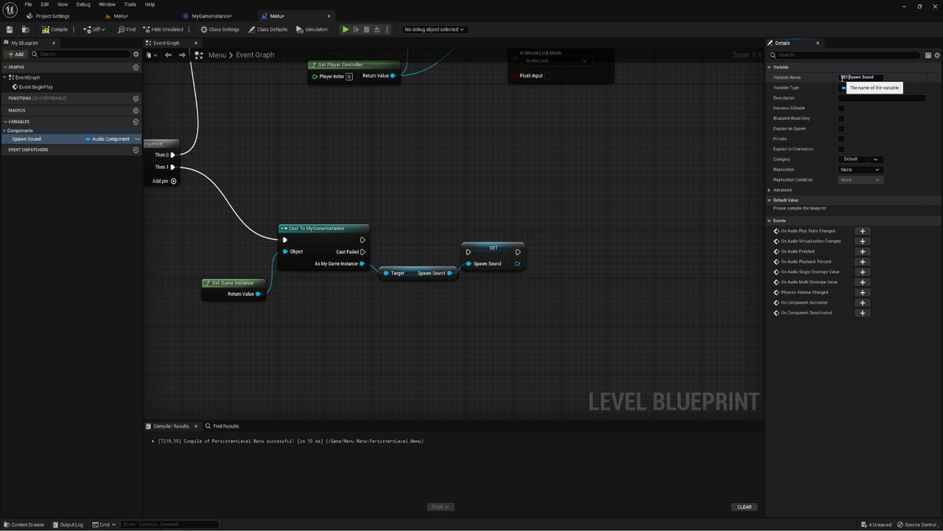
key(Return)
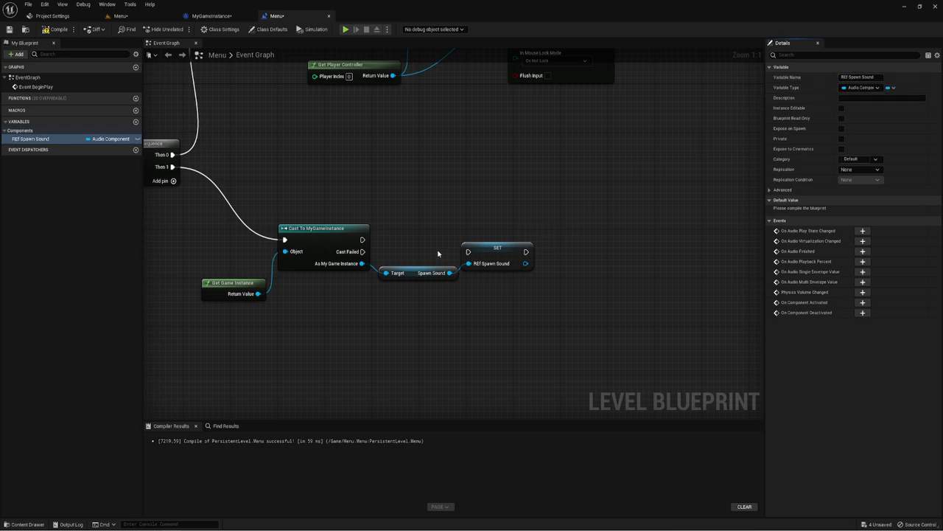
Step: Run the REf Spawn Sound SET node from the cast's successful exec output
drag(467, 252, 362, 239)
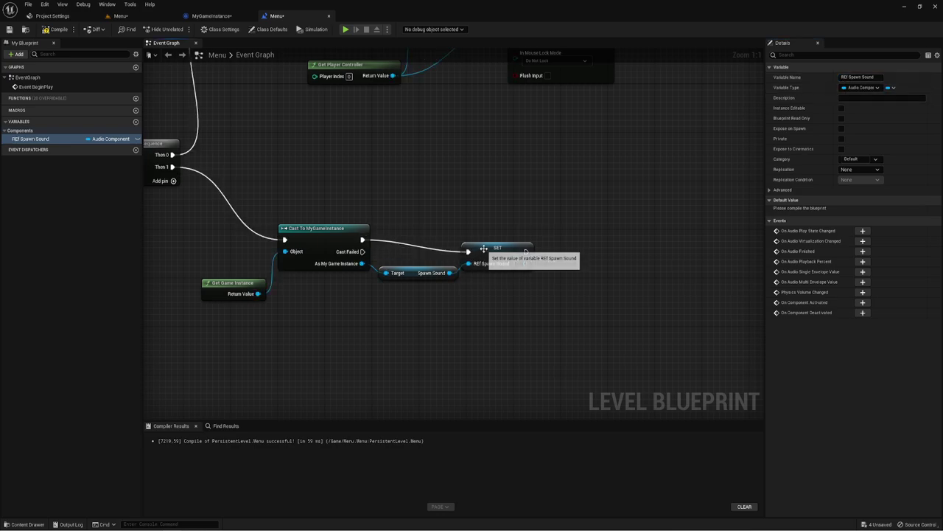
drag(494, 265, 494, 253)
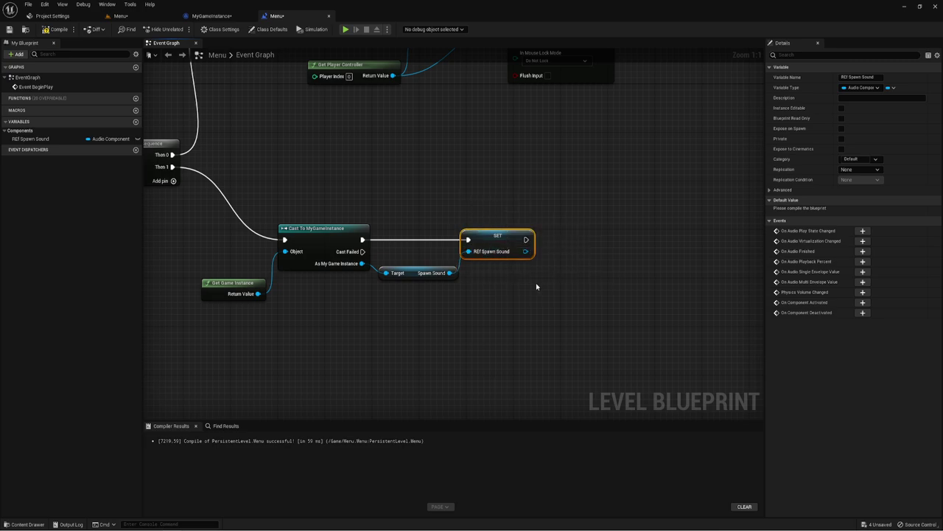
right_drag(531, 285, 486, 292)
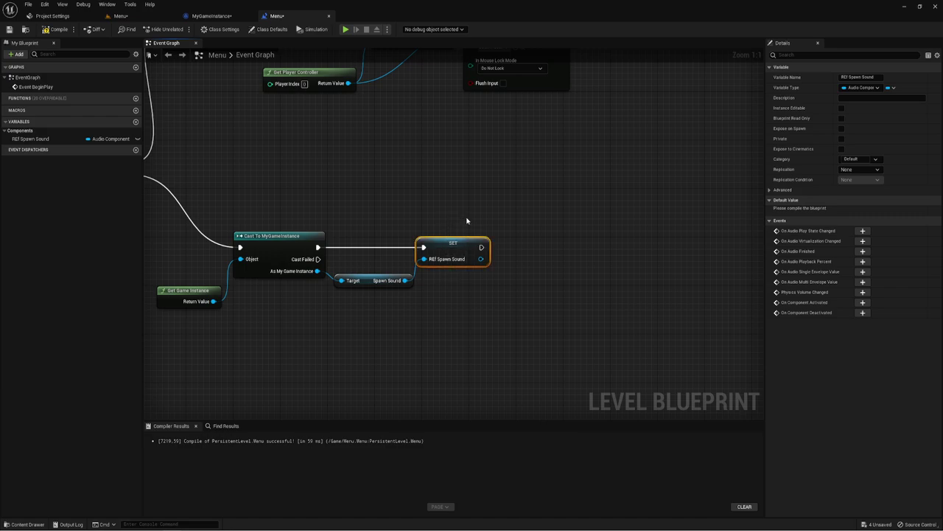
mouse_move(516, 305)
right_down()
mouse_move(522, 299)
mouse_move(495, 309)
right_up()
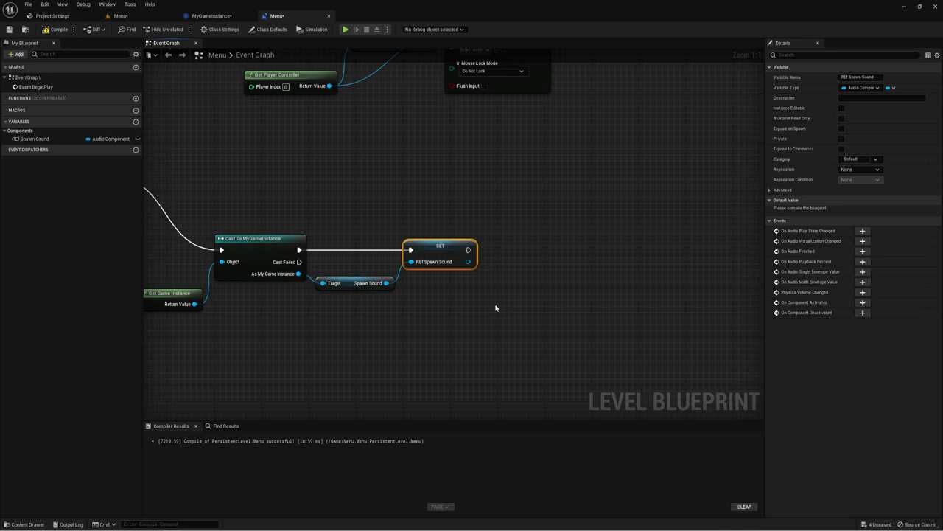
Step: Add an Is Valid macro testing REf Spawn Sound, executed right after the SET node
drag(468, 262, 504, 263)
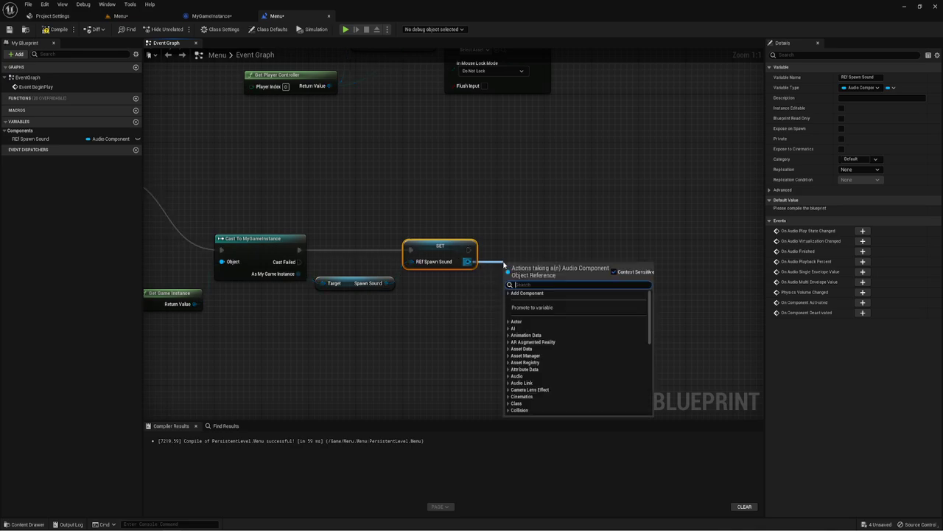
text(is)
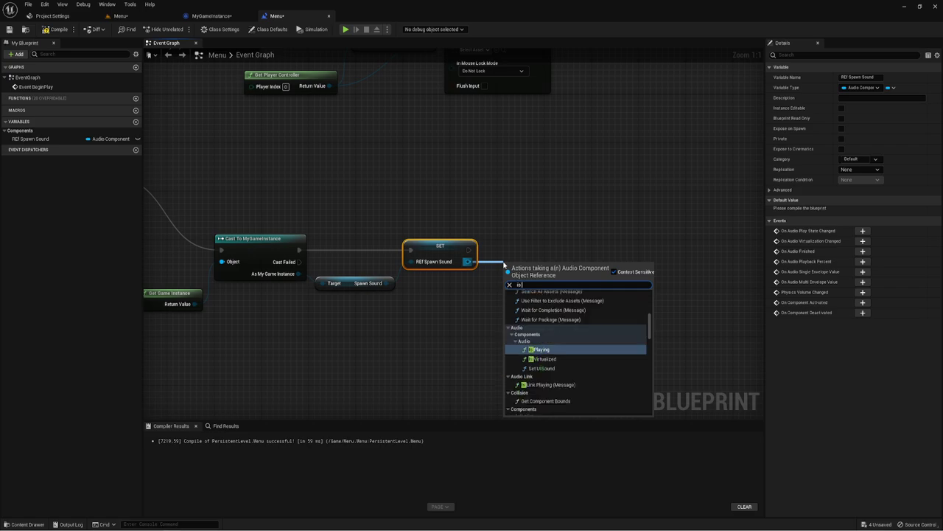
text( va)
scroll(552, 341, down, 1)
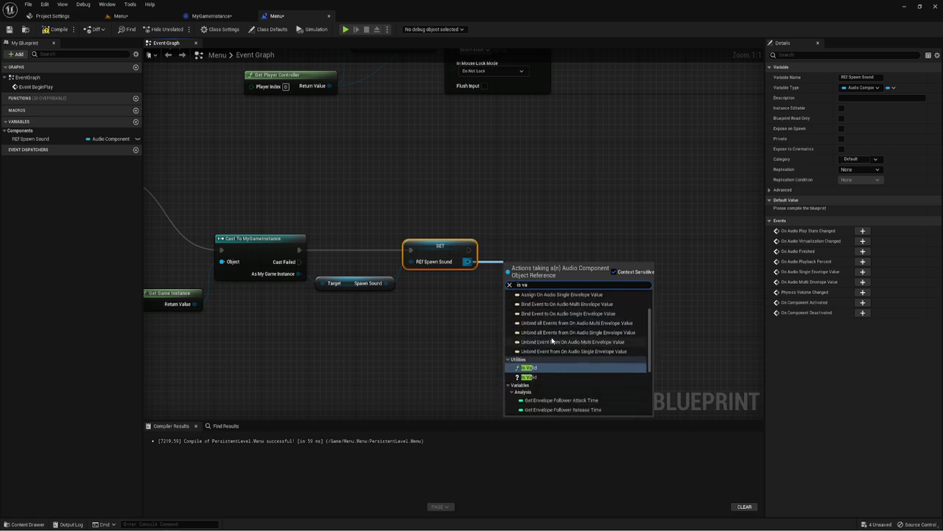
click(532, 377)
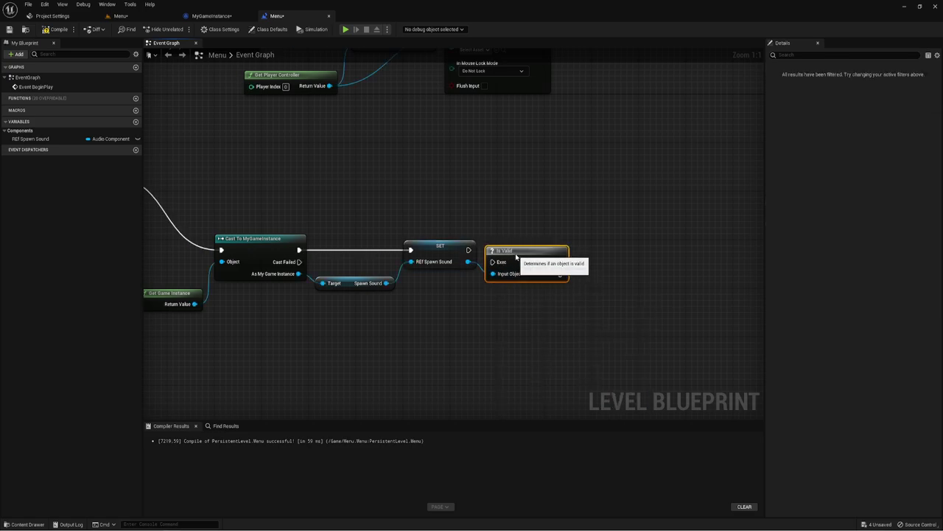
drag(469, 250, 493, 250)
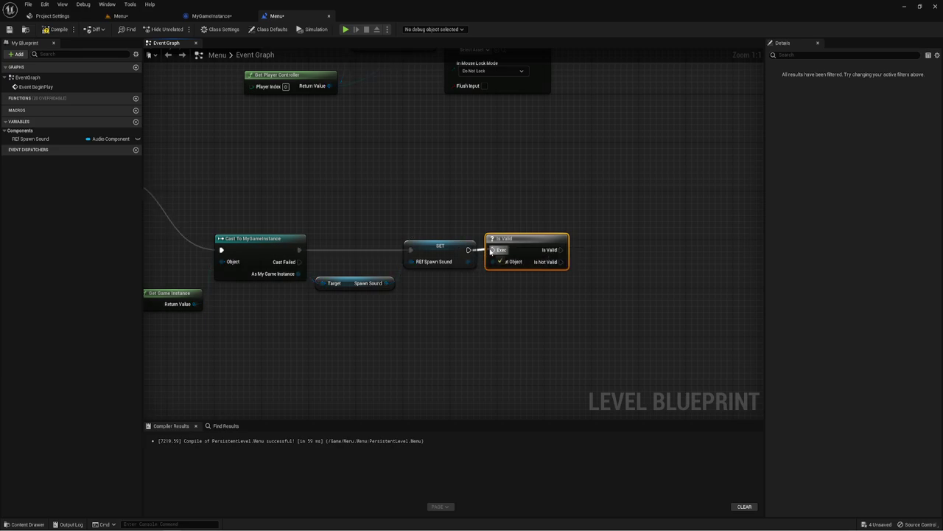
right_drag(629, 290, 545, 280)
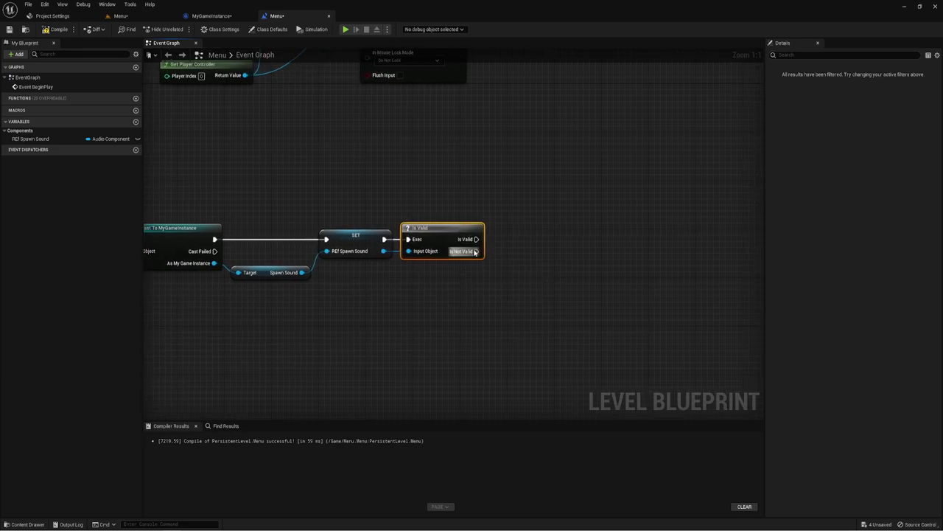
drag(476, 251, 547, 287)
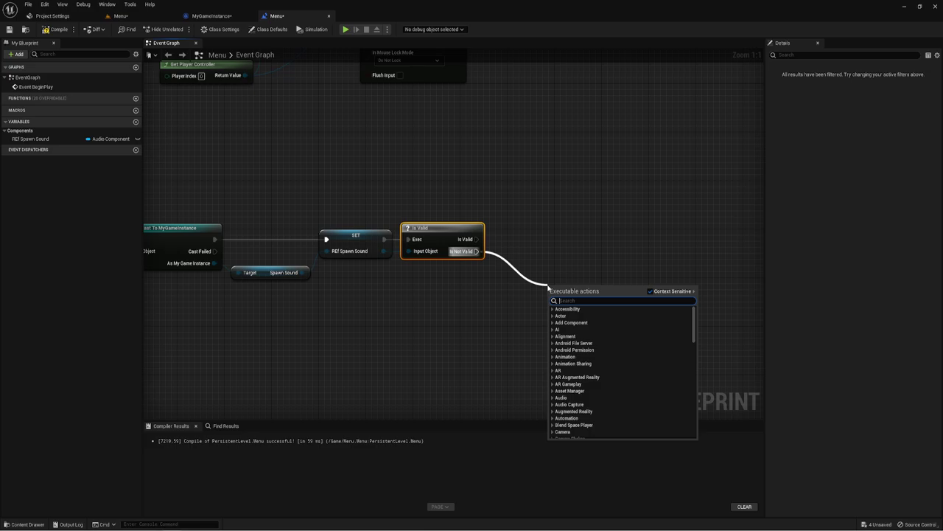
click(423, 287)
mouse_move(424, 286)
right_down()
mouse_move(311, 345)
mouse_move(358, 358)
right_up()
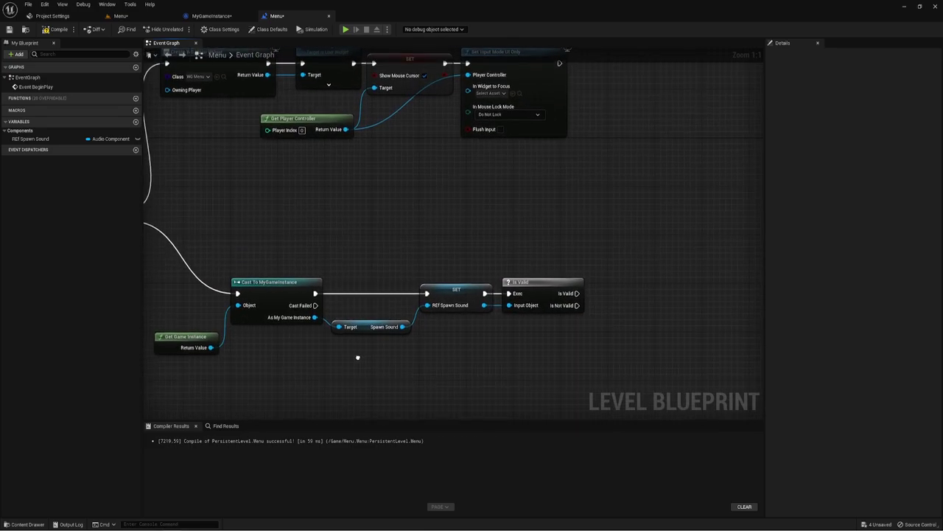
Step: Review the Spawn Sound 2D and Fade In nodes in MyGameInstance's Sound Level function
click(214, 15)
drag(312, 117, 488, 221)
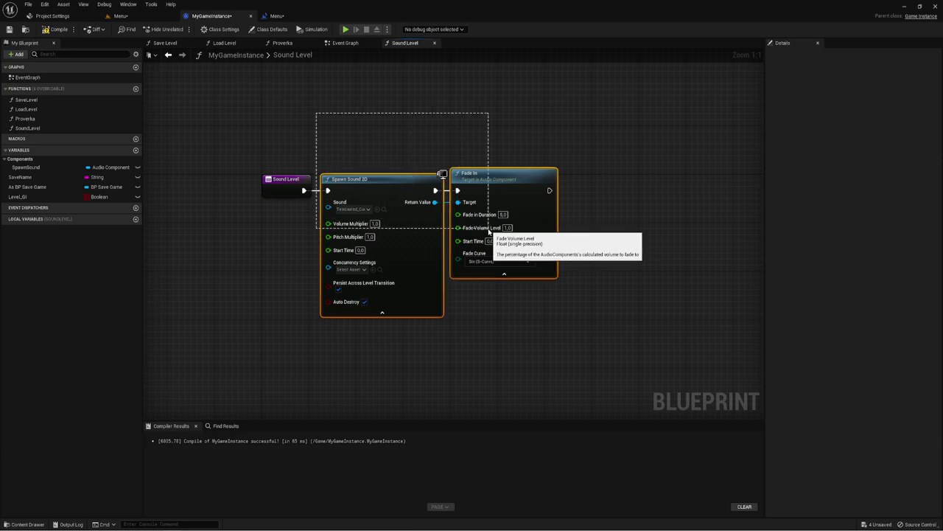
click(545, 147)
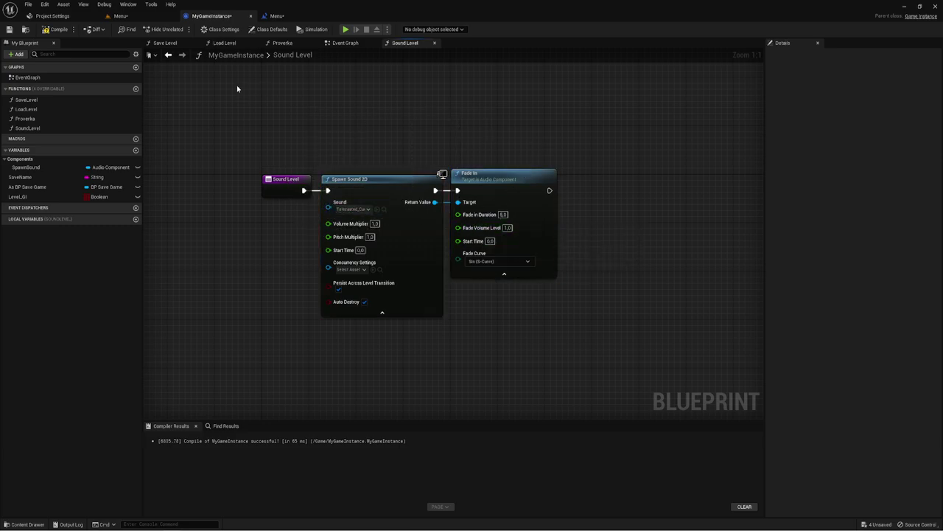
click(276, 16)
Step: Add a Sound Level call on As My Game Instance, triggered by Is Not Valid
right_drag(479, 223, 497, 163)
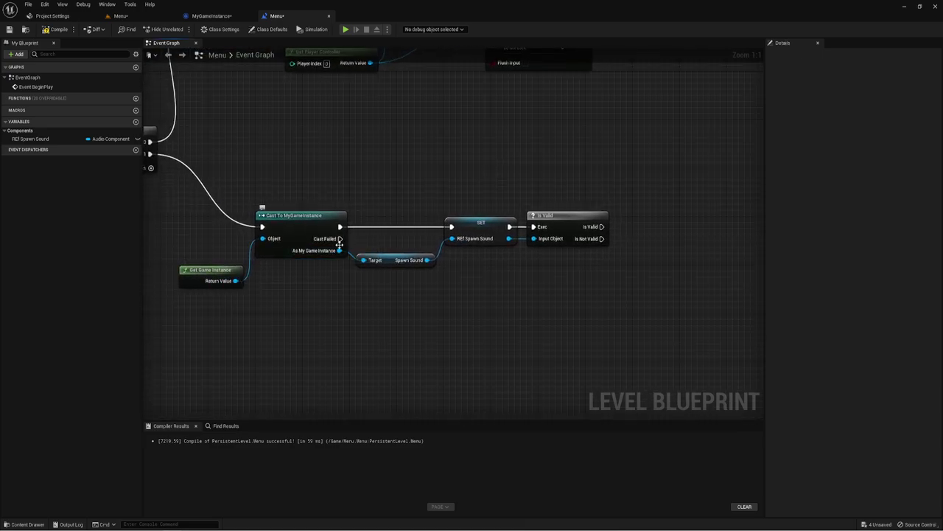
mouse_move(340, 251)
mouse_down()
mouse_move(591, 258)
mouse_move(605, 269)
mouse_up()
text(s)
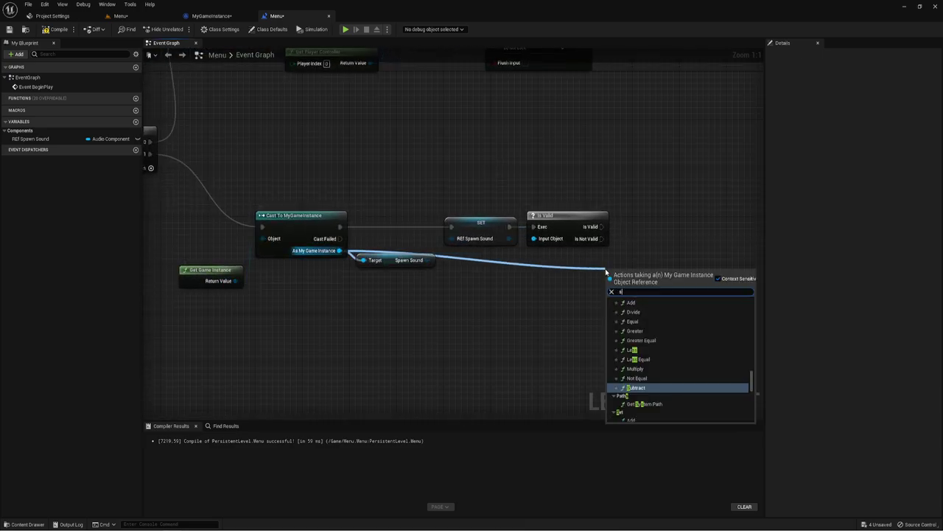
text(ound)
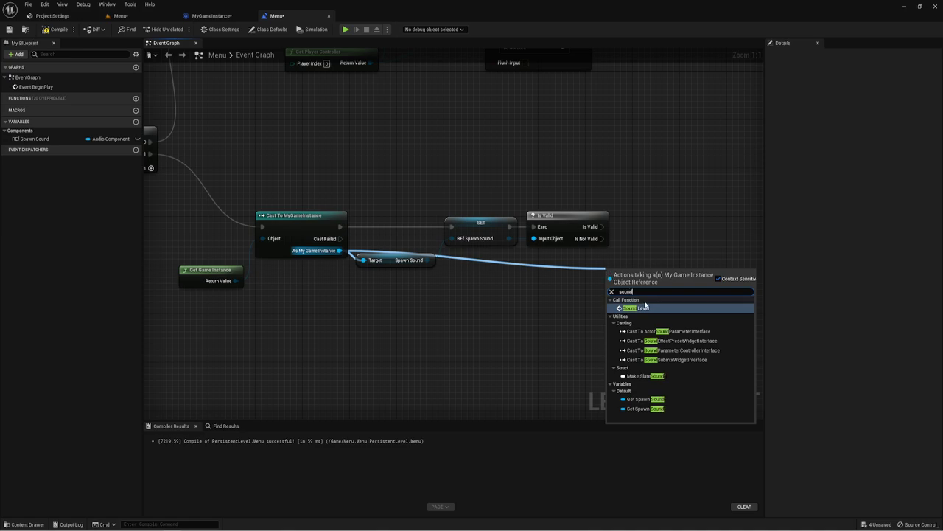
key(Return)
right_drag(612, 299, 408, 292)
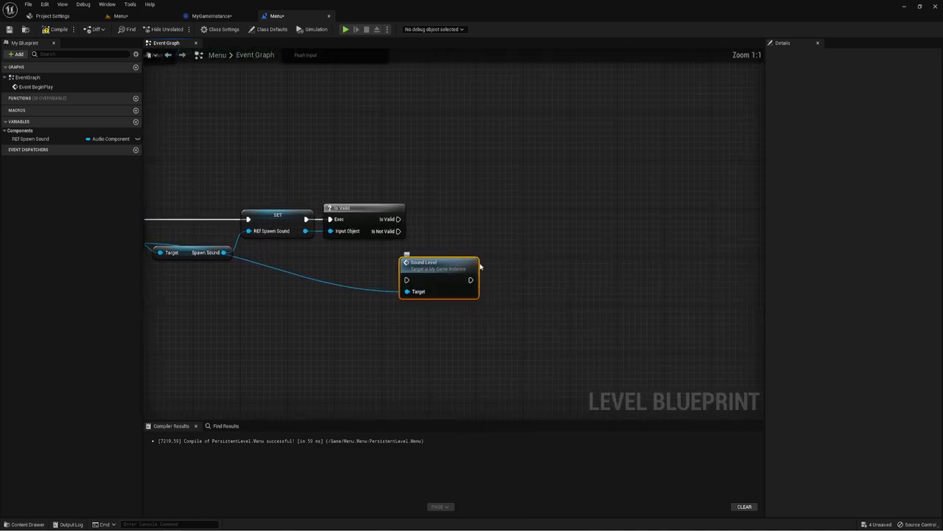
drag(451, 263, 464, 245)
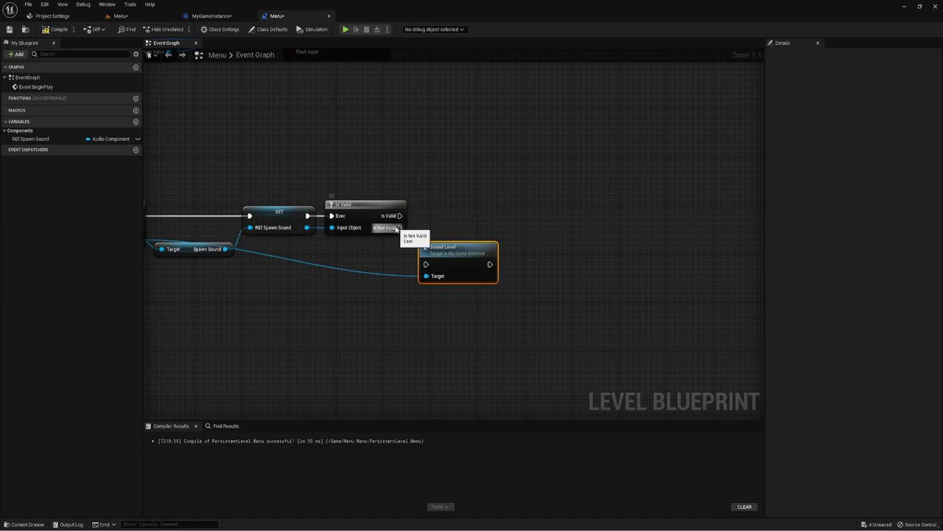
drag(399, 227, 425, 264)
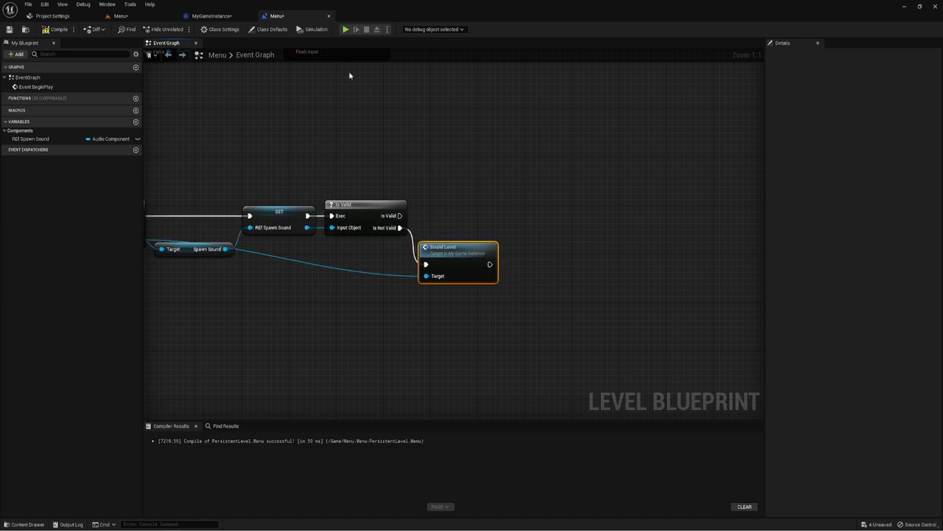
Step: Recheck the Sound Level function, then frame the whole new Menu node chain
click(213, 16)
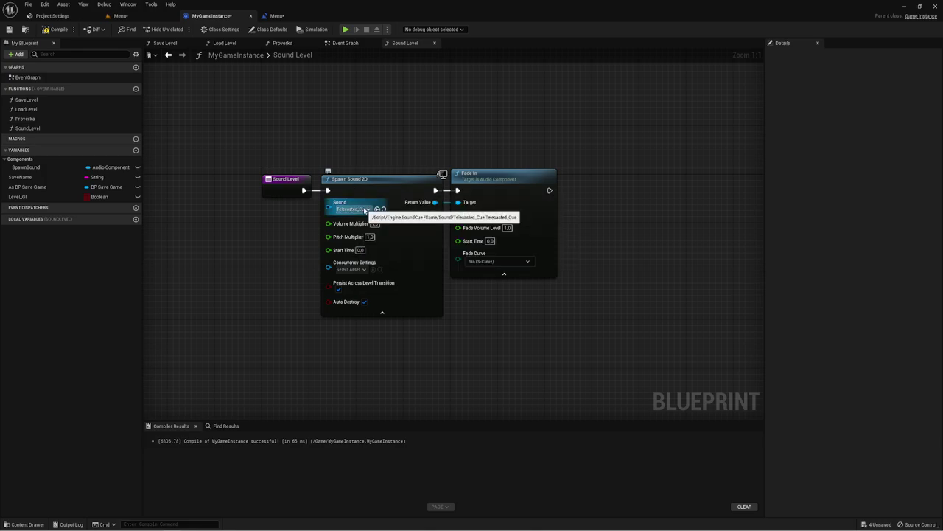
click(276, 16)
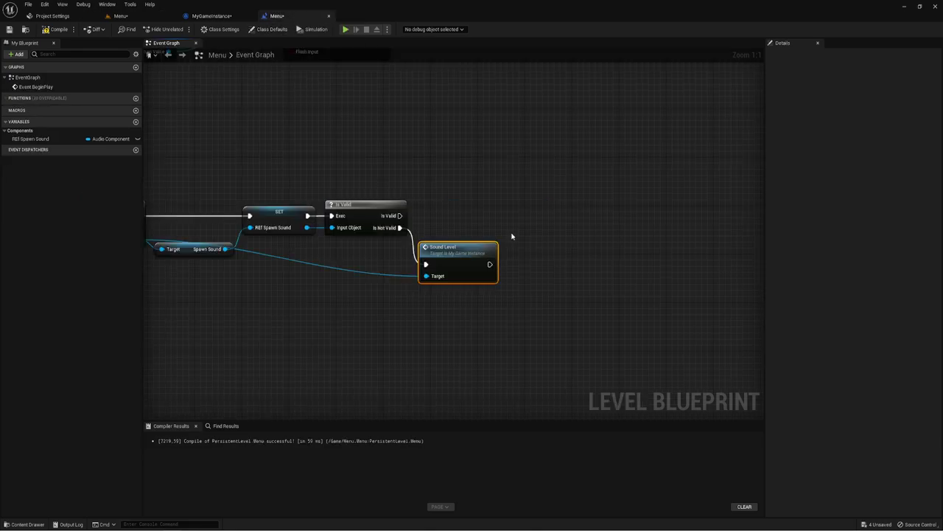
right_drag(512, 236, 483, 239)
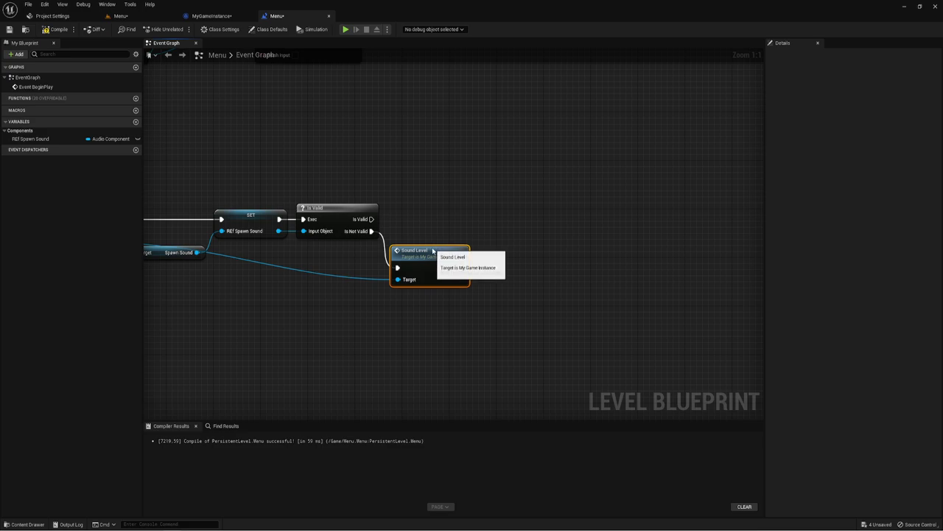
right_drag(609, 233, 559, 230)
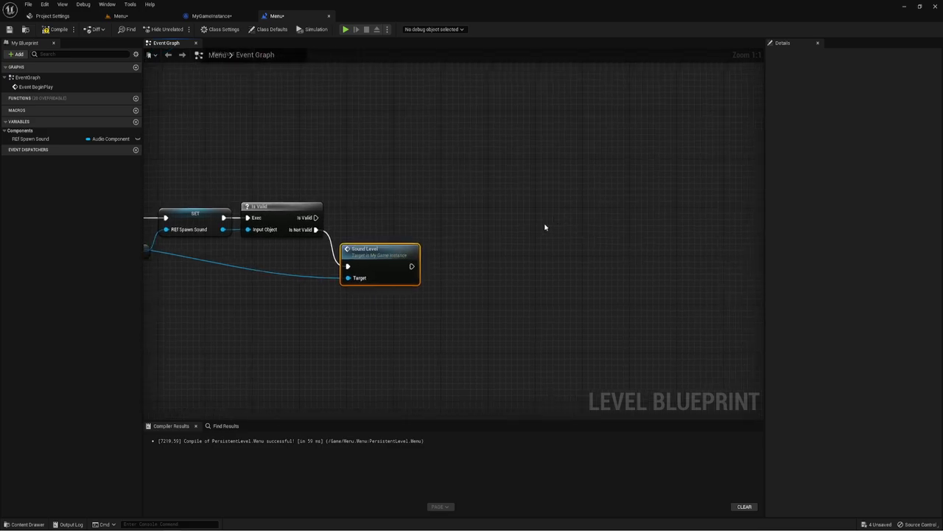
right_drag(433, 224, 446, 230)
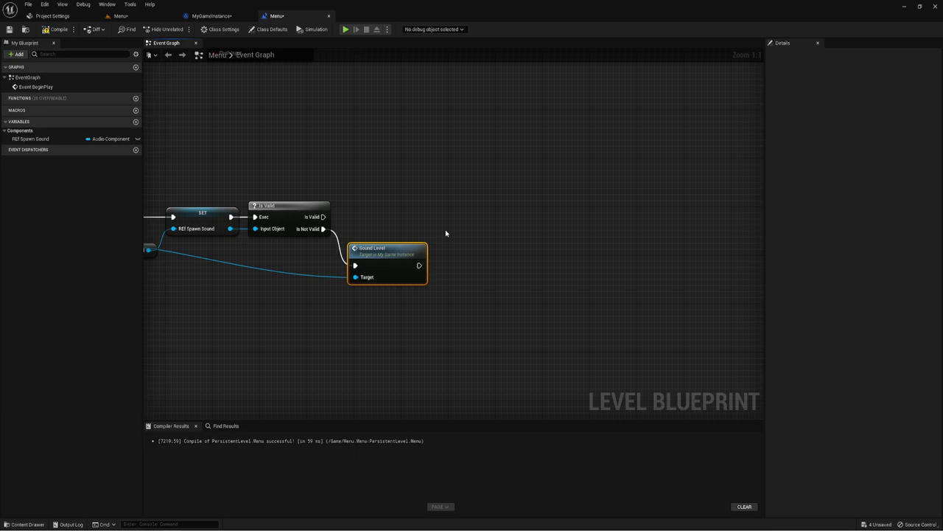
mouse_move(369, 212)
right_down()
mouse_move(436, 195)
mouse_move(456, 229)
mouse_move(430, 233)
mouse_move(480, 250)
right_up()
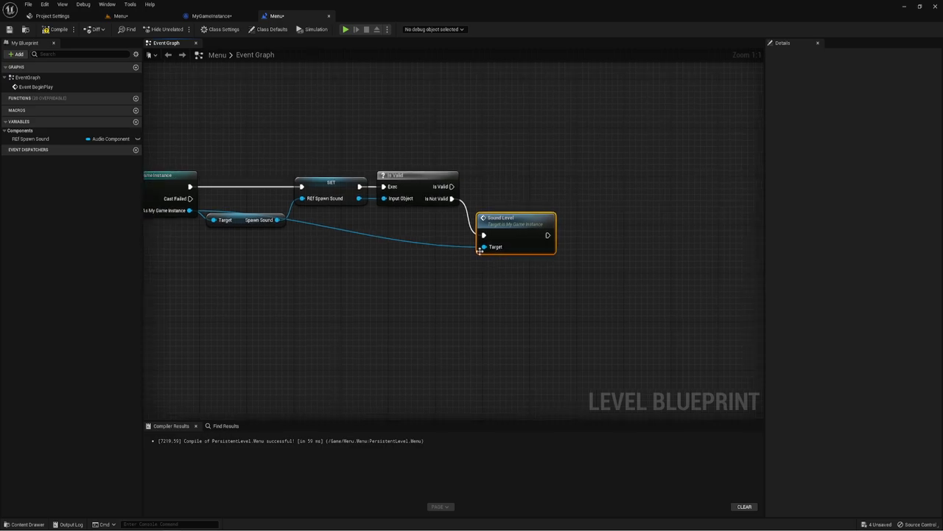
Step: Give the Sound Level function a new output of type Audio Component object reference
click(211, 16)
right_drag(598, 295, 547, 250)
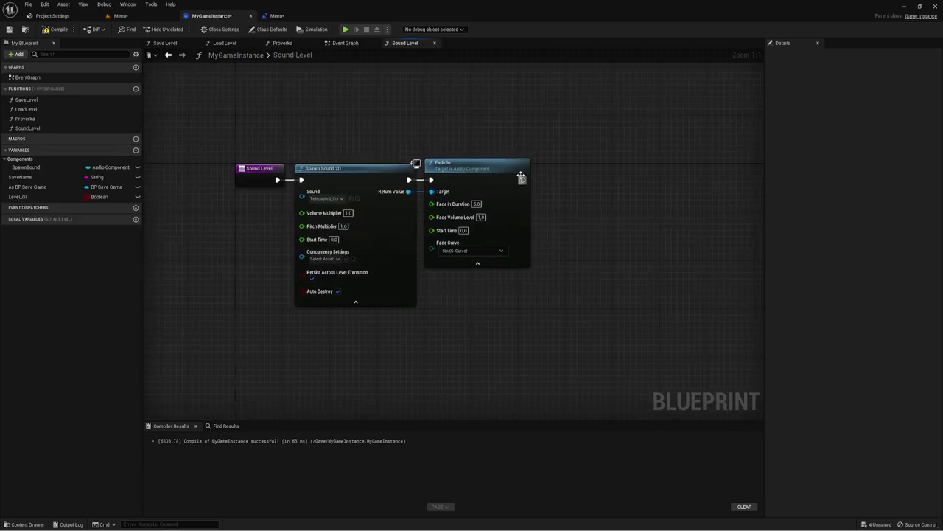
click(252, 175)
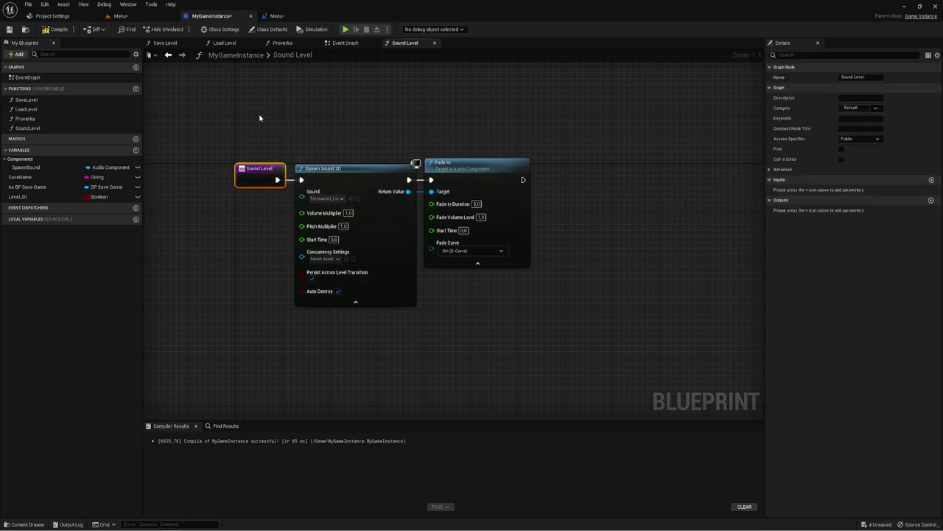
drag(223, 133, 288, 200)
click(930, 200)
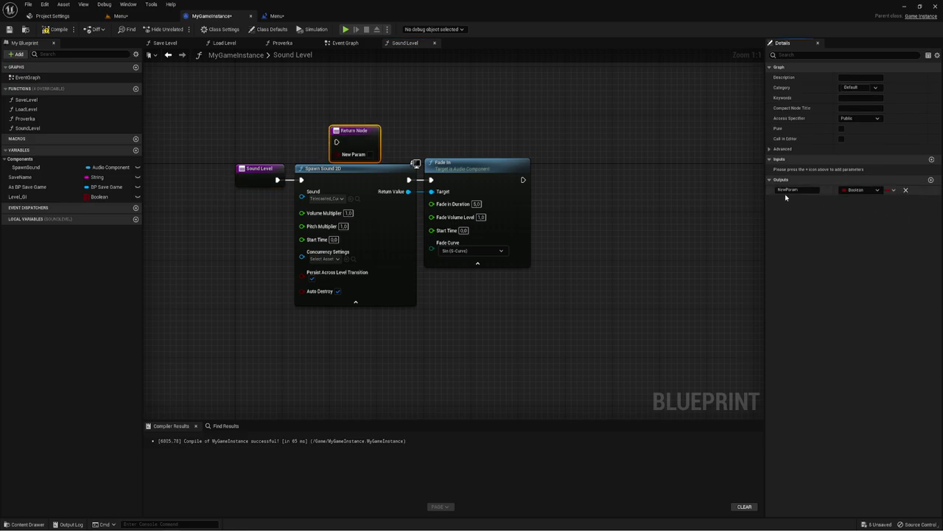
click(857, 191)
click(857, 191)
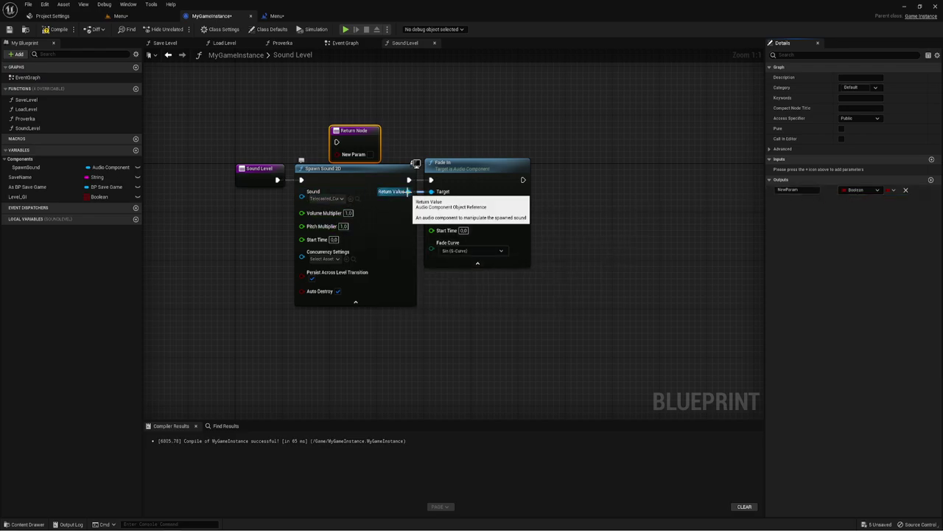
click(877, 191)
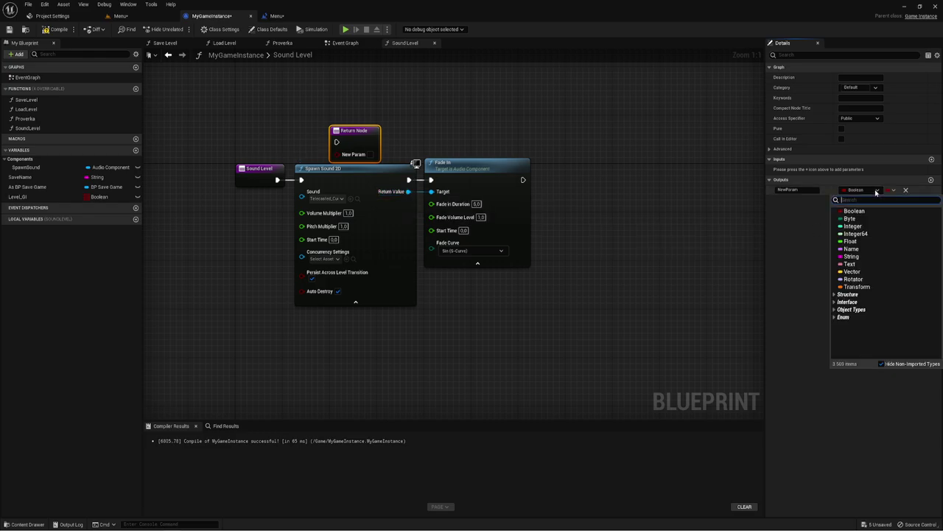
text(Au)
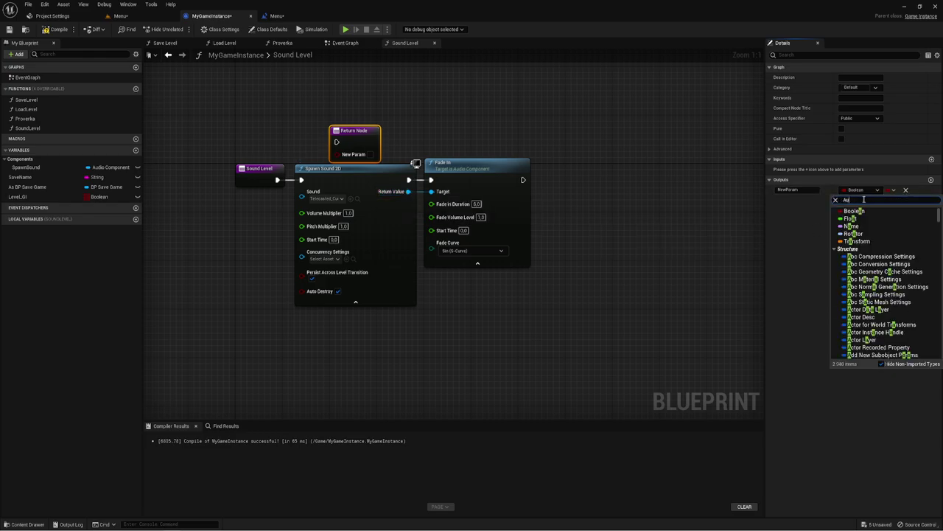
text(dio)
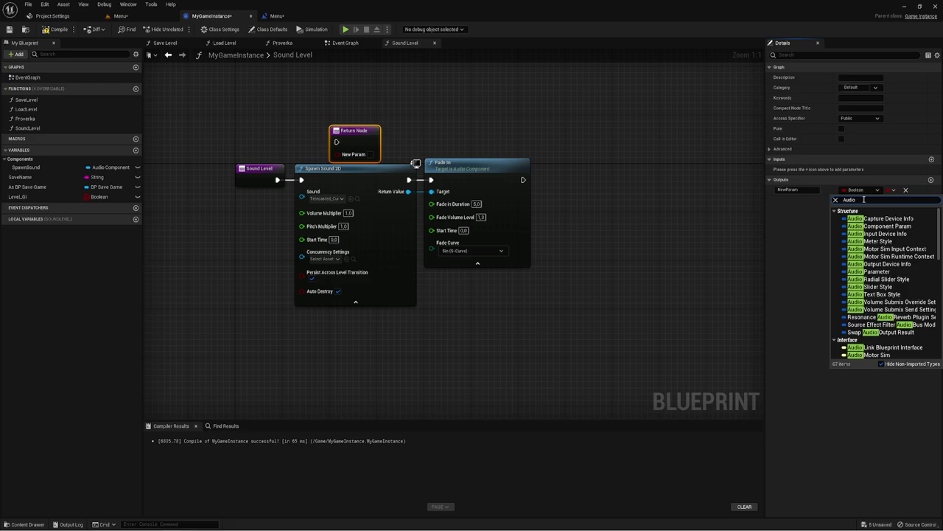
text( com)
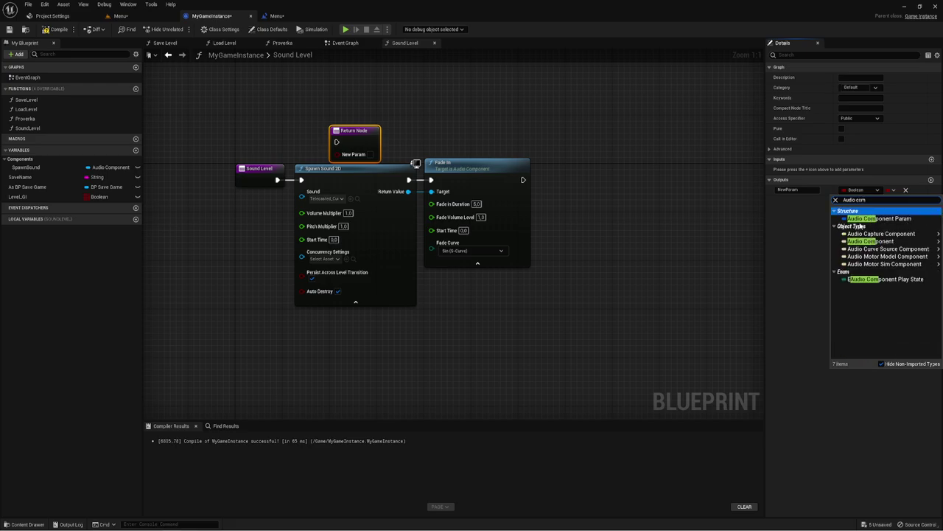
mouse_move(888, 243)
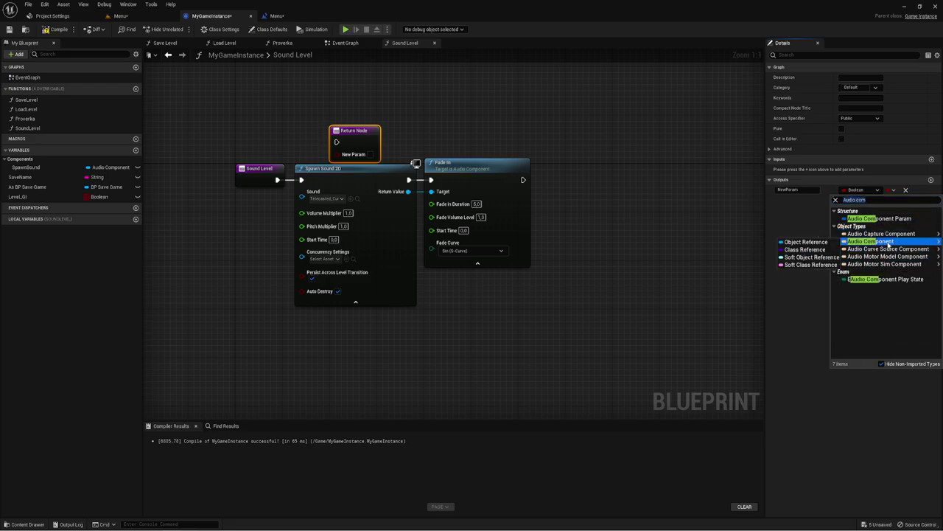
click(825, 243)
Step: Wire the spawned sound's Return Value into the Return Node placed after Fade In
mouse_move(355, 140)
mouse_down()
mouse_move(568, 183)
mouse_move(549, 180)
mouse_up()
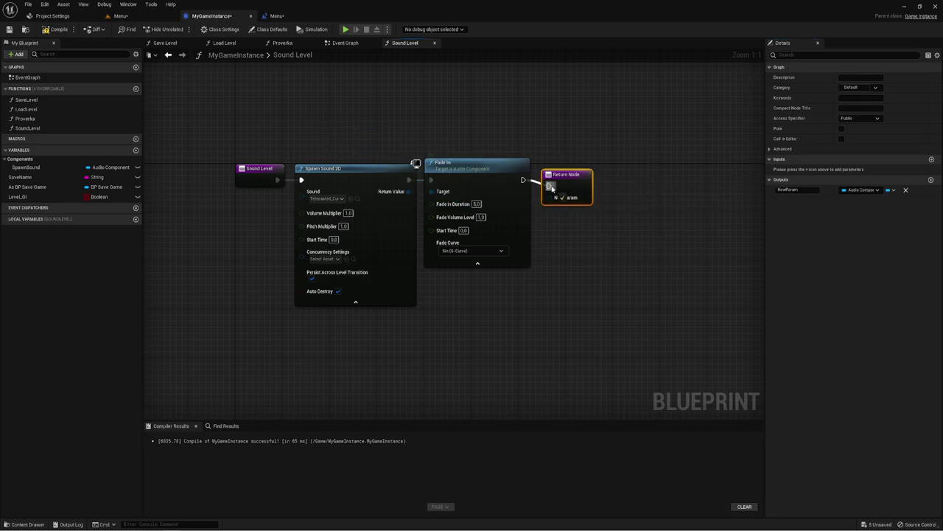
drag(409, 191, 549, 192)
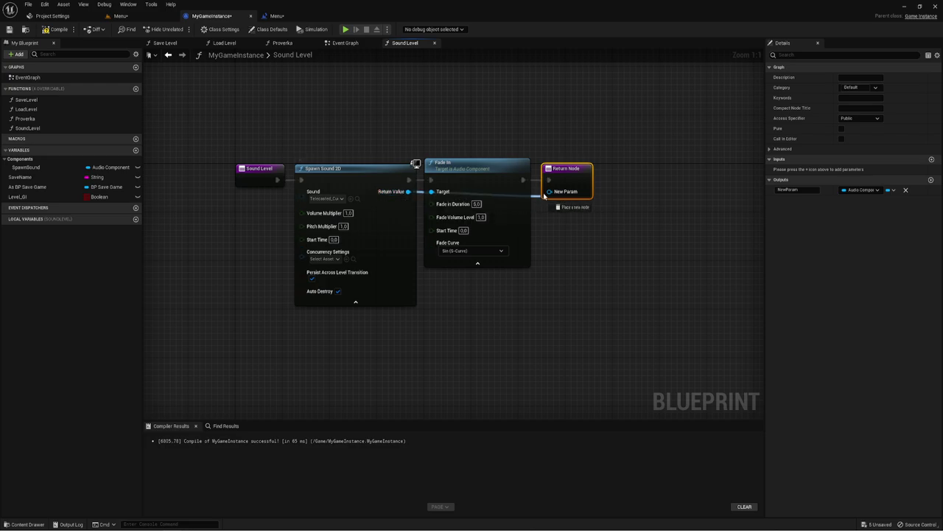
drag(492, 178, 486, 159)
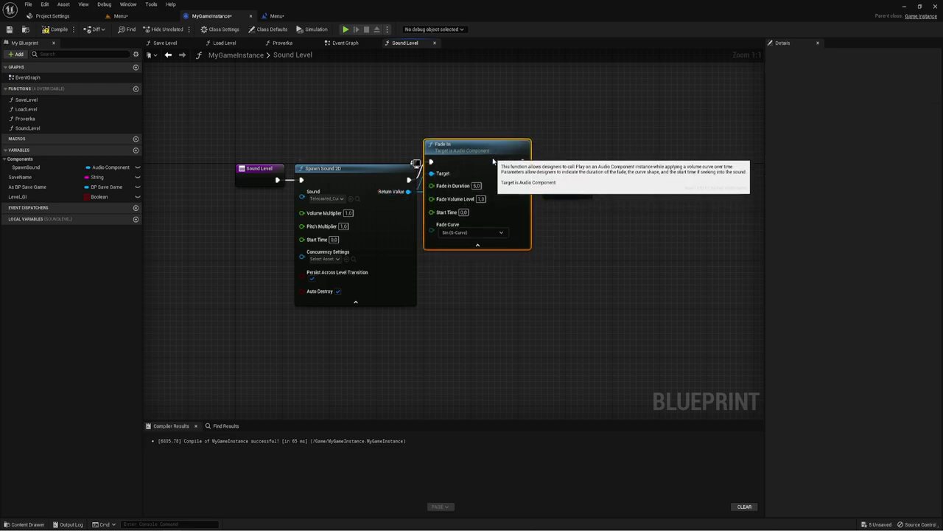
drag(572, 185, 596, 190)
drag(480, 162, 504, 156)
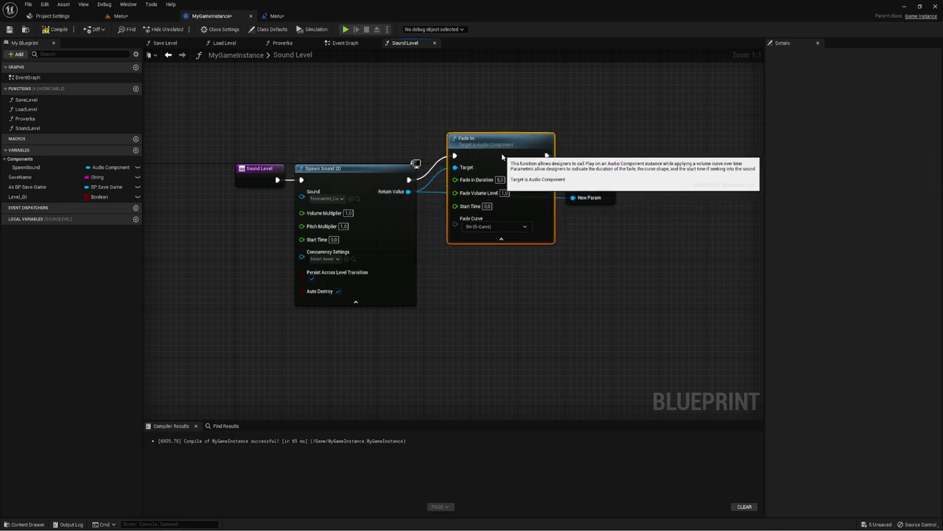
drag(584, 180, 609, 175)
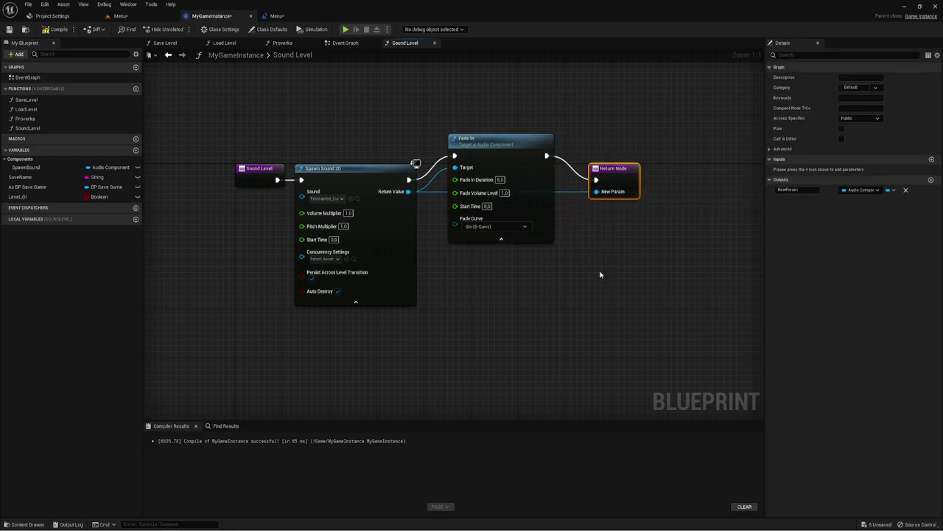
right_drag(599, 274, 591, 275)
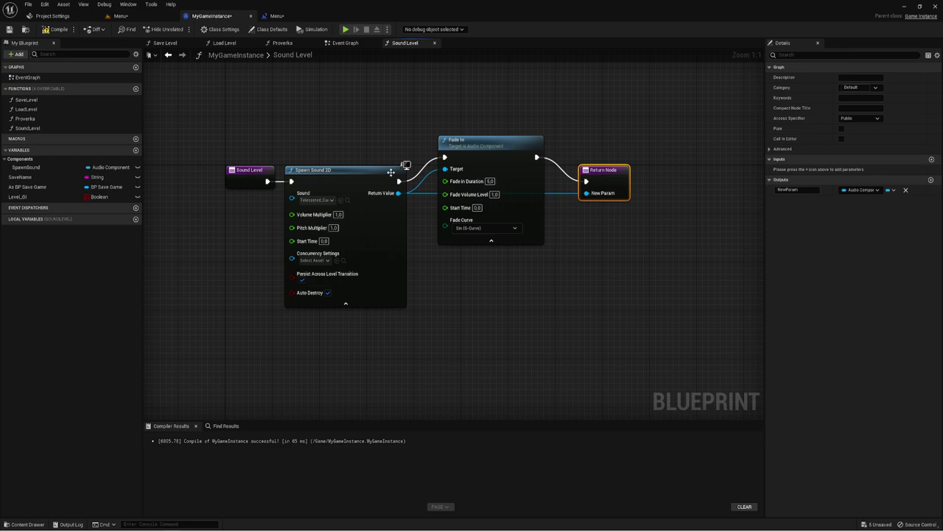
click(299, 16)
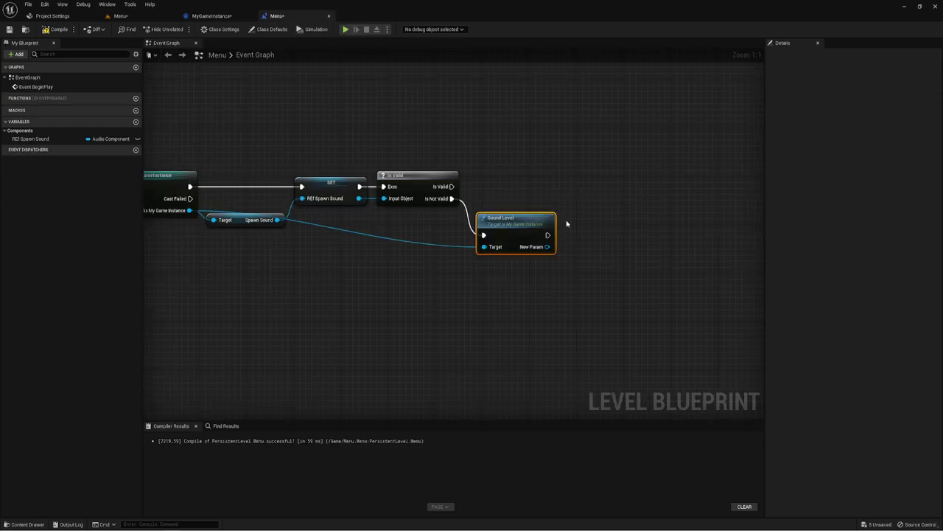
Step: Go back to MyGameInstance's Sound Level function and begin renaming the NewParam output
right_drag(567, 224, 535, 214)
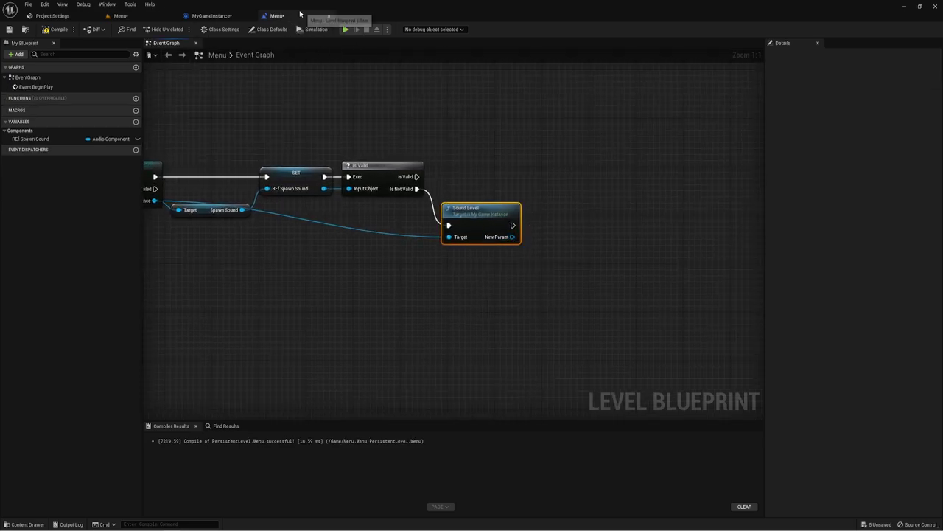
click(214, 15)
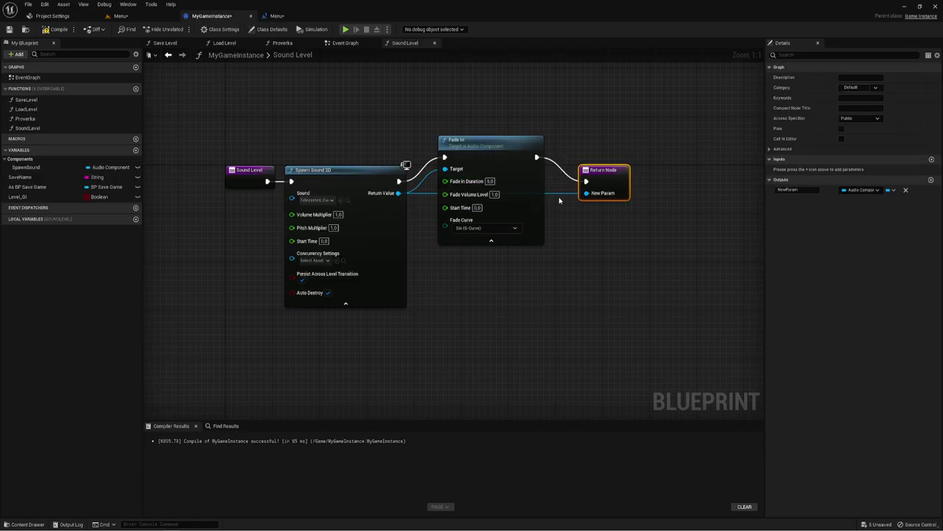
click(786, 189)
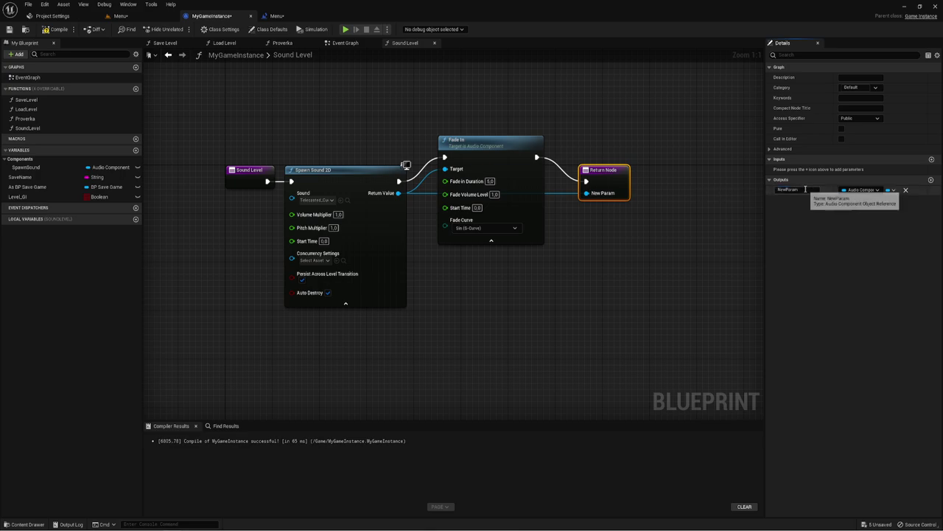
Step: Rename the Sound Level function's NewParam output to Sounds
click(804, 190)
text(Sounds)
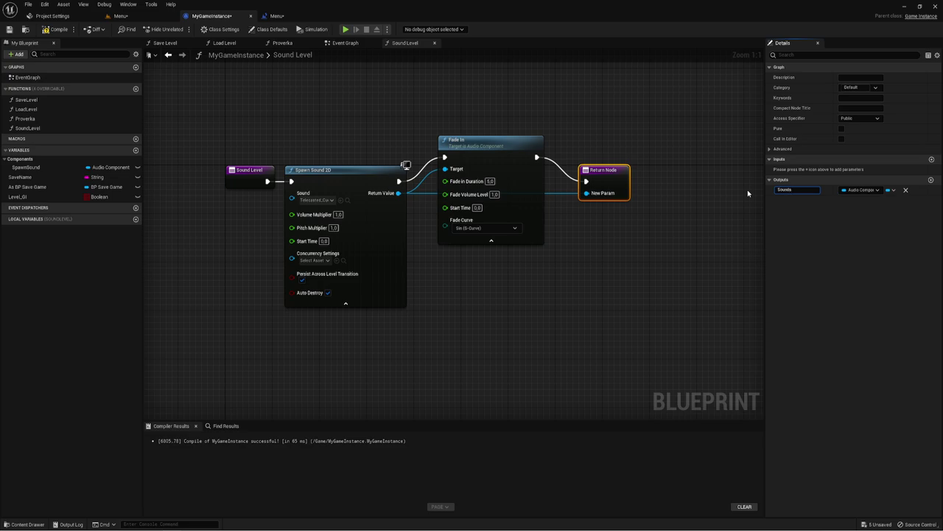
key(Return)
Step: In the Menu graph, add a SET Spawn Sound node from As My Game Instance and run it after Sound Level
click(301, 15)
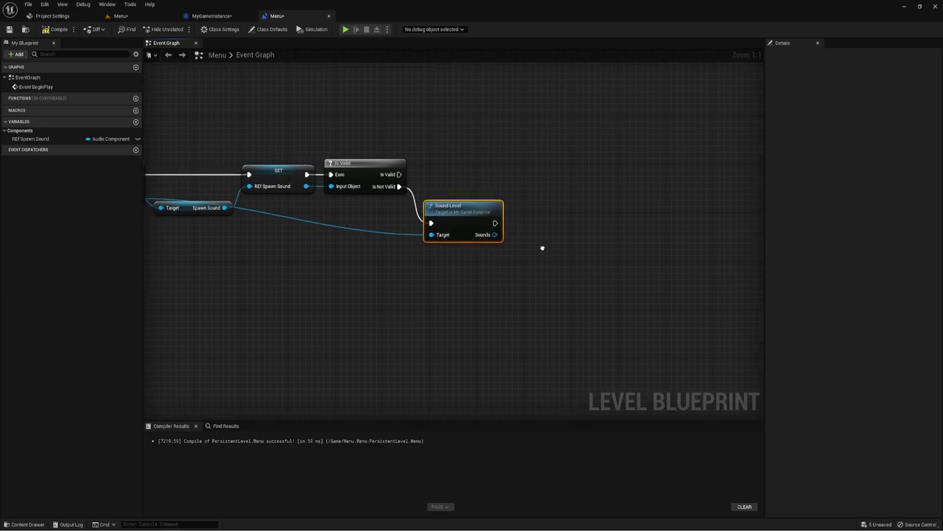
mouse_move(338, 259)
right_down()
mouse_move(452, 247)
mouse_move(463, 226)
right_up()
scroll(451, 247, down, 1)
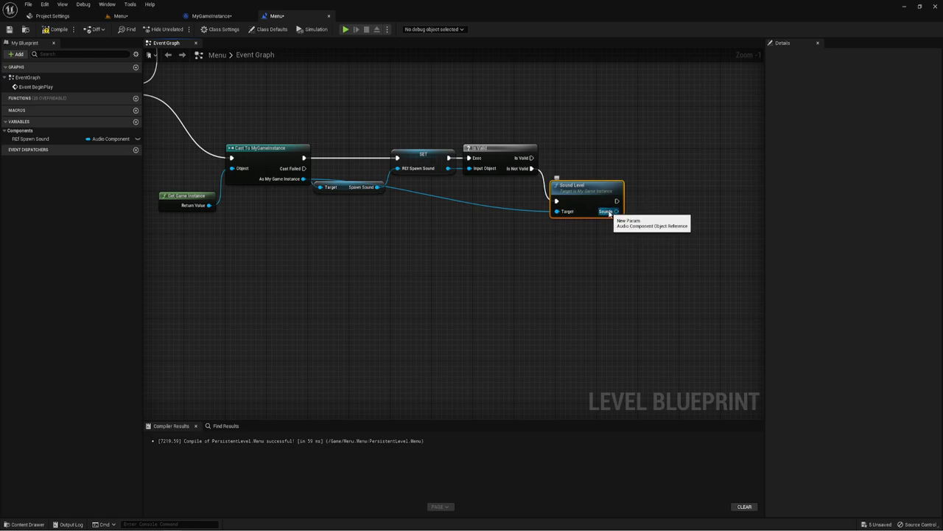
right_drag(535, 242, 525, 247)
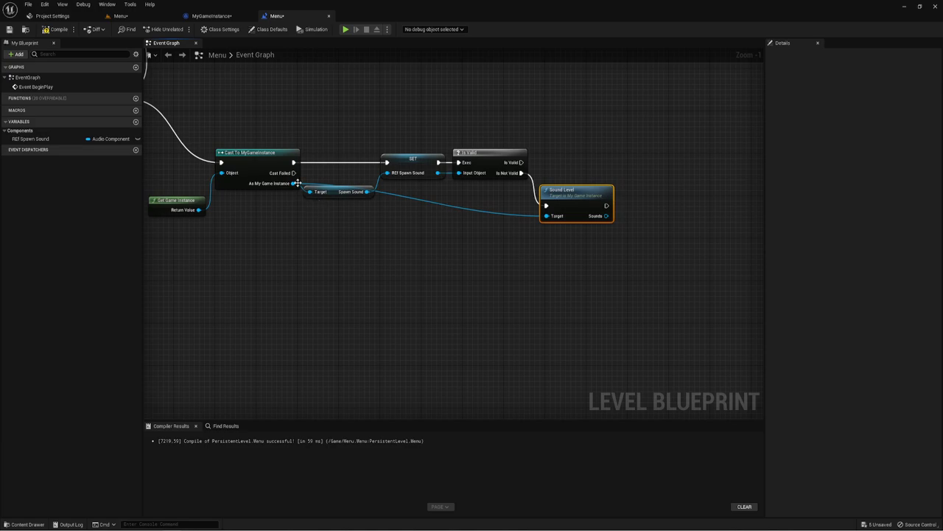
mouse_move(293, 183)
mouse_down()
mouse_move(339, 247)
mouse_move(440, 252)
mouse_up()
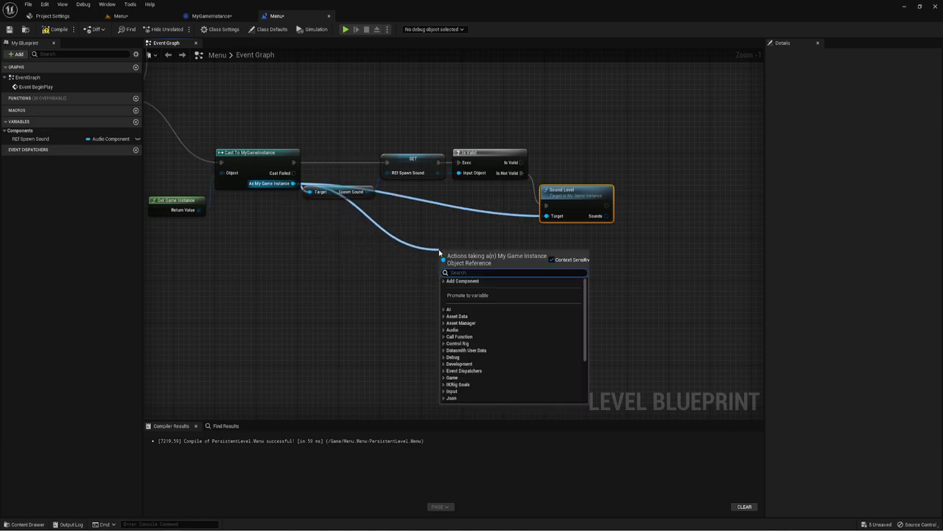
text(set)
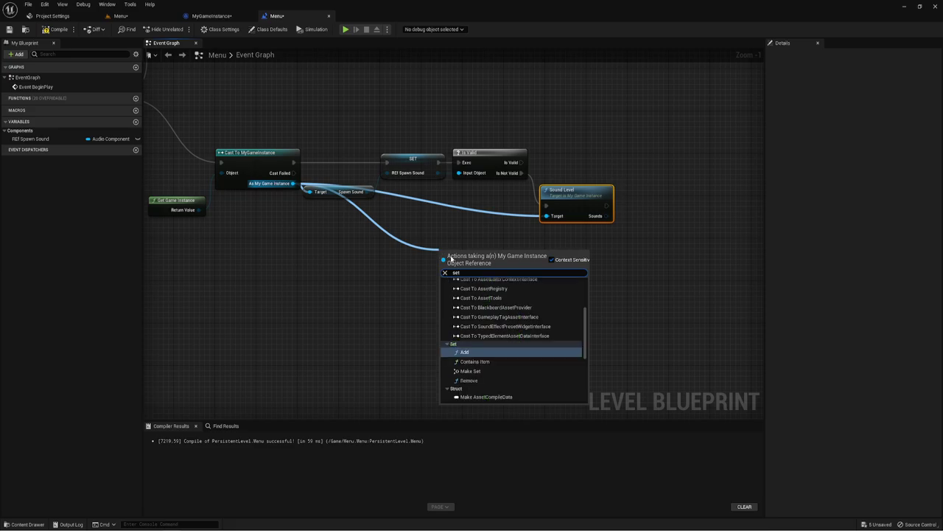
text( spawn)
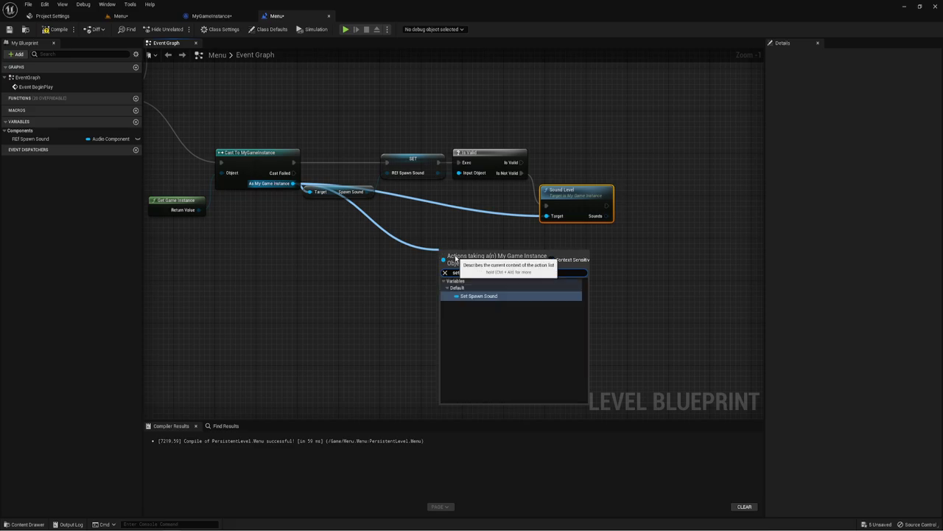
click(492, 296)
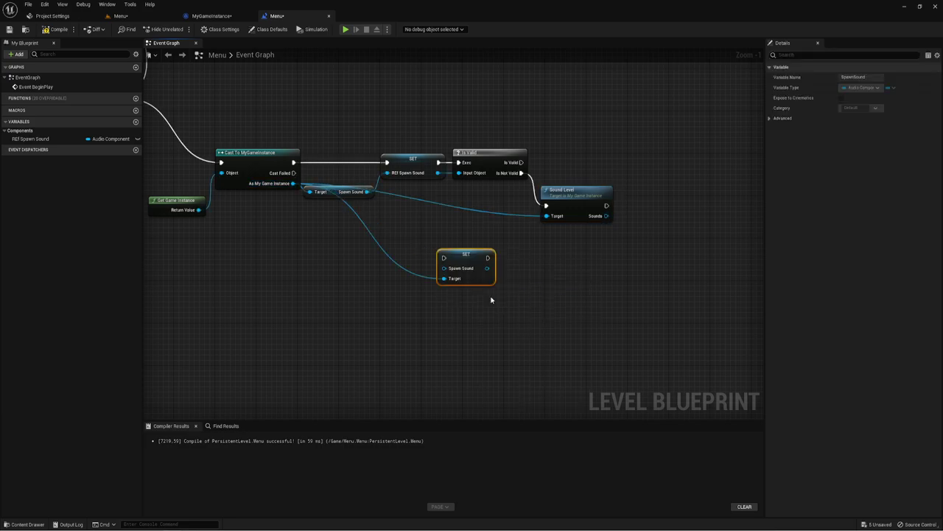
drag(472, 252, 667, 205)
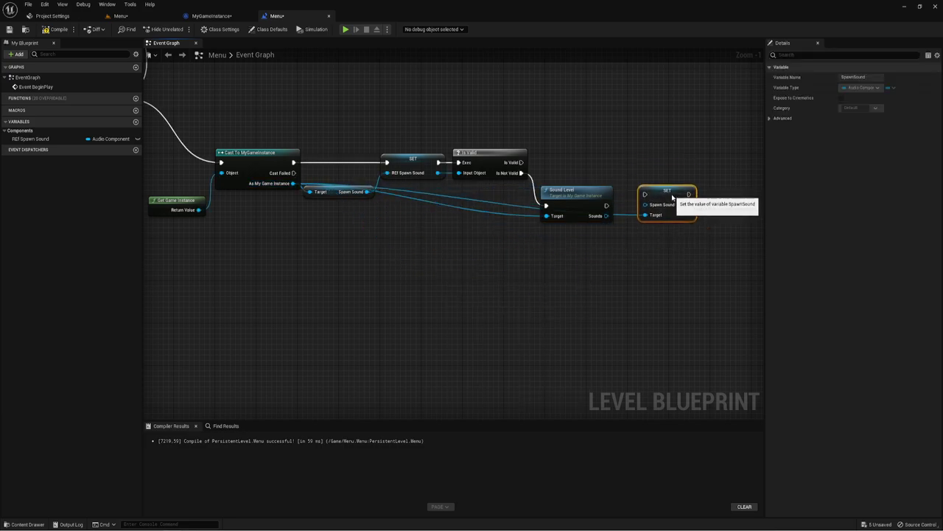
drag(606, 205, 645, 205)
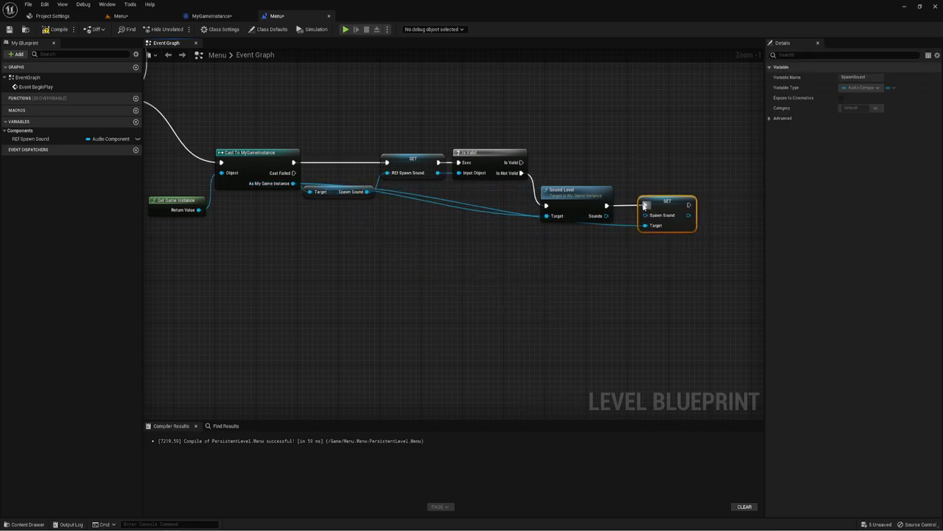
click(211, 16)
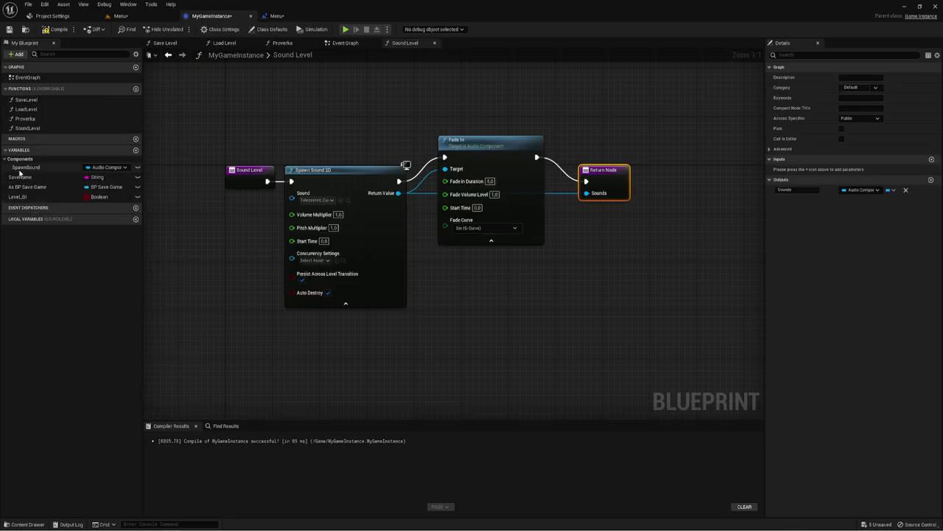
Step: Inspect the Sound Level and SET Spawn Sound nodes, then compile the Menu blueprint, which reports two Spawn Sound errors
click(27, 168)
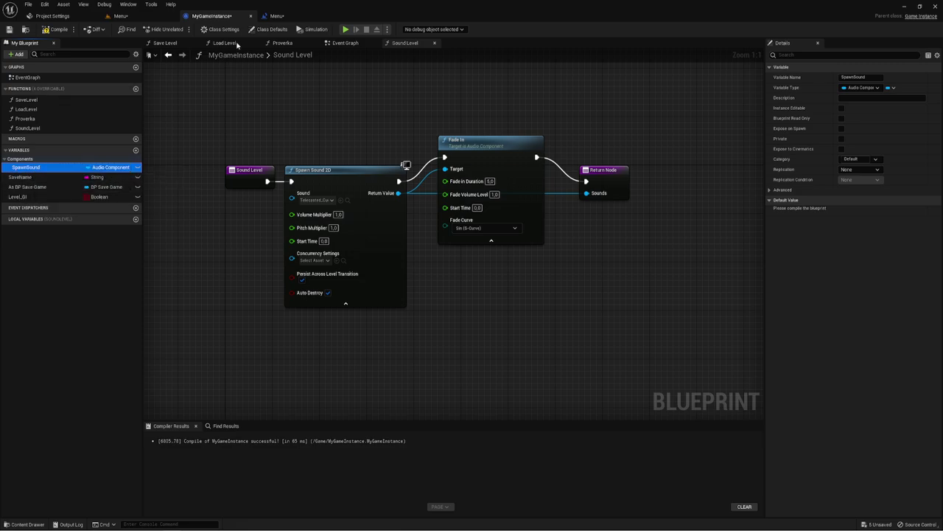
click(290, 18)
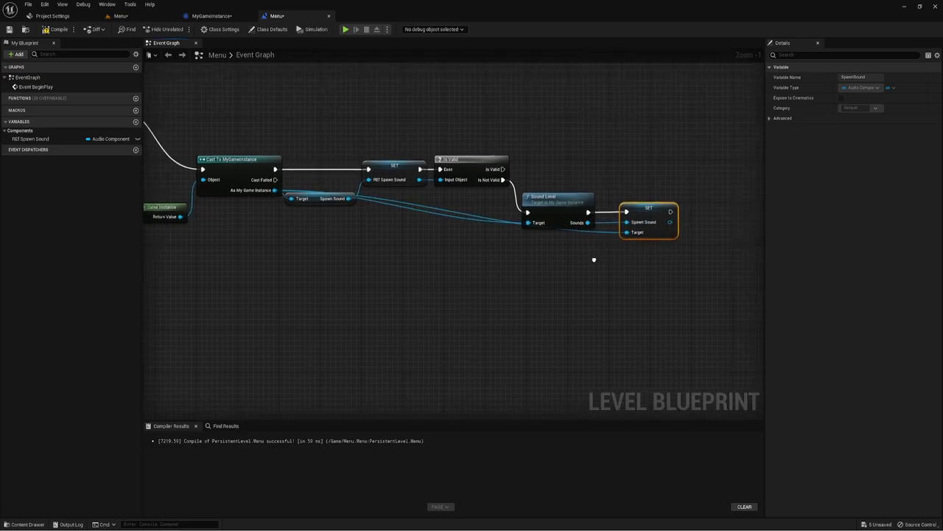
right_drag(594, 259, 479, 153)
mouse_move(479, 155)
mouse_down()
mouse_move(532, 277)
mouse_move(513, 277)
mouse_up()
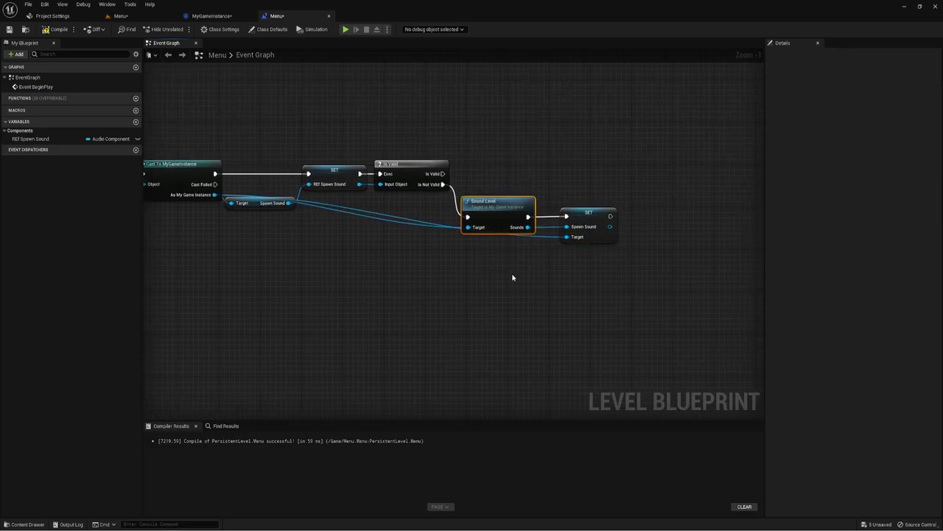
drag(515, 210, 525, 187)
right_drag(497, 263, 456, 257)
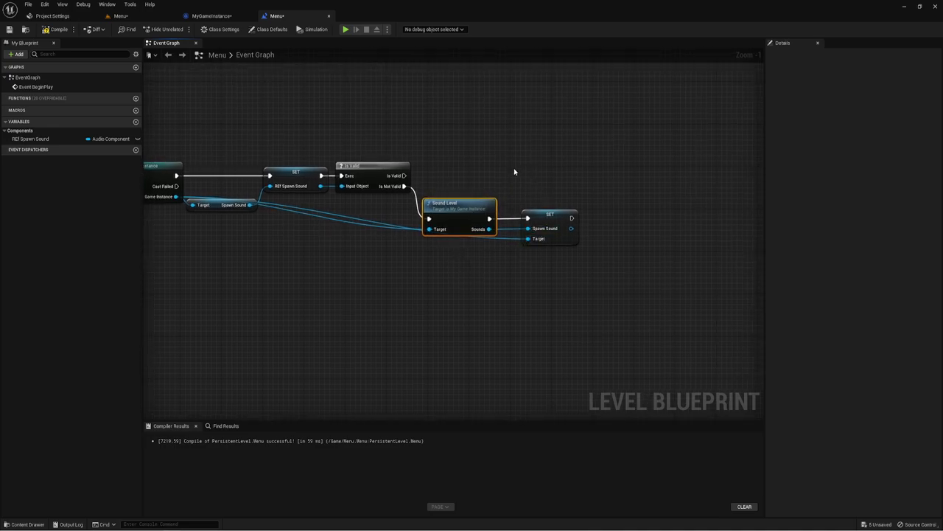
drag(514, 172, 590, 275)
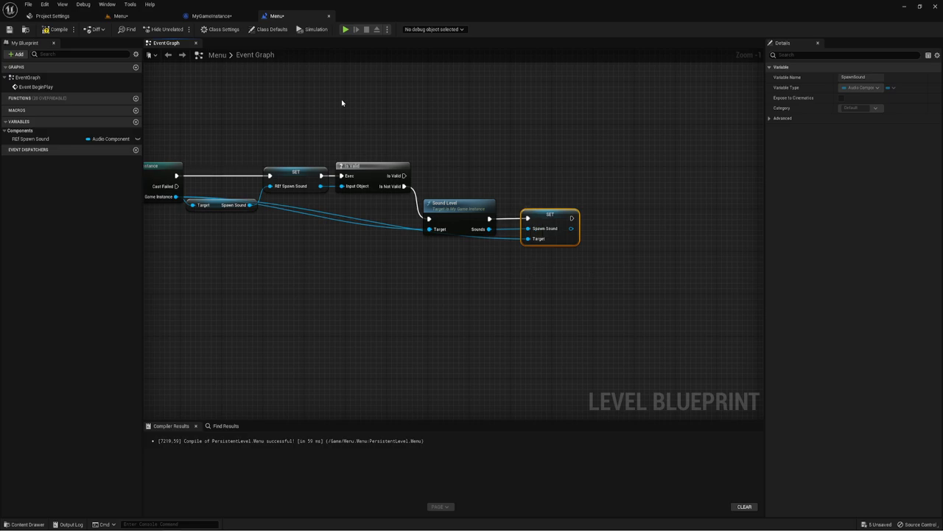
click(59, 31)
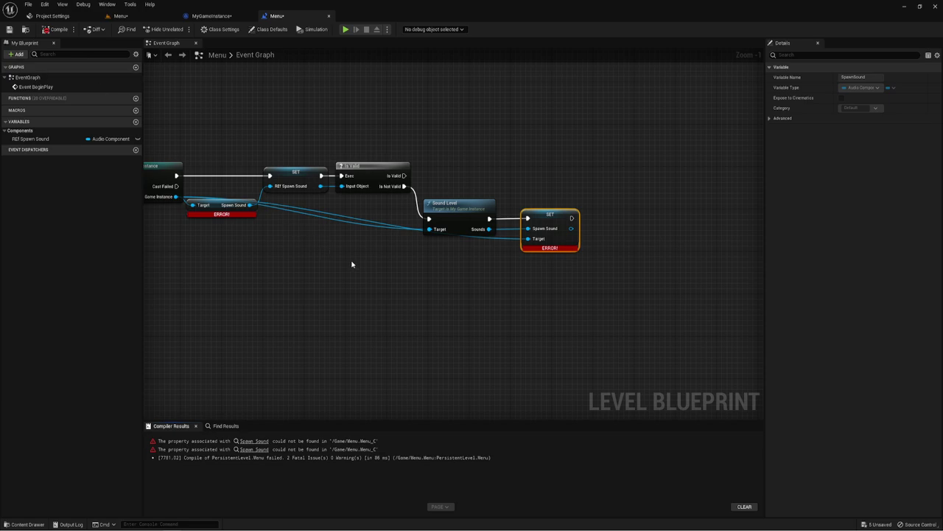
Step: Compile and save the MyGameInstance blueprint
right_drag(352, 264, 418, 263)
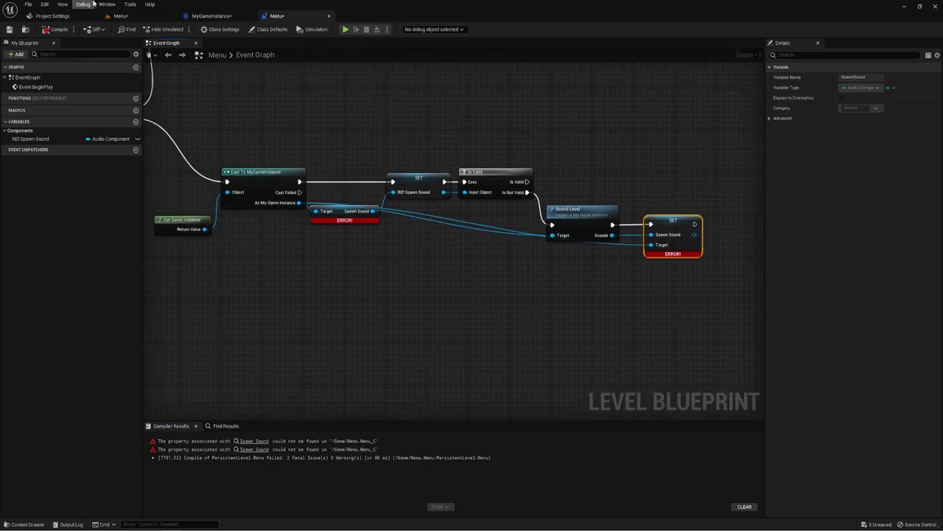
click(212, 16)
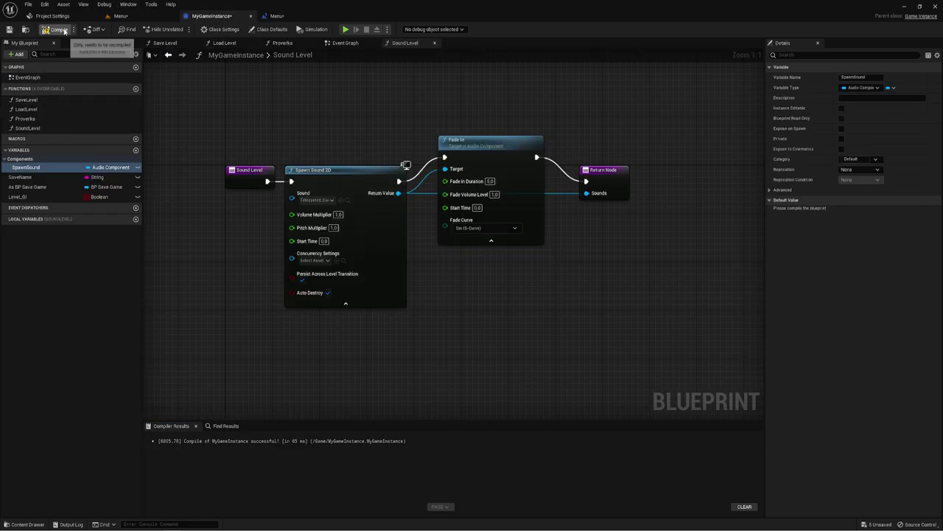
click(64, 30)
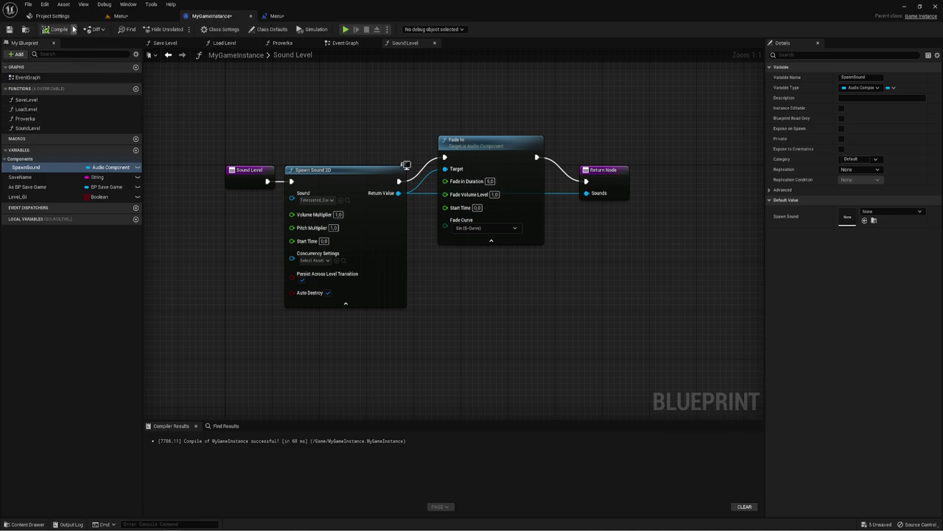
click(9, 30)
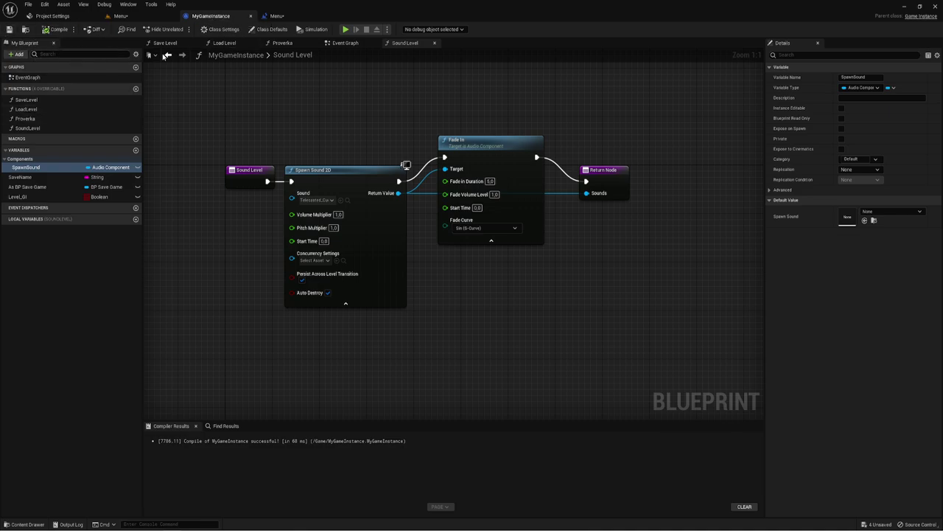
Step: Recompile and save the Menu level blueprint, clearing the Spawn Sound errors
click(277, 16)
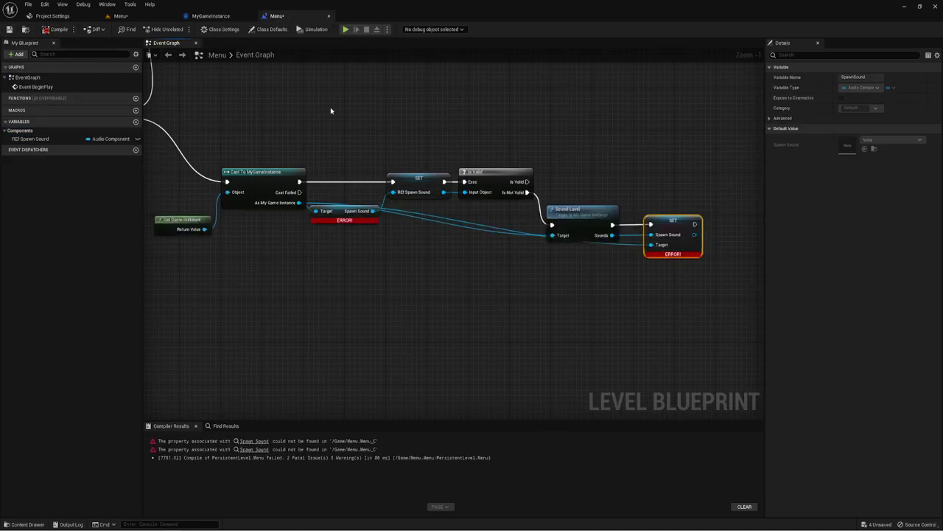
click(58, 29)
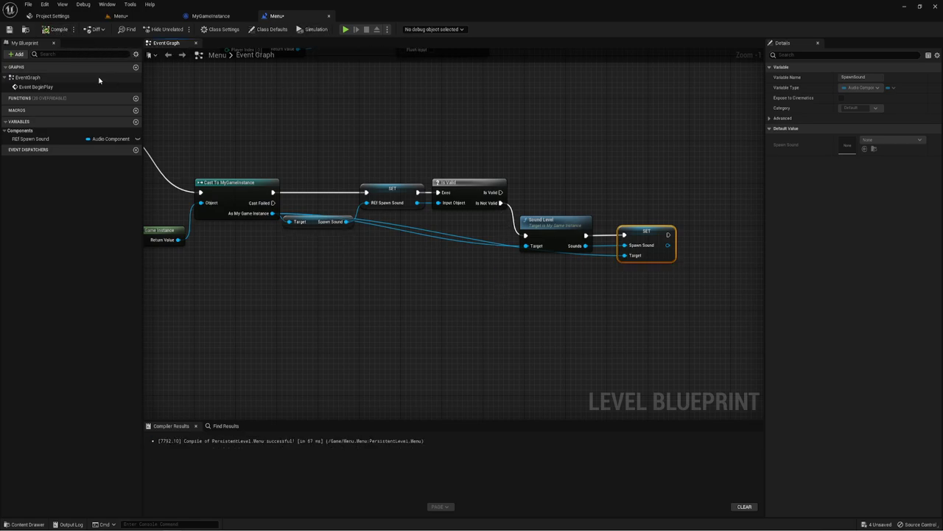
click(10, 30)
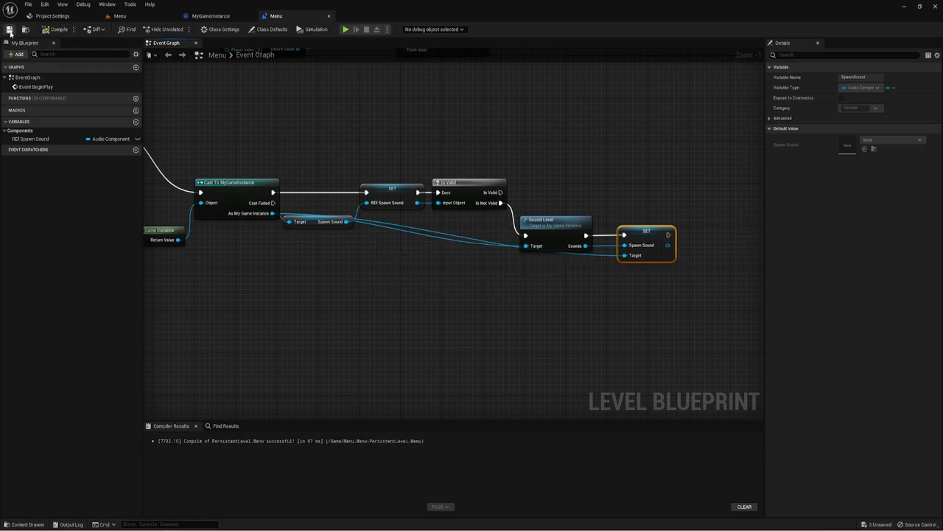
Step: Try playing the Menu level and open the failing WG_but widget from the Message Log
click(148, 18)
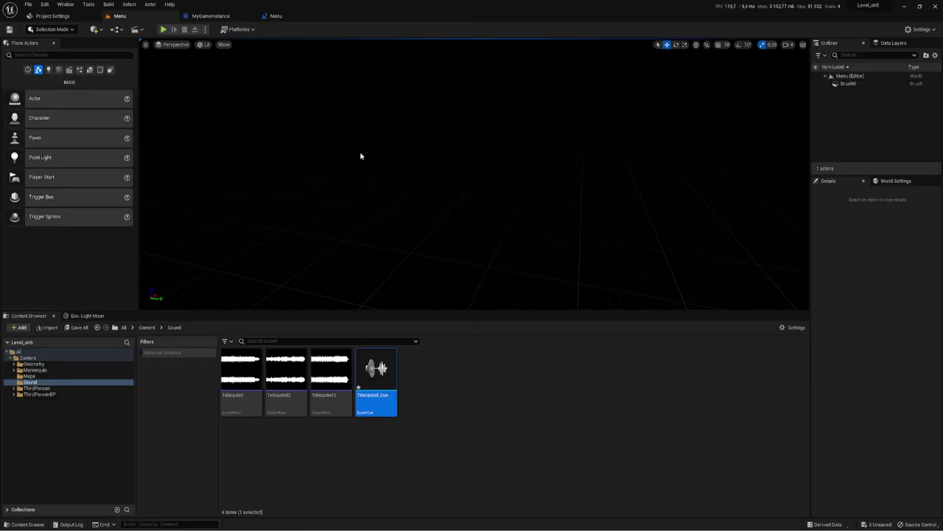
click(164, 30)
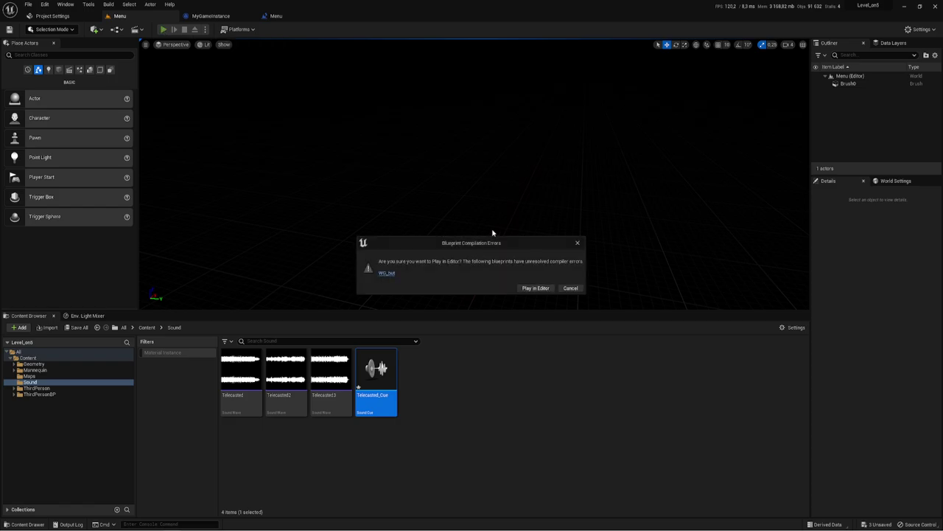
click(572, 288)
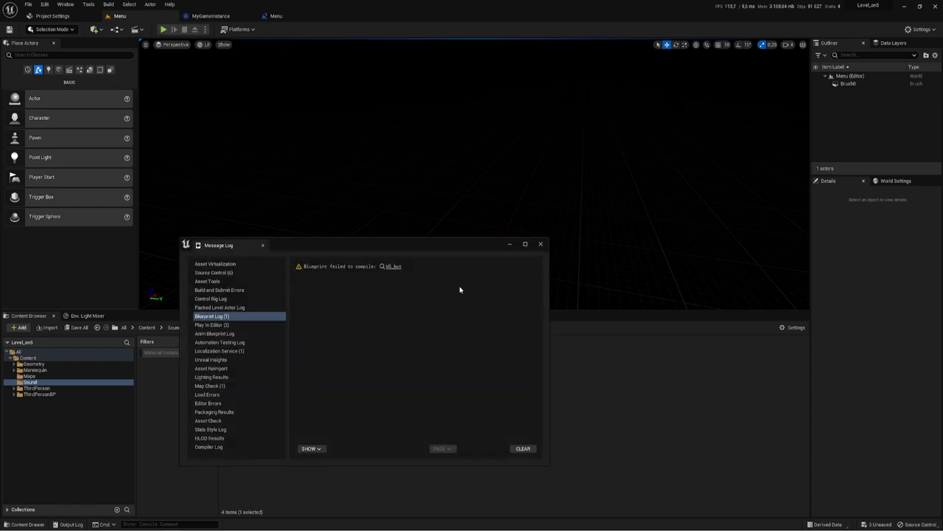
click(398, 268)
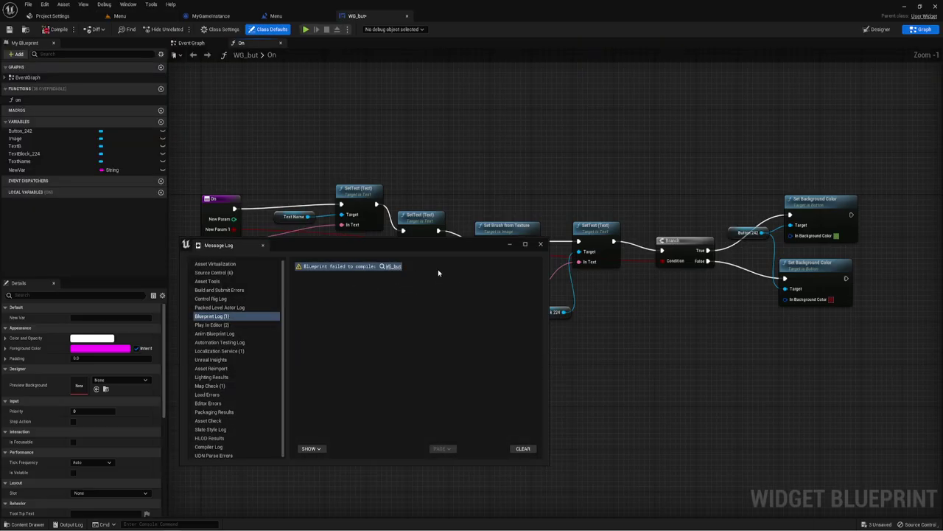
click(541, 245)
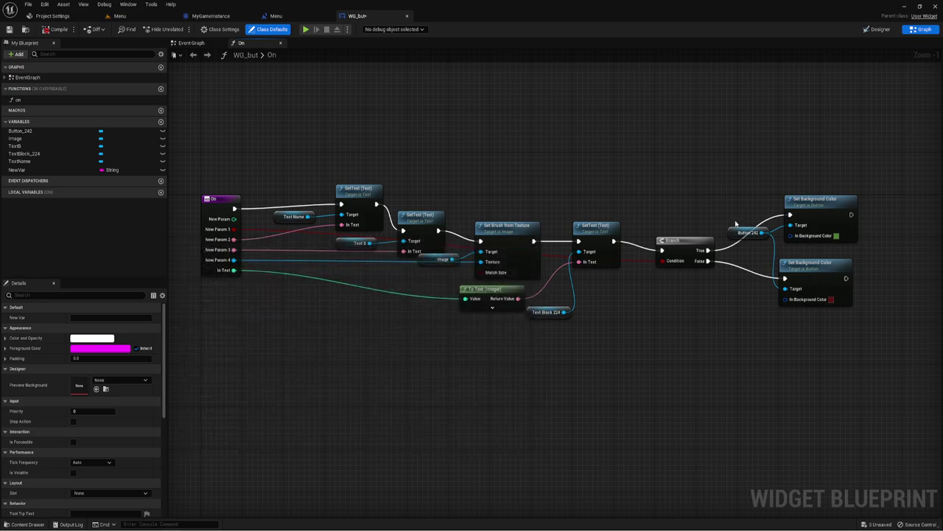
Step: Close WG_but and run Play in Editor despite the compile errors
click(407, 15)
click(136, 15)
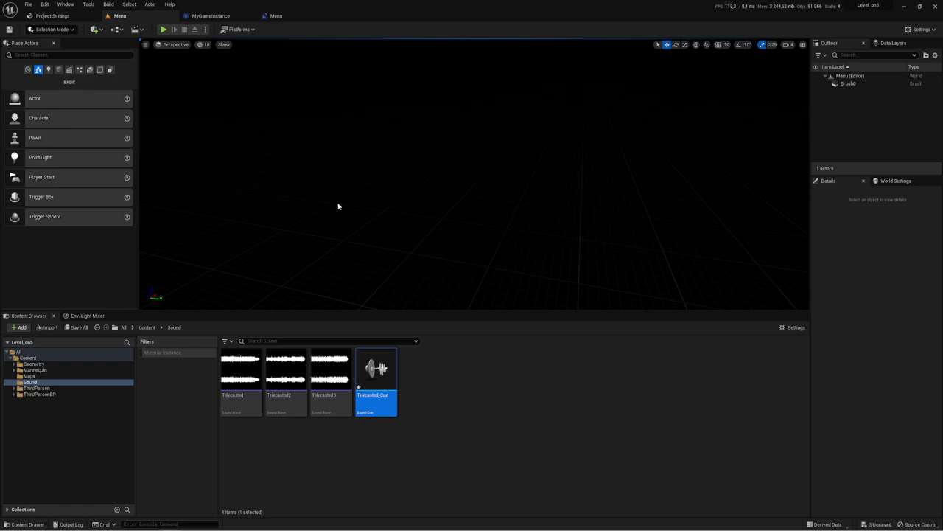
click(163, 30)
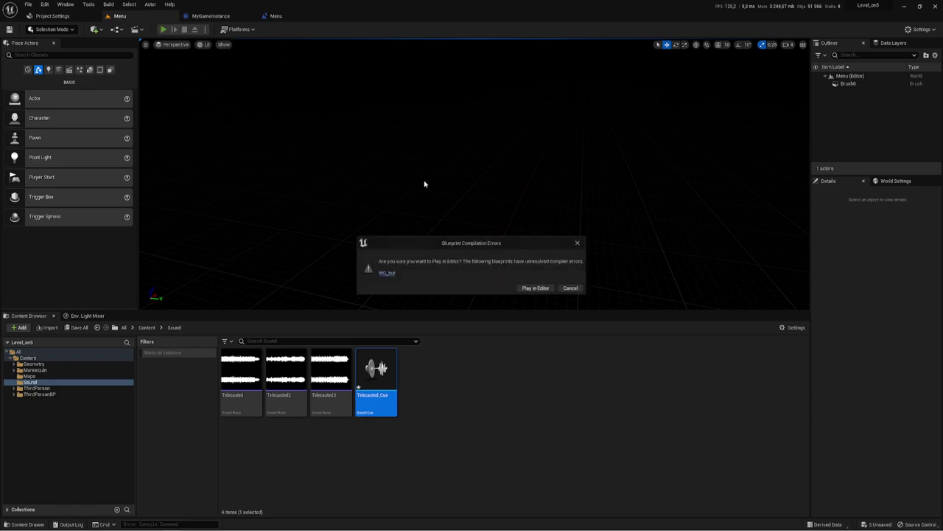
click(530, 288)
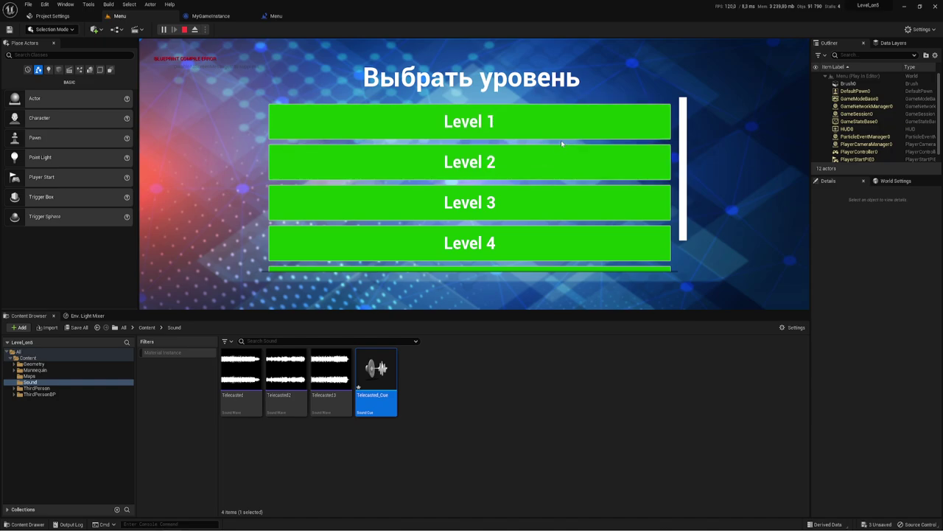
Step: Load Level 1 from the menu, walk the character to the Level 1 sign, then stop playing
click(545, 121)
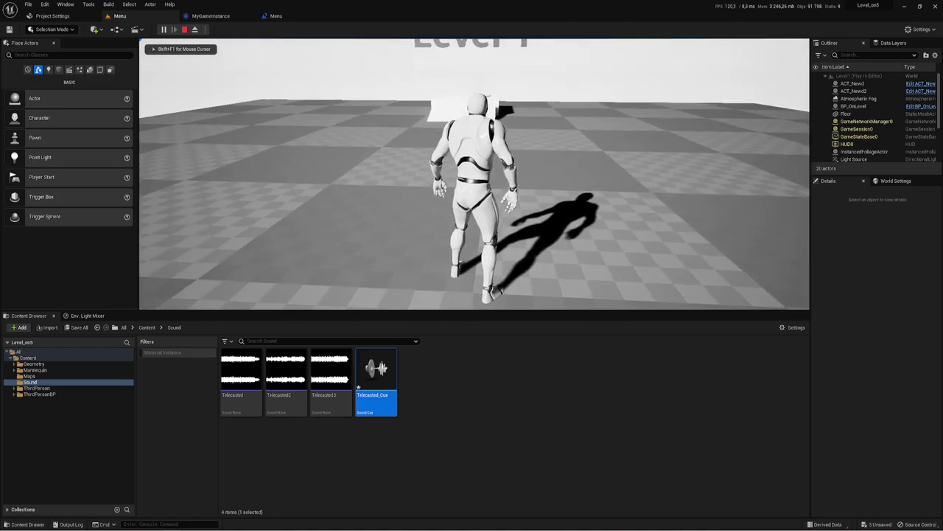
key(d)
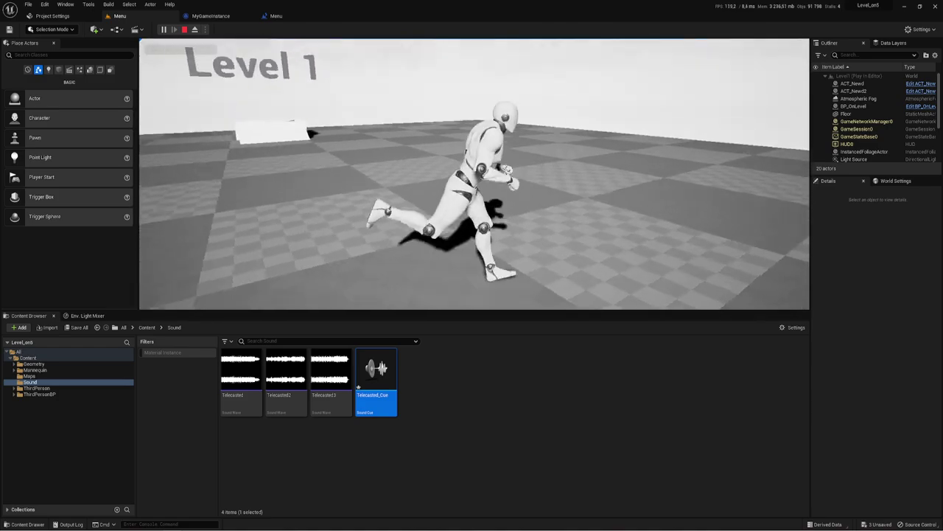
key(a)
key(w)
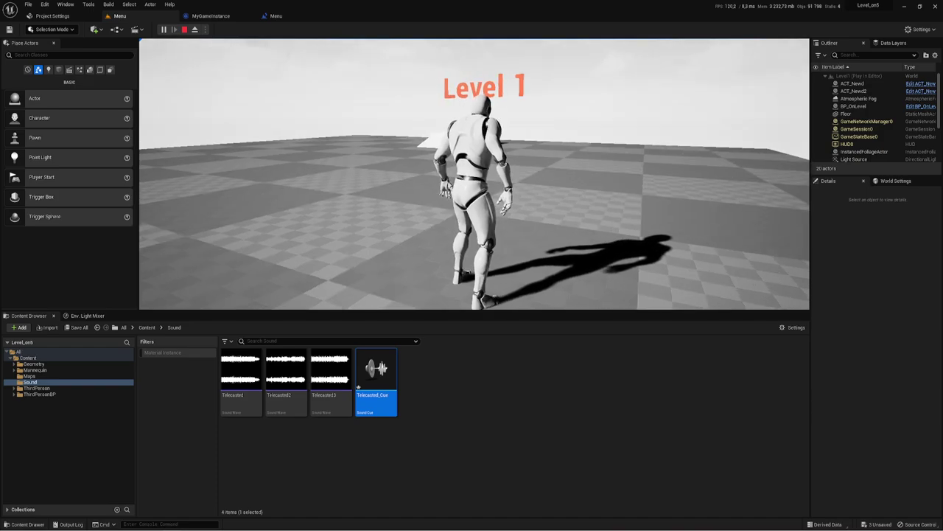
key(Escape)
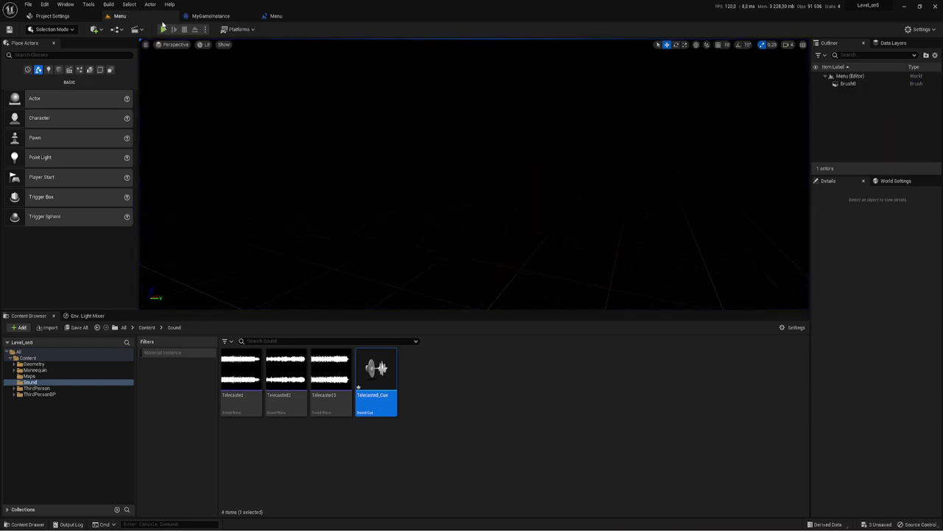
Step: Start a new play session and load Level 2 from the level-select menu
click(163, 29)
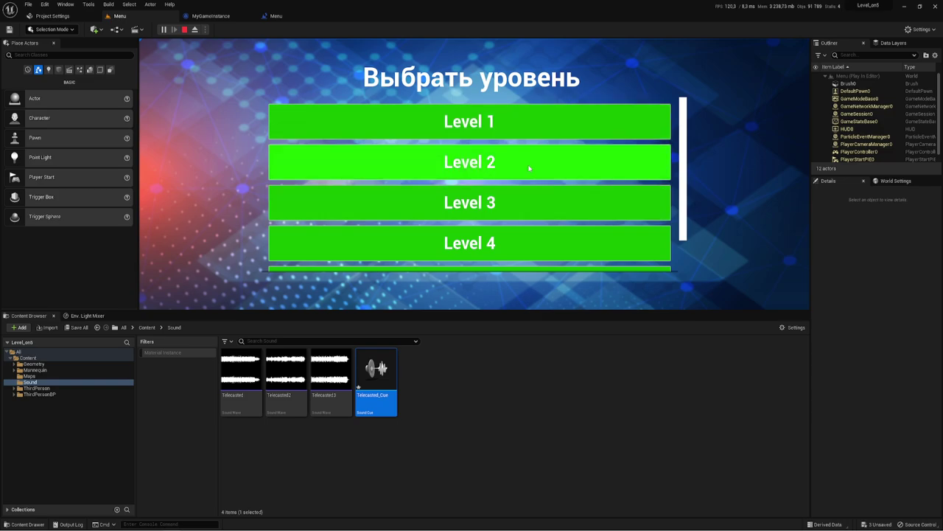
click(529, 168)
key(w)
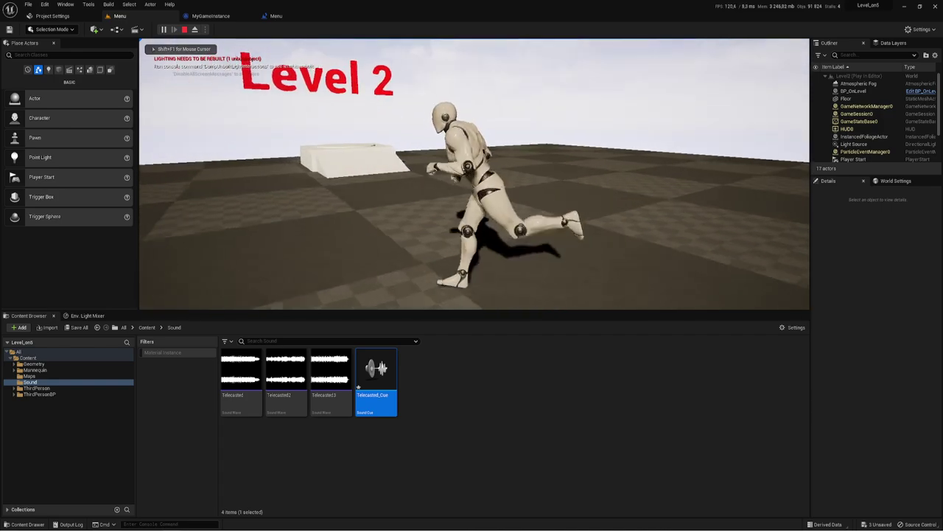
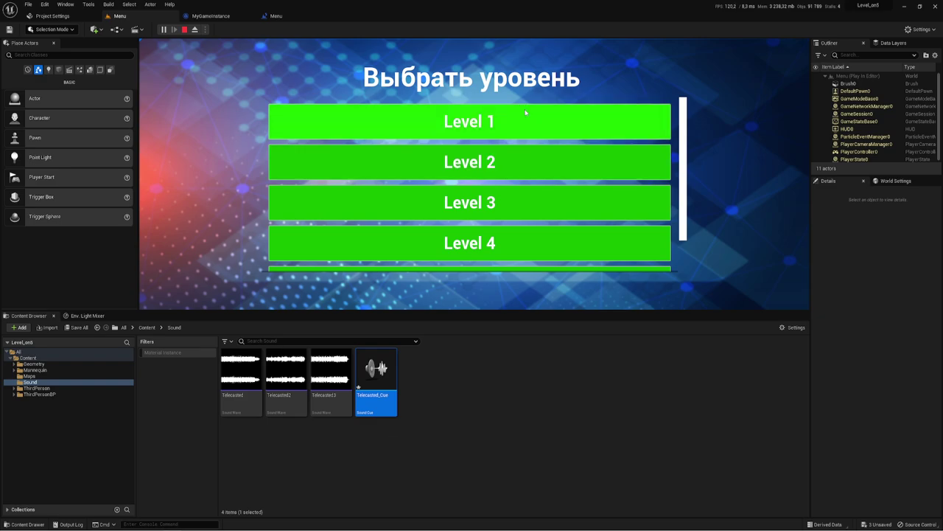
Step: Start Level 1 from the menu, run the character left and right, then end the play session
click(520, 118)
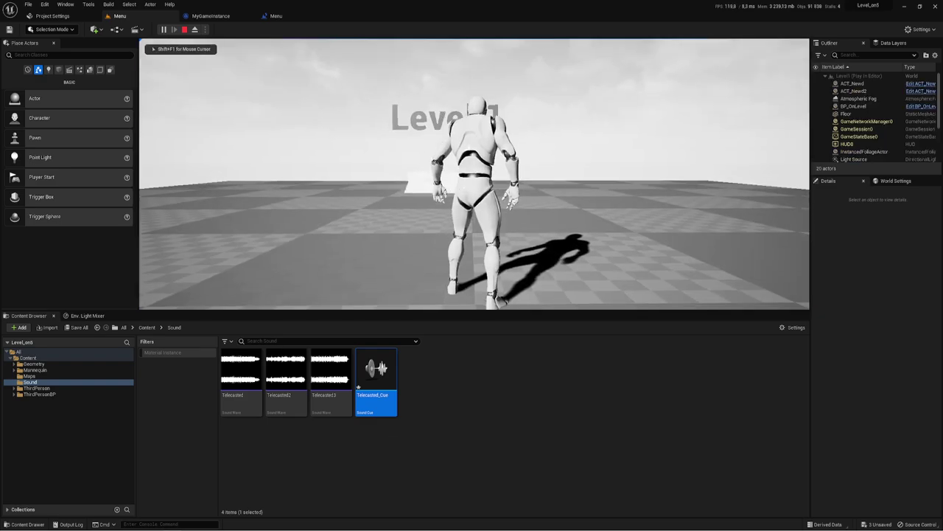
key(d)
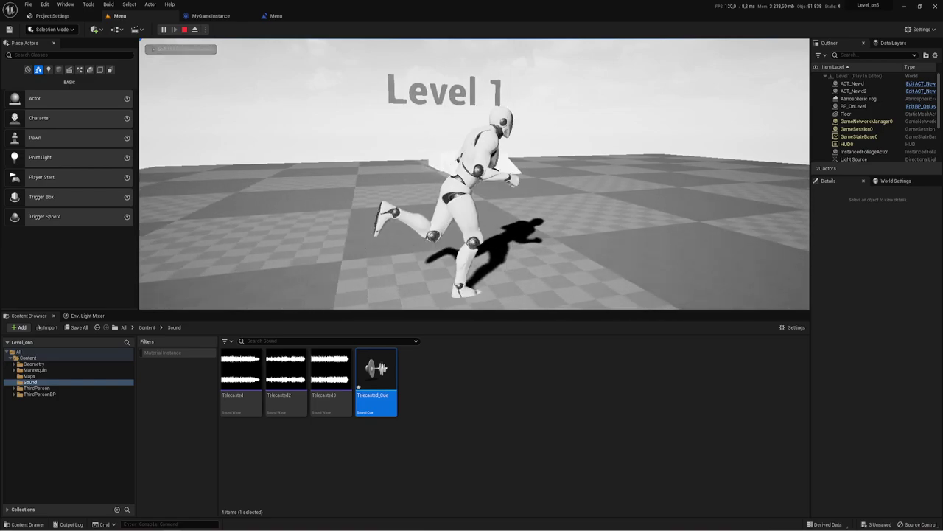
key(a)
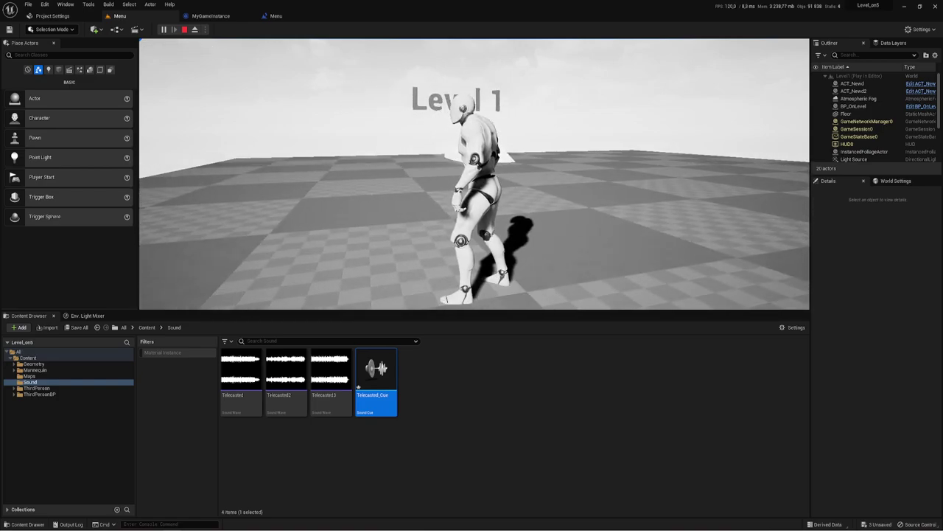
key(Escape)
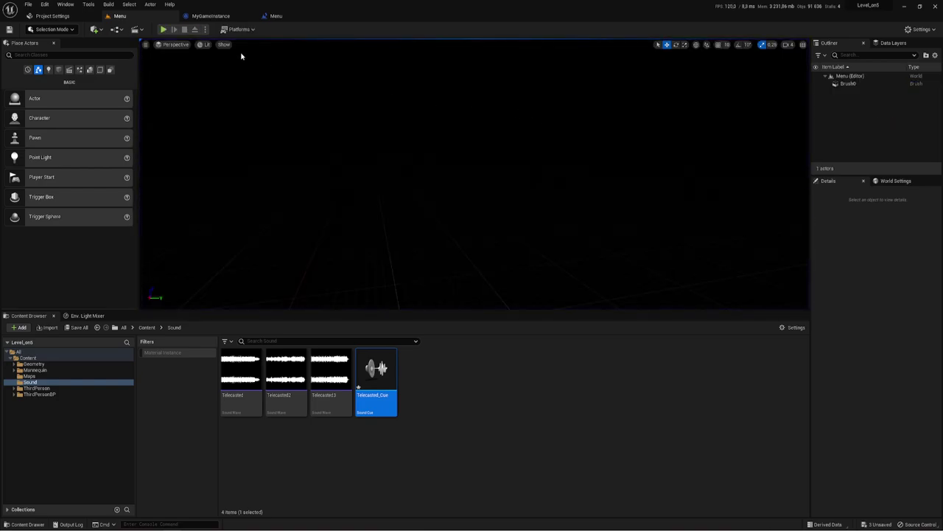
click(211, 15)
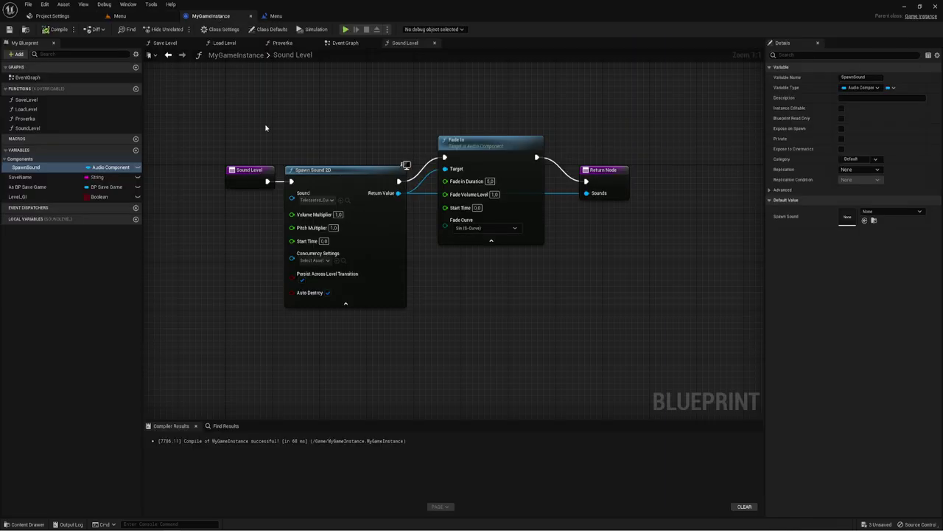
right_drag(266, 103, 300, 110)
drag(298, 103, 519, 279)
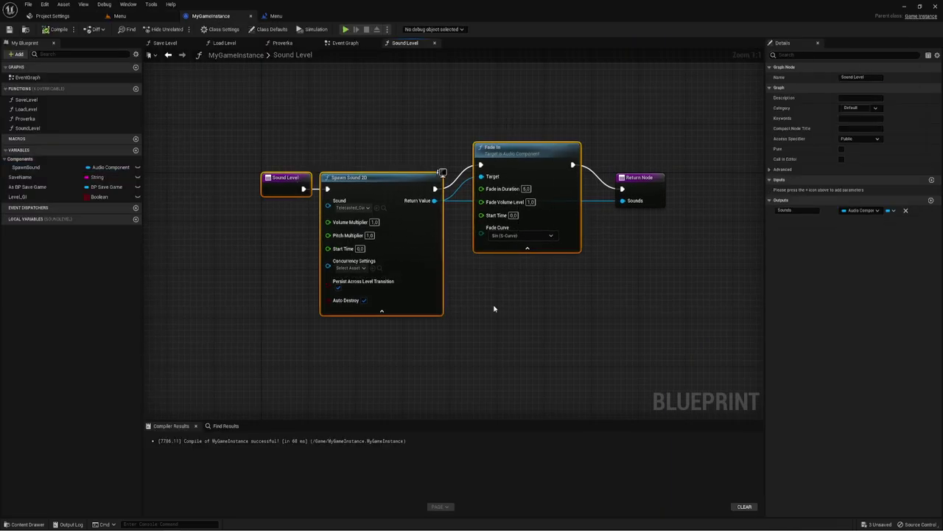
click(360, 149)
mouse_move(360, 103)
mouse_down()
mouse_move(571, 310)
mouse_move(537, 313)
mouse_up()
drag(321, 137, 540, 244)
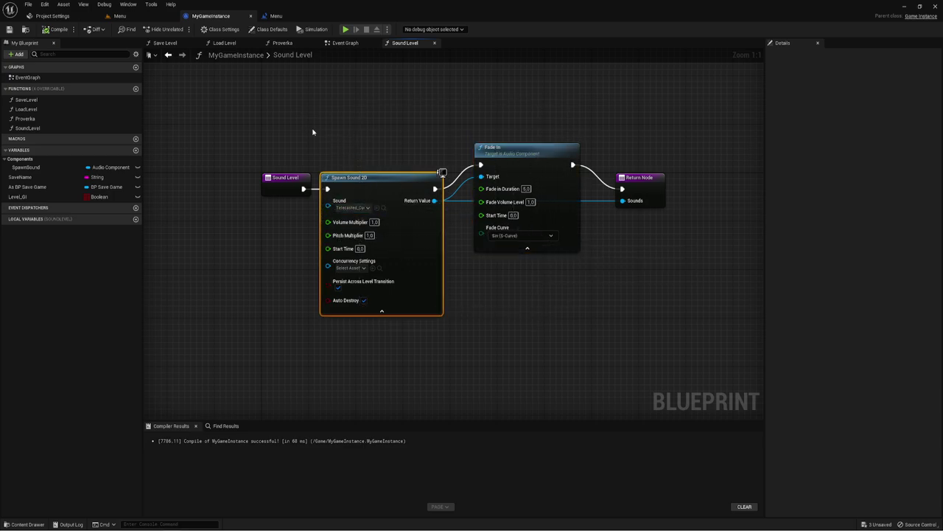
mouse_move(292, 107)
mouse_down()
mouse_move(515, 291)
mouse_move(516, 328)
mouse_up()
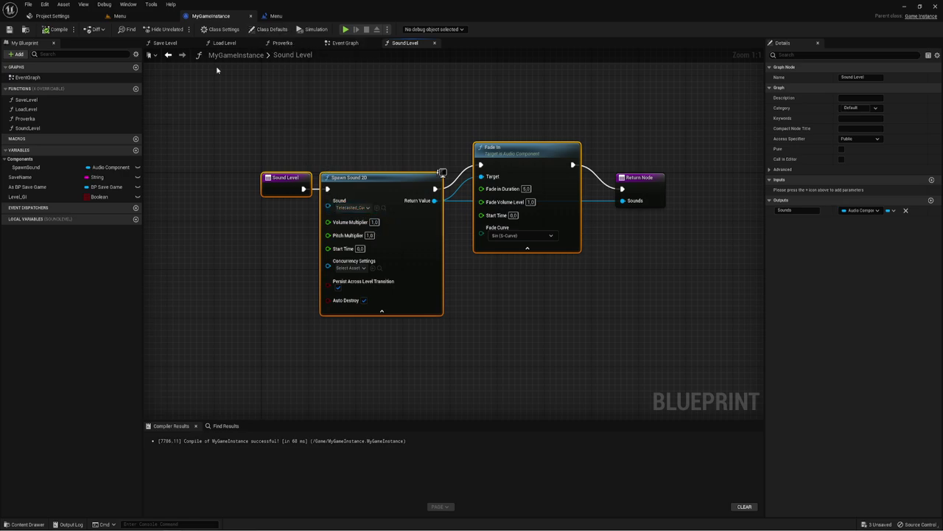
click(147, 20)
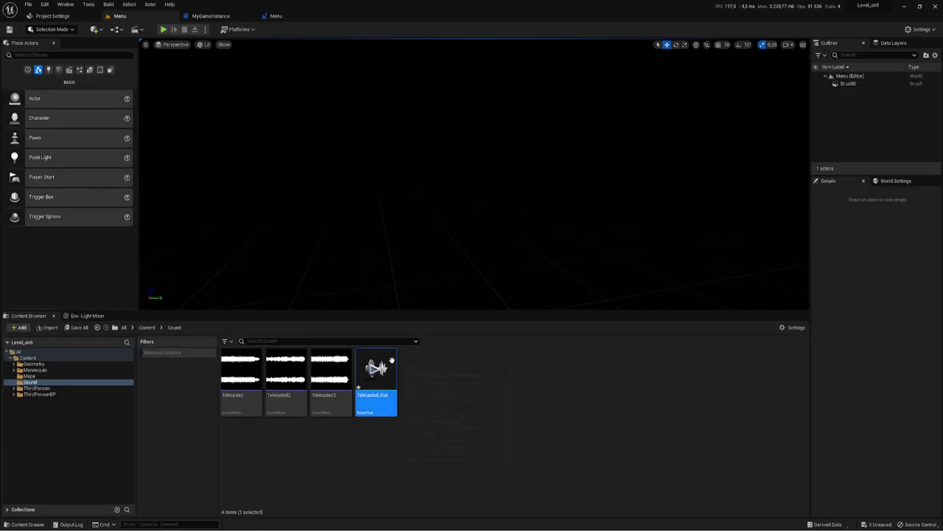
Step: Open the Telecasted_Cue sound cue, then return to MyGameInstance's Sound Level graph and inspect SpawnSound
double_click(376, 372)
drag(335, 135, 628, 392)
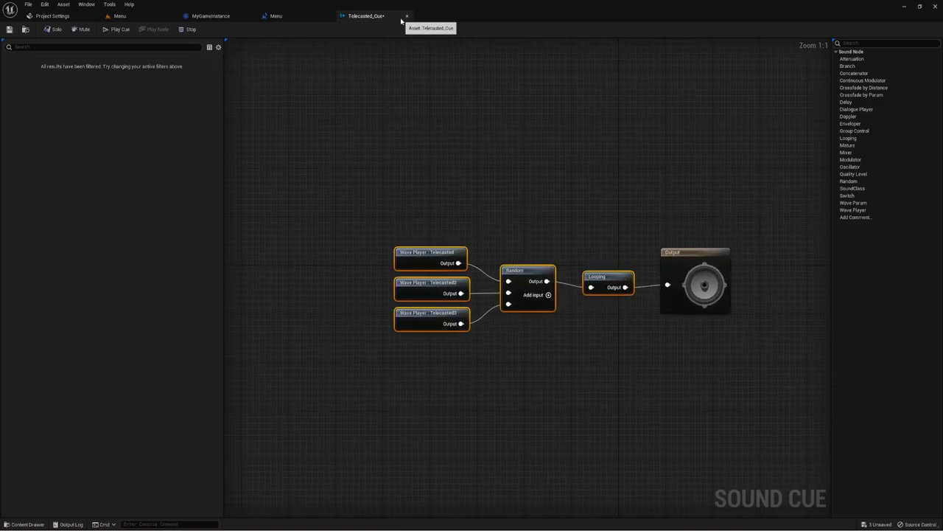
click(225, 16)
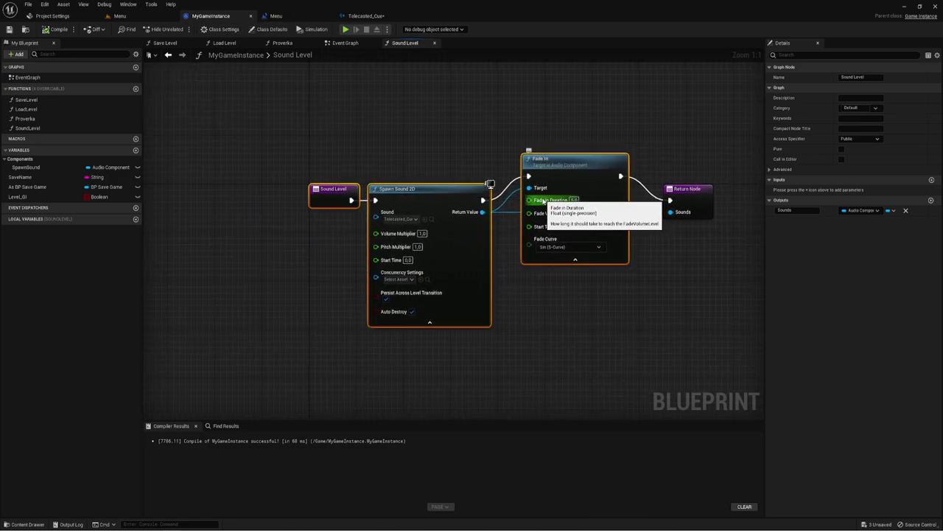
right_drag(213, 120, 238, 131)
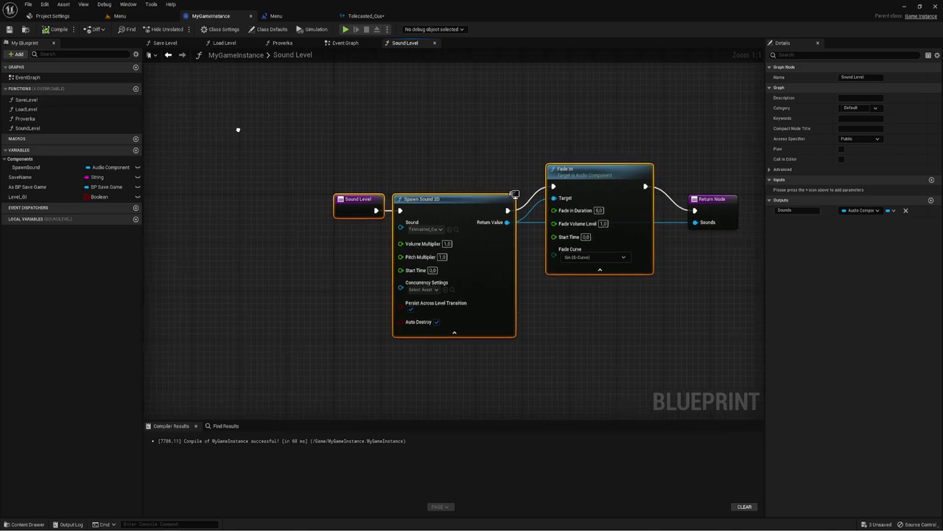
click(37, 167)
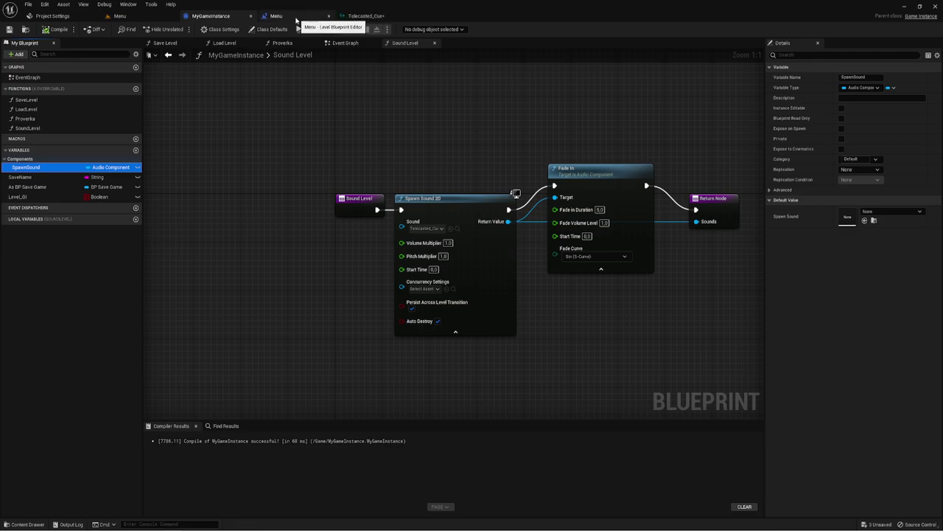
mouse_move(482, 170)
right_down()
mouse_move(430, 211)
mouse_move(418, 191)
right_up()
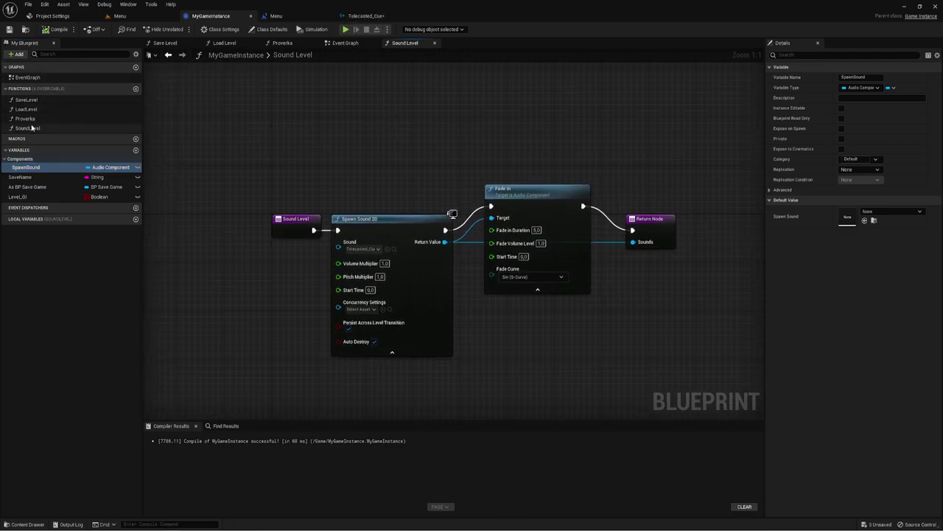
Step: Create a StopSoundLevel function in MyGameInstance and place a SpawnSound getter in its graph
click(136, 89)
text(StopSoundLevel)
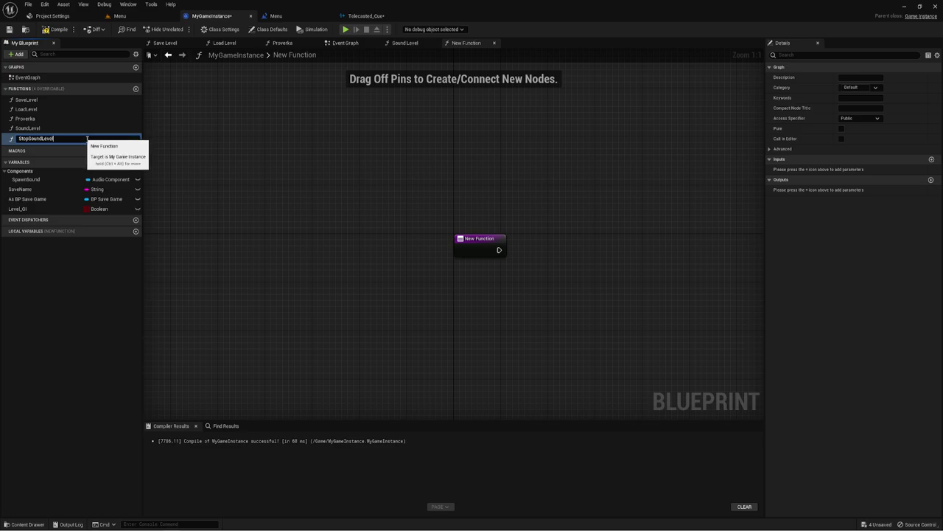
key(Return)
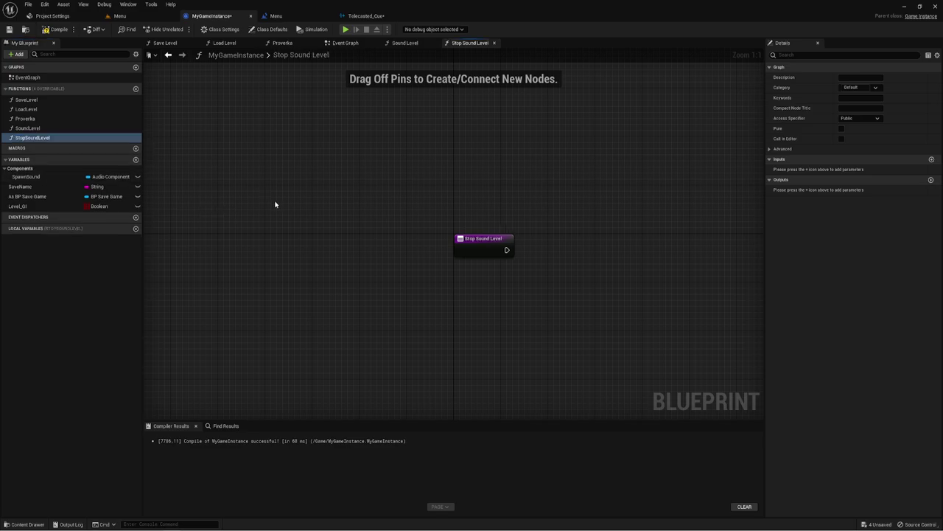
right_drag(313, 227, 281, 206)
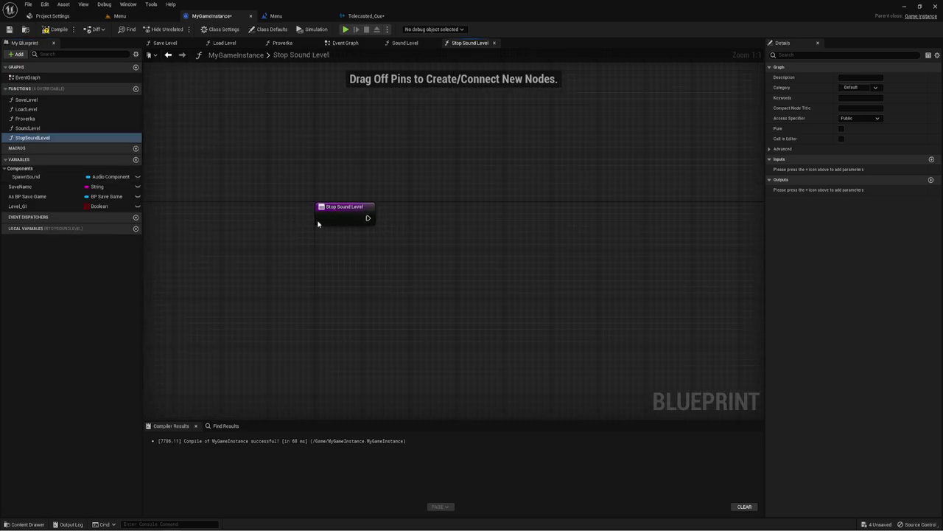
mouse_move(26, 176)
ctrl+mouse_down()
mouse_move(324, 233)
mouse_move(306, 233)
ctrl+mouse_up()
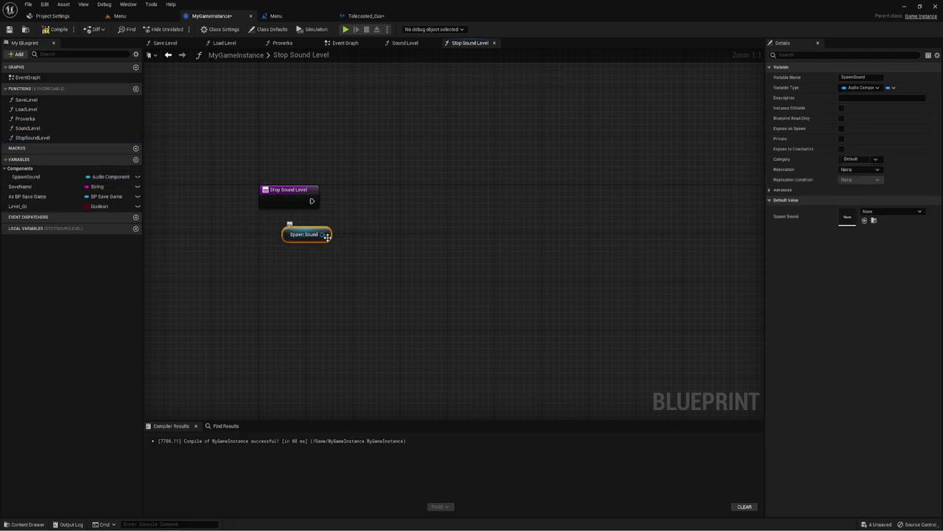
drag(312, 200, 367, 193)
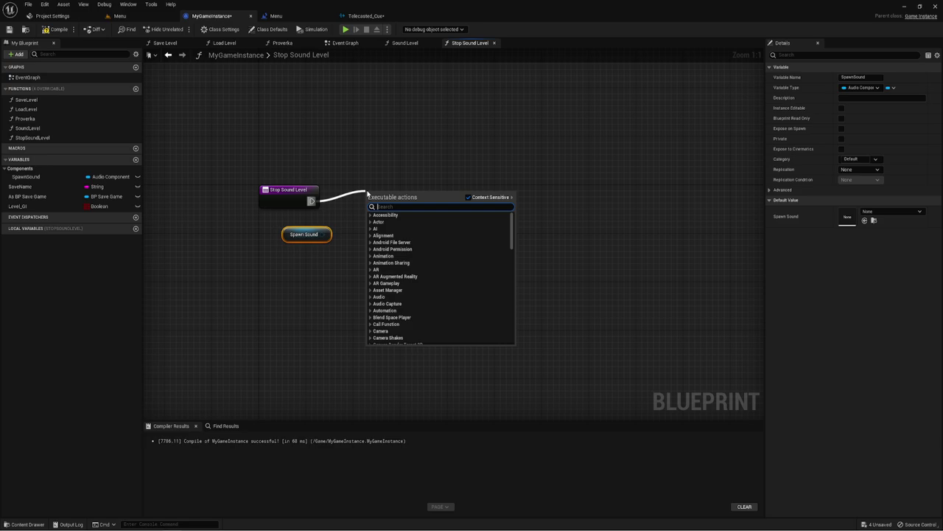
Step: Add an Is Valid check on SpawnSound after the Stop Sound Level entry
text(is va)
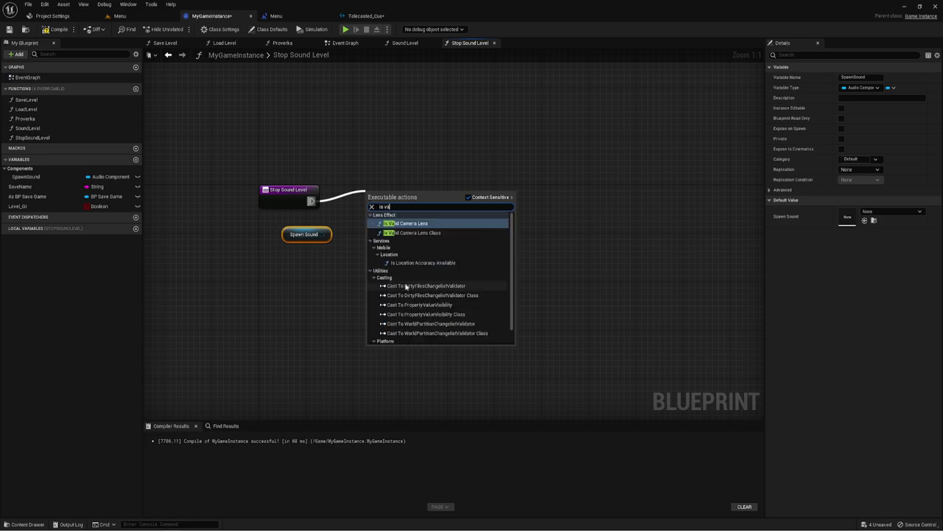
text(li)
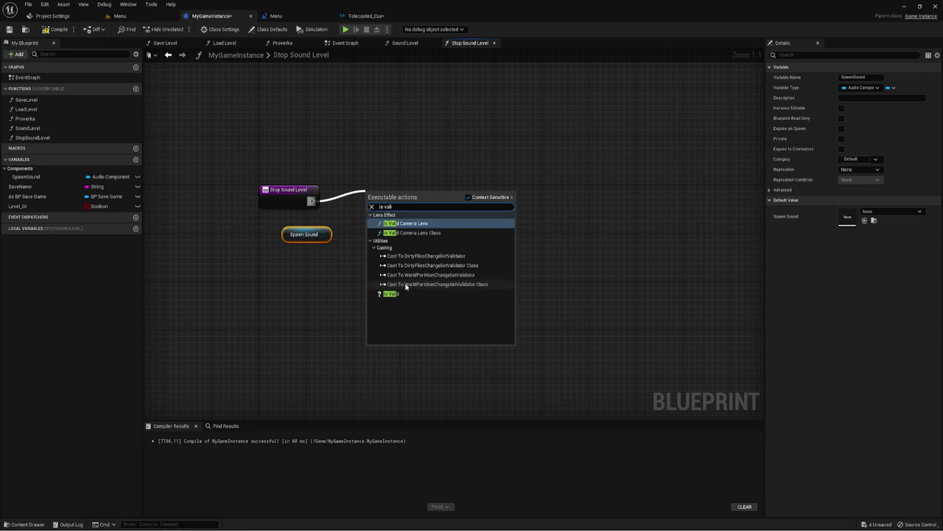
click(393, 294)
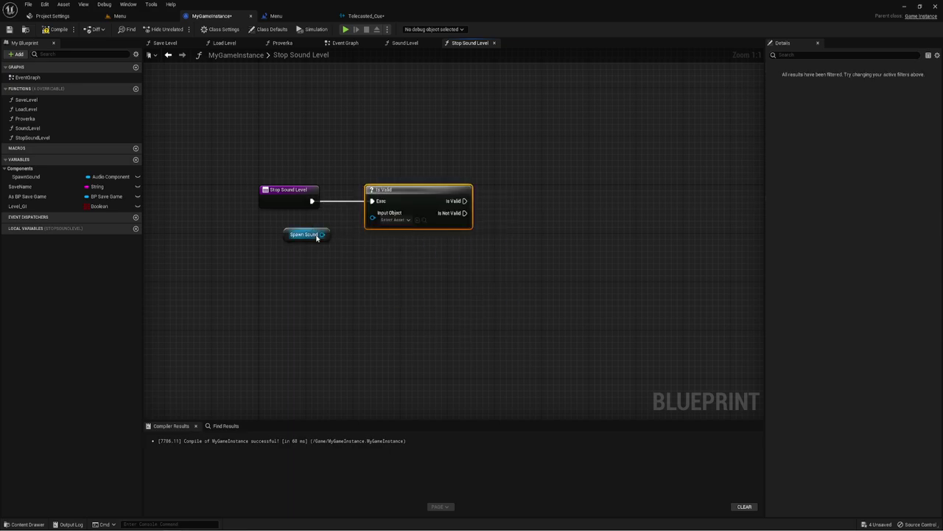
drag(322, 234, 372, 218)
right_drag(358, 244, 275, 251)
drag(240, 240, 394, 252)
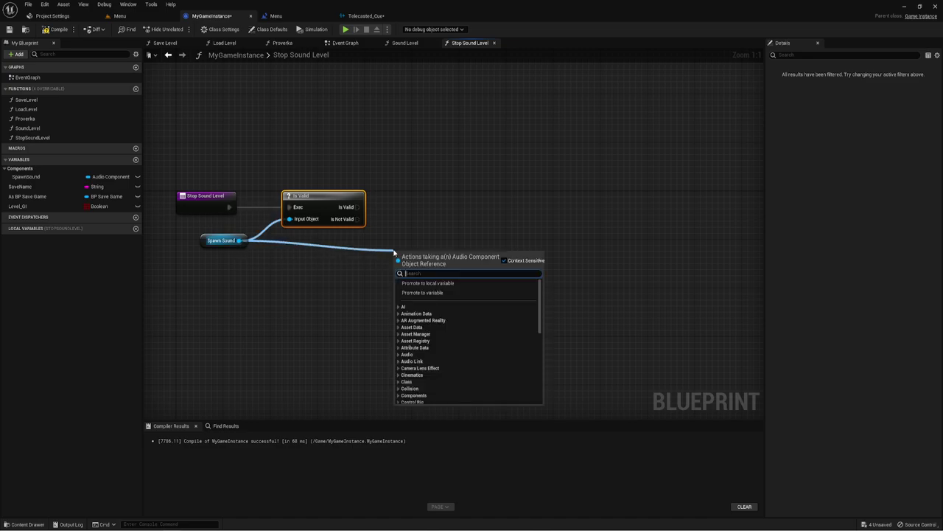
Step: Add a Fade Out node for SpawnSound after the Is Valid check
text(fo)
key(BackSpace)
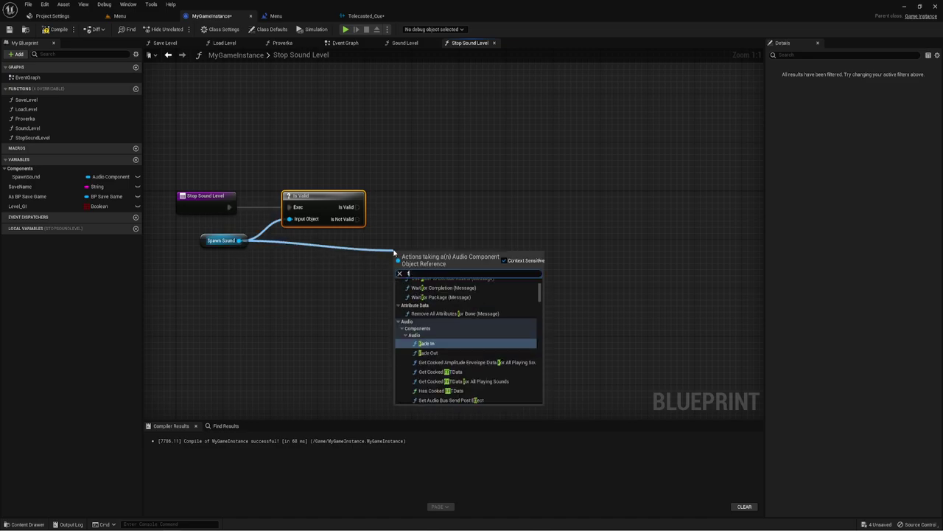
key(BackSpace)
text(fa)
text(de)
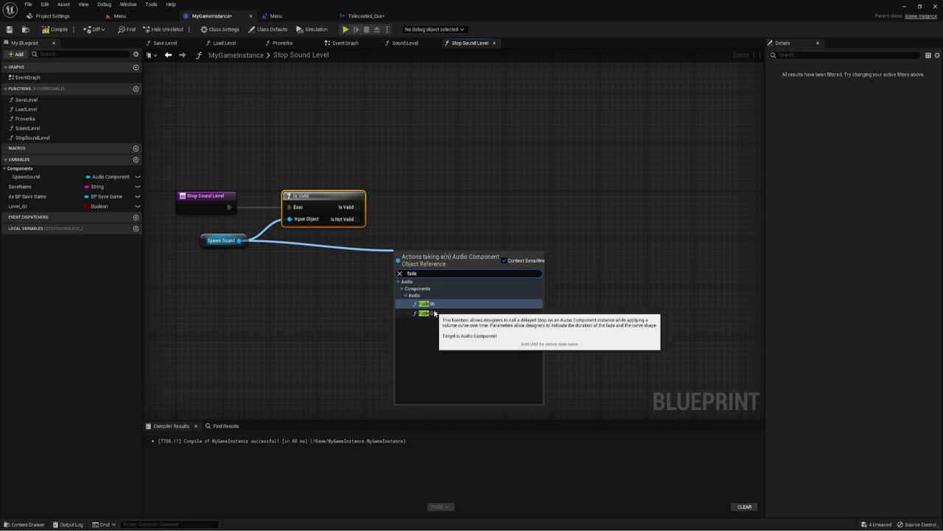
click(428, 312)
mouse_move(419, 202)
mouse_down()
mouse_move(389, 219)
mouse_move(433, 220)
mouse_up()
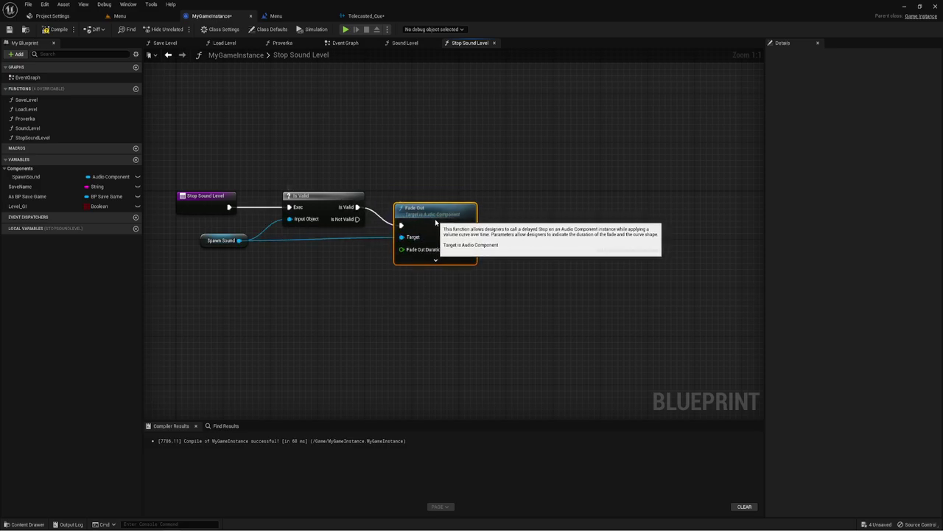
Step: Set the Fade Out curve to Sin (S-Curve) and compile MyGameInstance
click(436, 261)
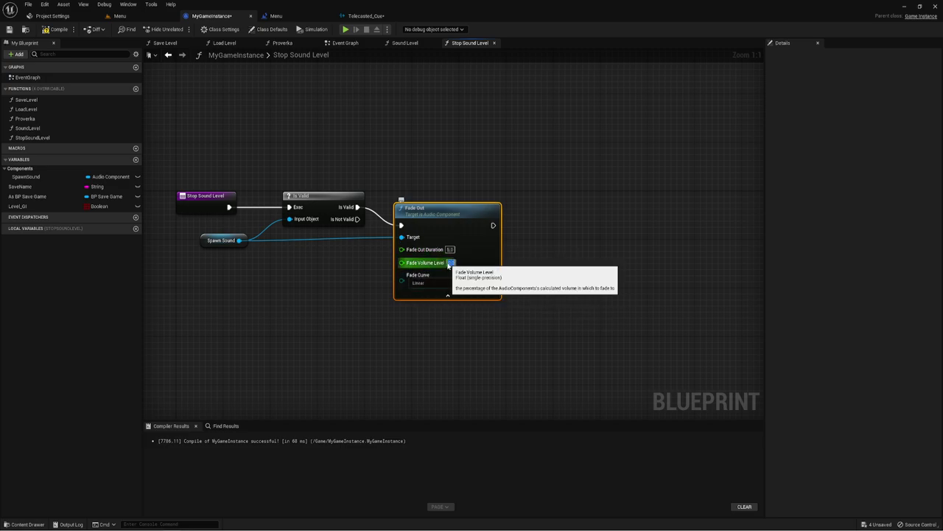
click(441, 284)
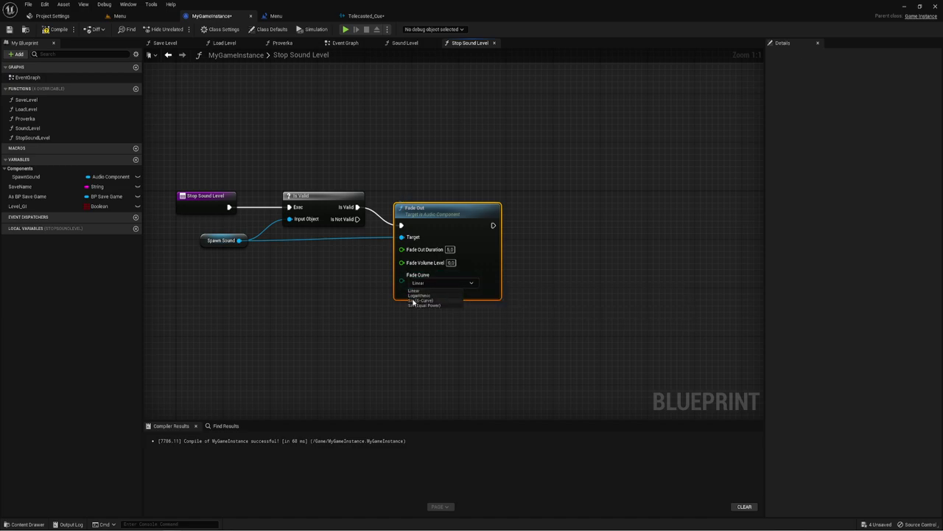
click(416, 300)
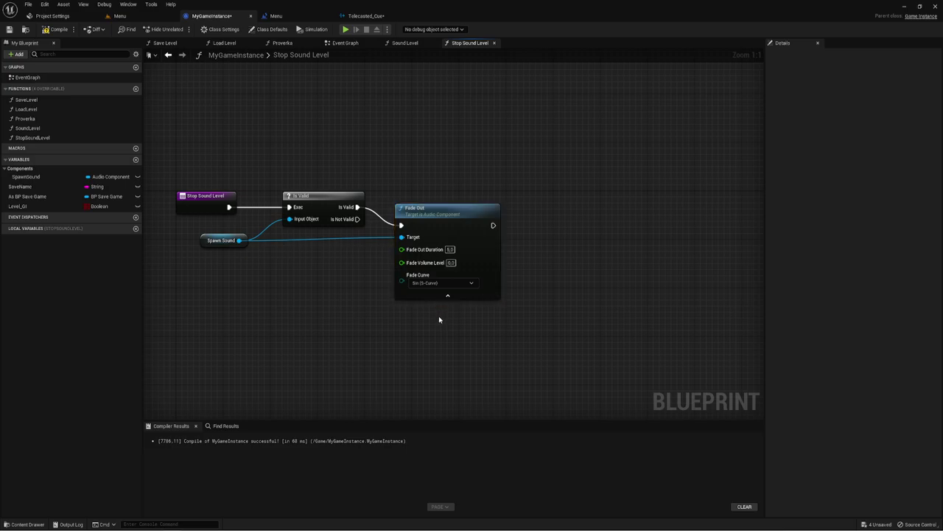
click(437, 284)
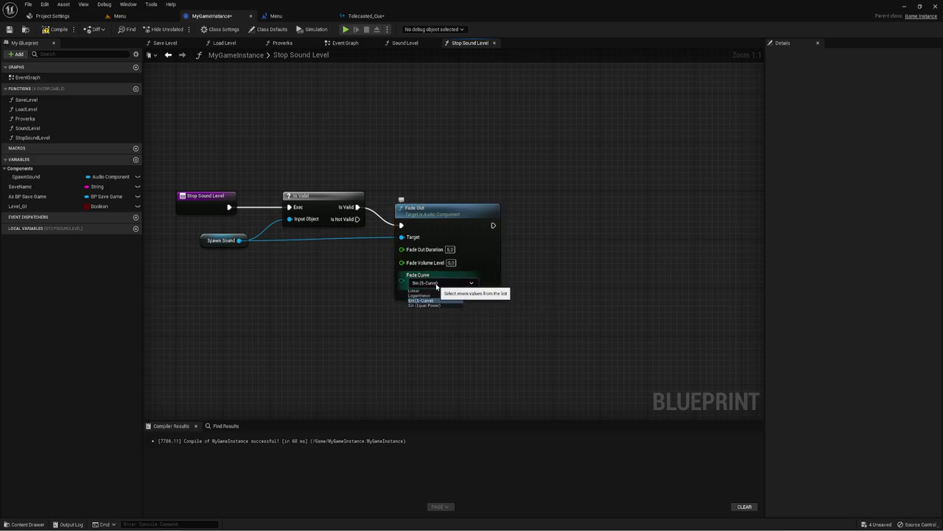
click(557, 271)
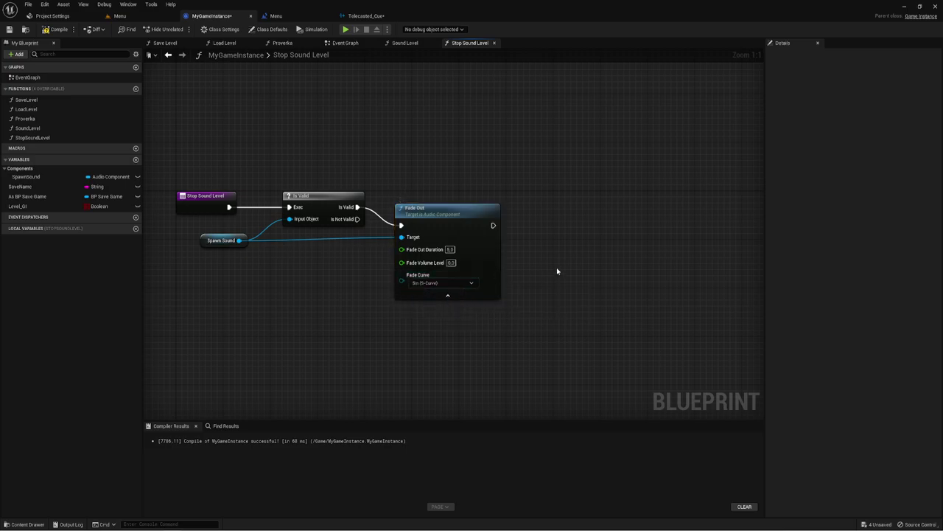
click(56, 30)
key(Home)
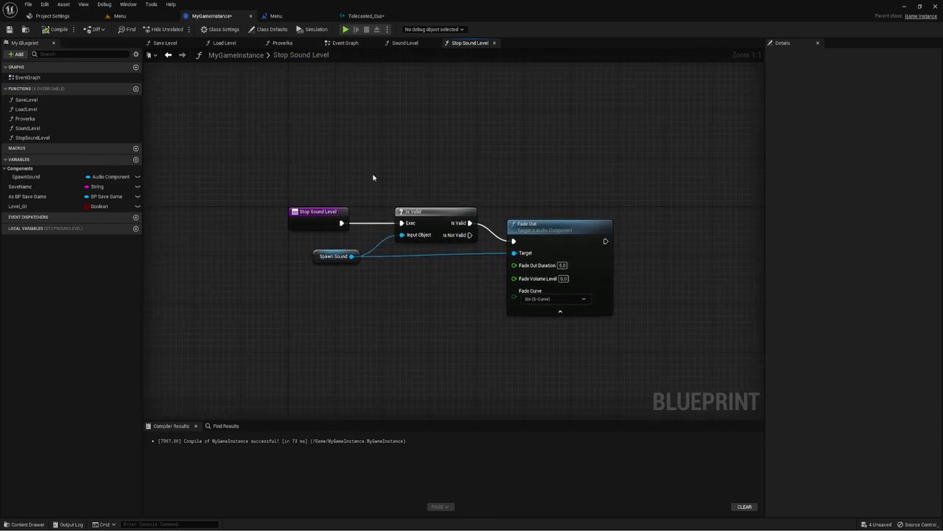
Step: Open Level2 from the Content folder, saving only MyGameInstance and Telecasted_Cue
click(141, 16)
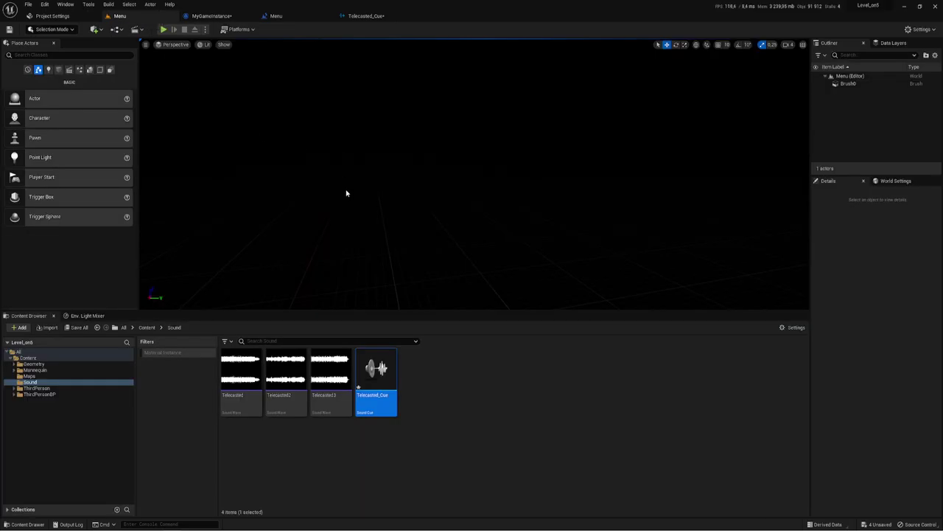
click(148, 328)
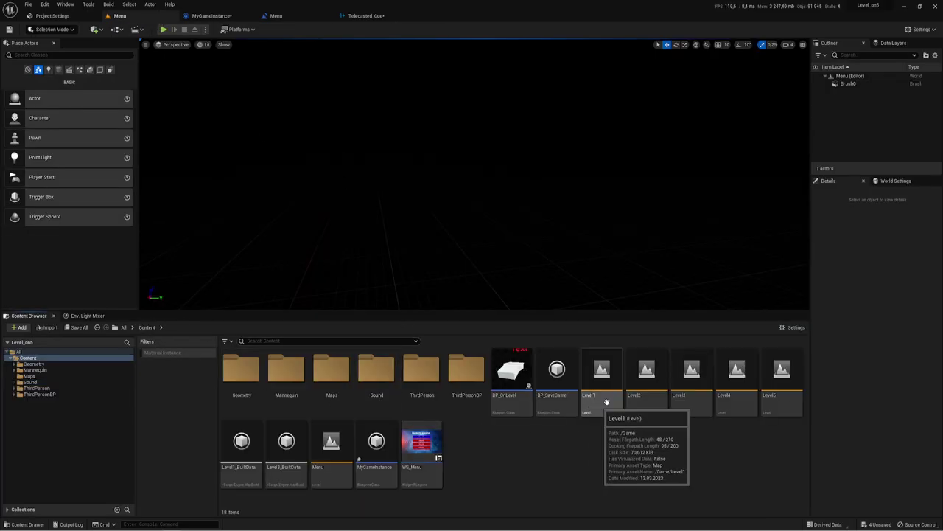
double_click(643, 384)
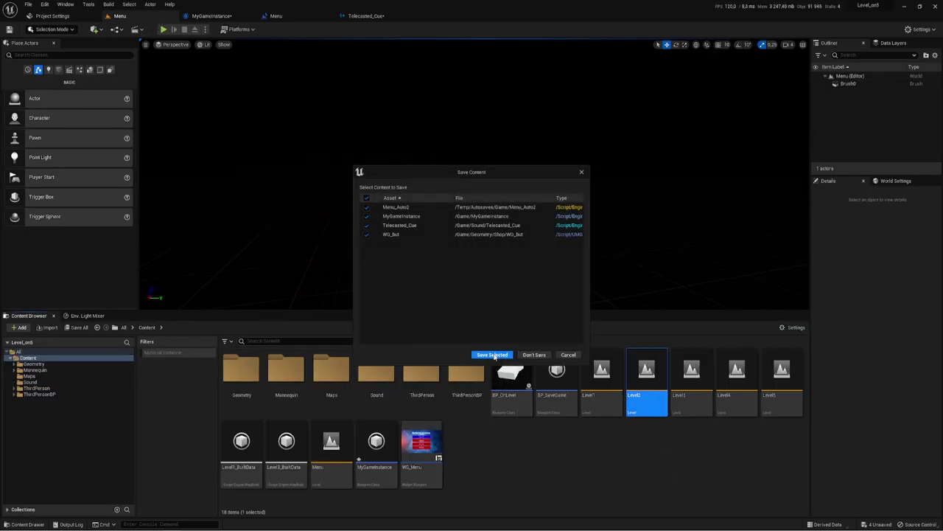
click(493, 355)
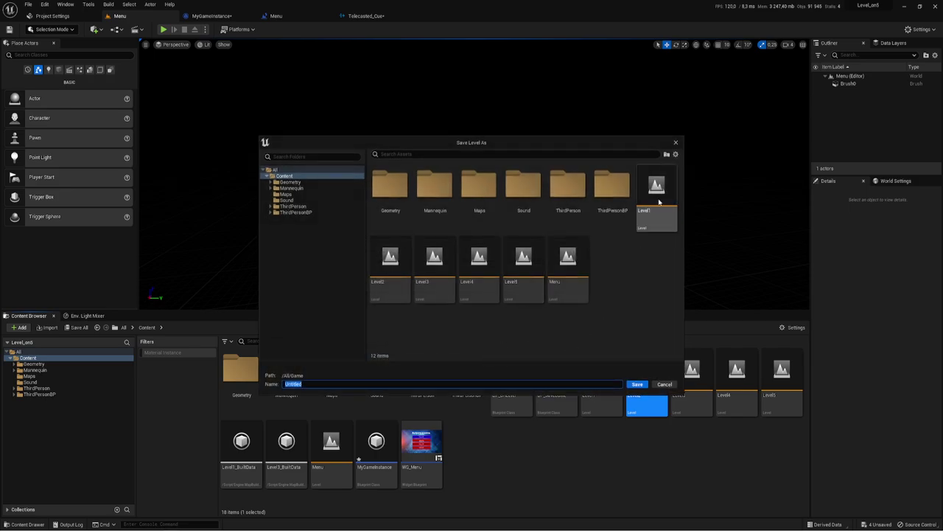
click(675, 142)
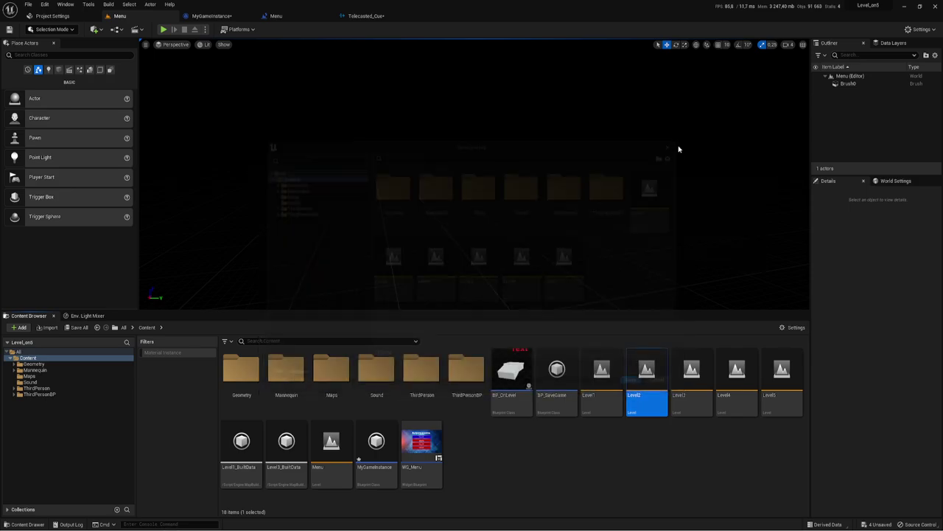
double_click(639, 379)
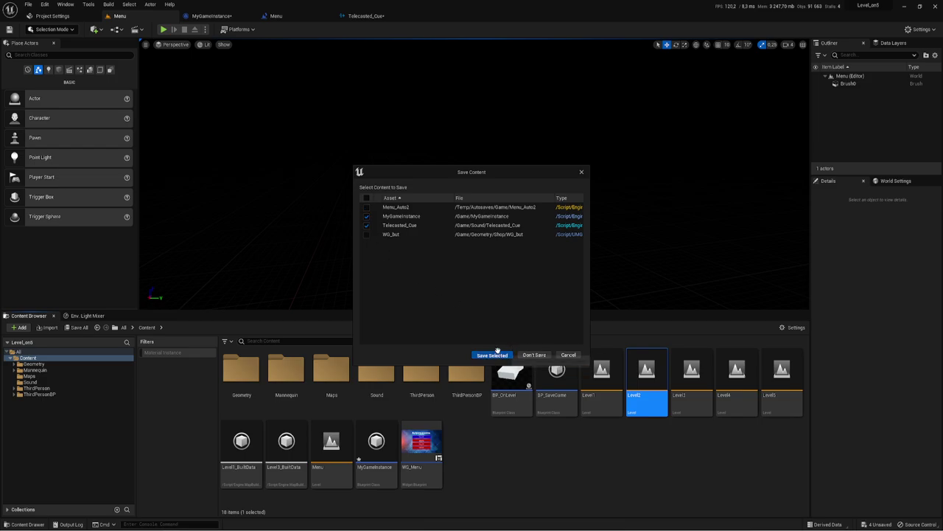
click(492, 354)
Step: Finish loading Level2 and open its Level Blueprint event graph with BeginPlay and MOUSE OFF
click(538, 288)
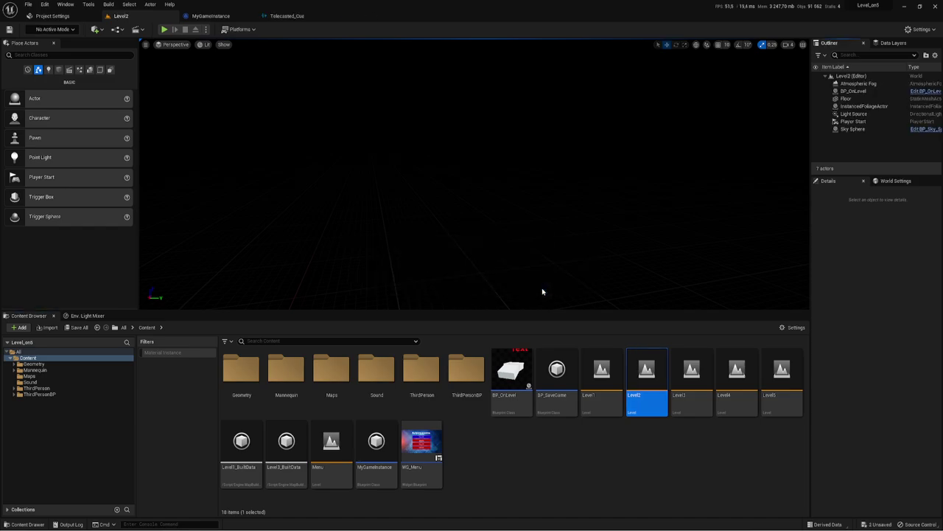
right_drag(489, 184, 508, 158)
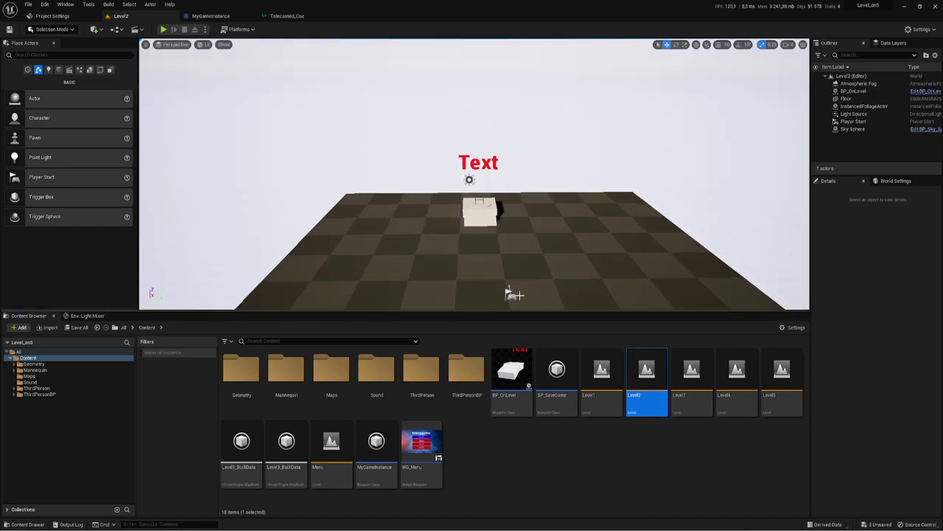
click(112, 31)
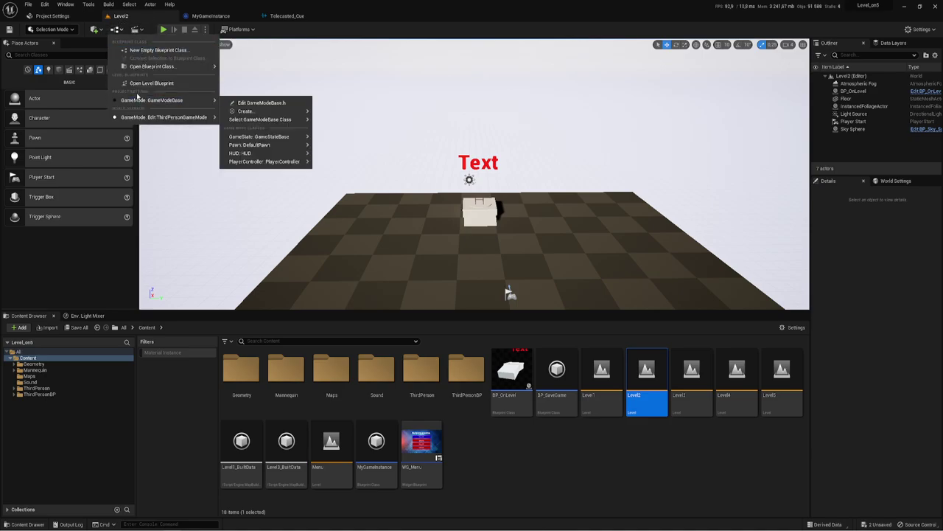
click(155, 118)
right_drag(265, 139, 421, 200)
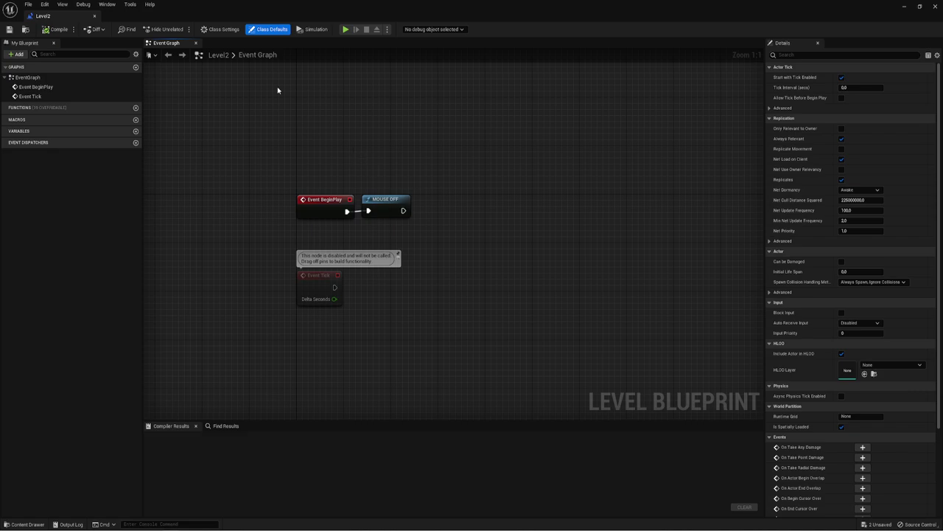
Step: Chain a Delay node after MOUSE OFF, then search the action list for 'game ins'
drag(403, 211, 496, 219)
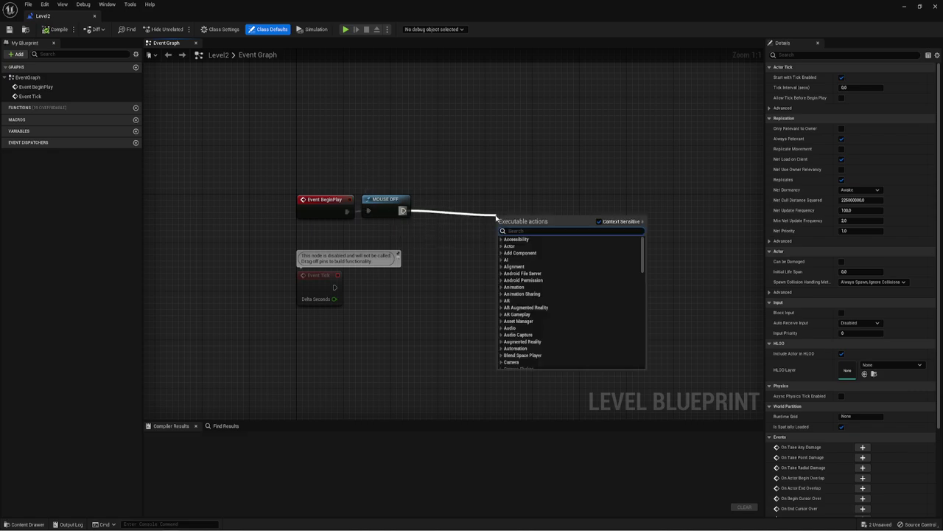
text(dela)
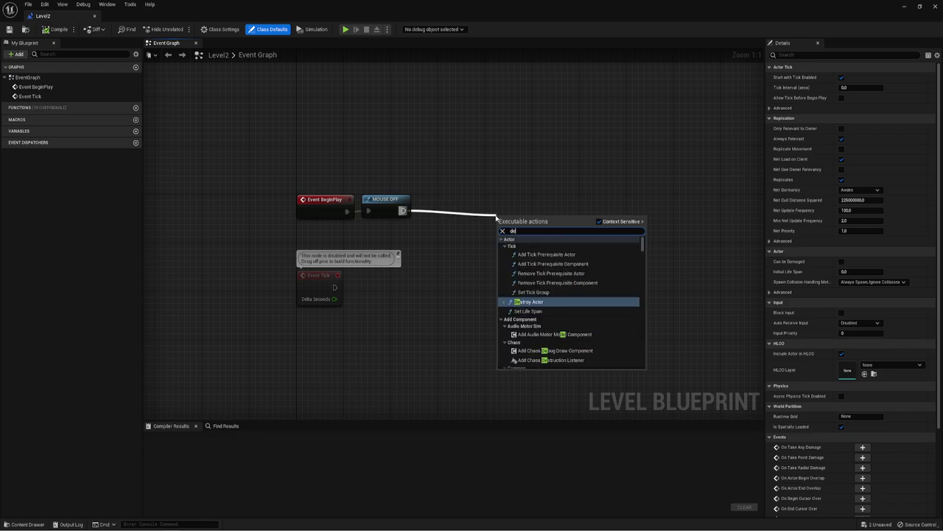
click(526, 313)
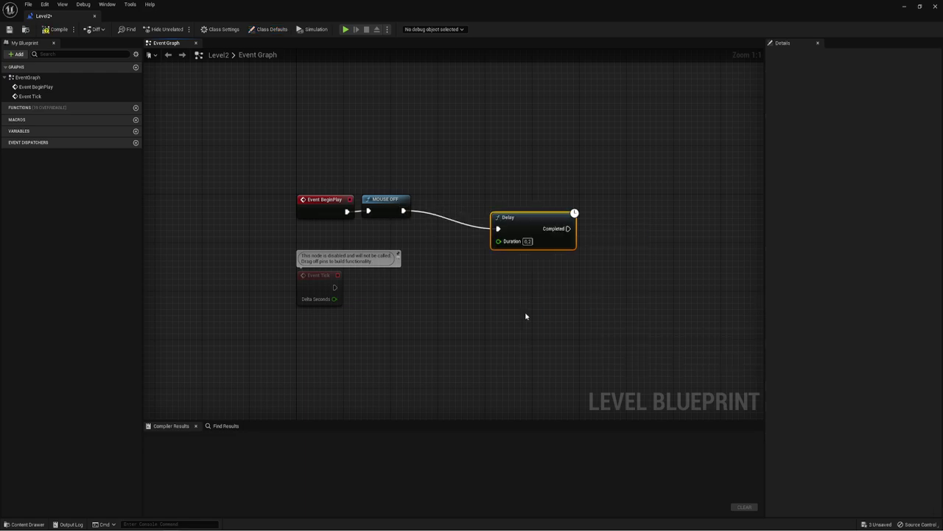
drag(486, 207, 476, 214)
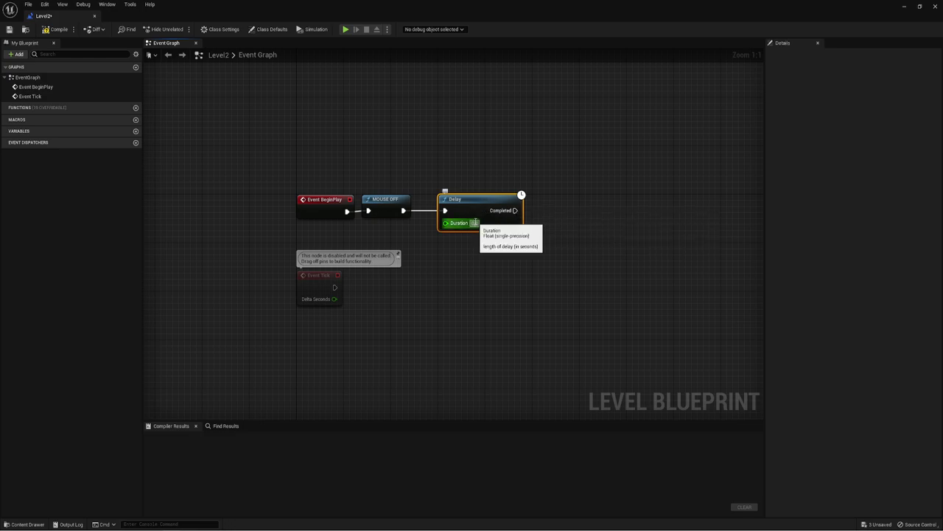
click(518, 243)
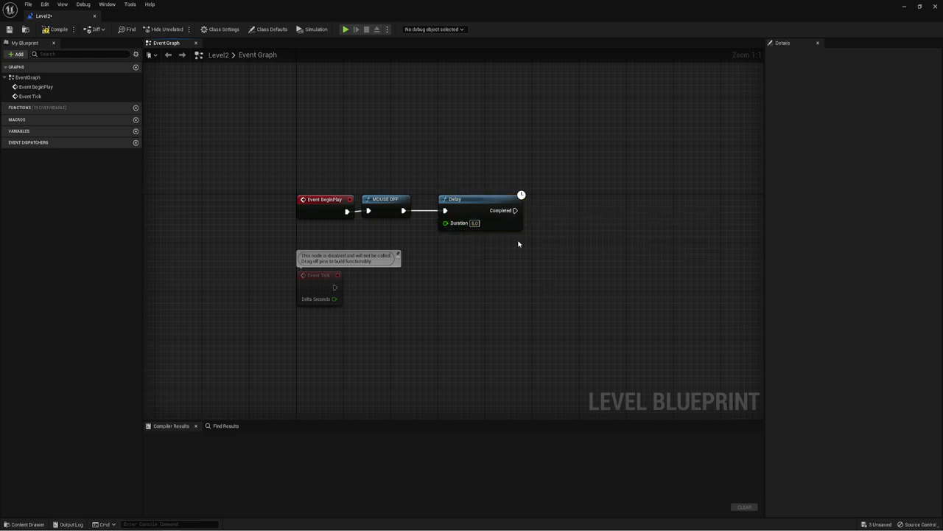
right_drag(518, 276, 493, 268)
right_click(493, 269)
text(game)
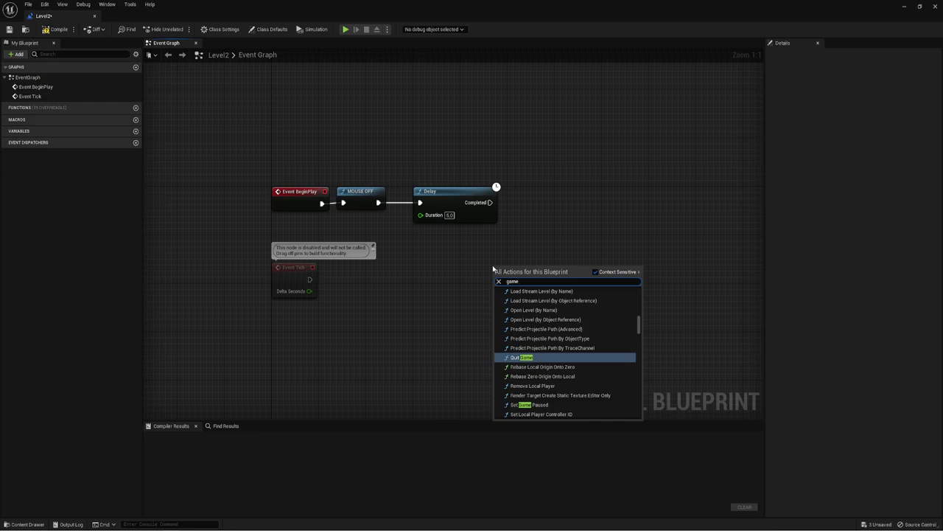
text( ins)
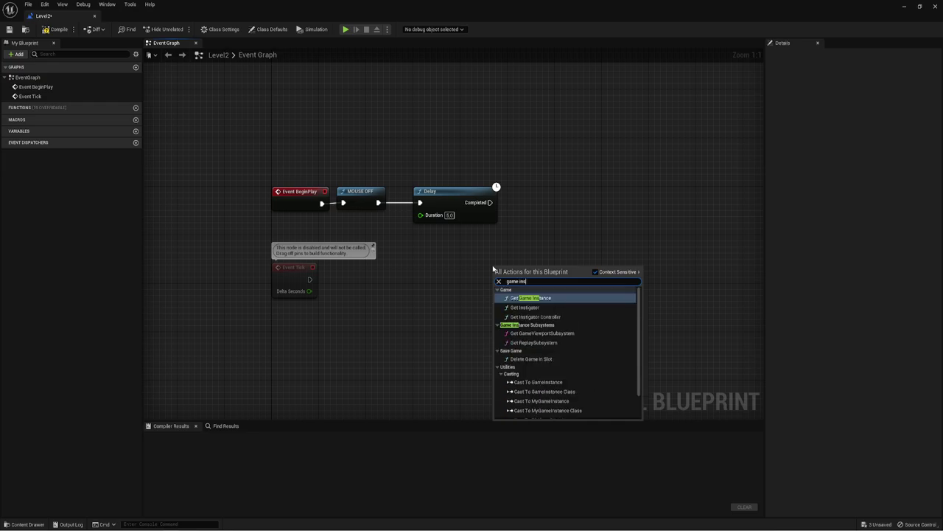
Step: Place Get Game Instance, cast it to MyGameInstance, and trigger the cast from Delay's Completed pin
key(Return)
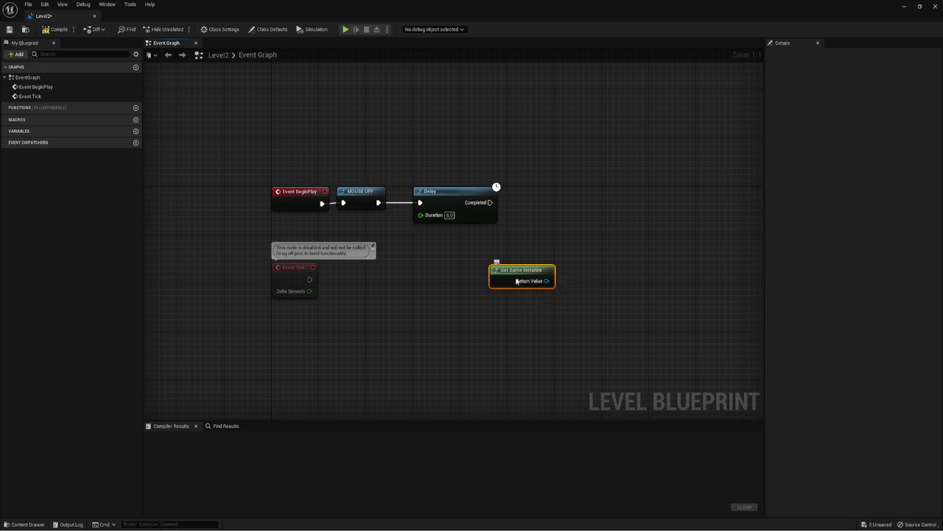
mouse_move(517, 281)
mouse_down()
mouse_move(494, 251)
mouse_move(547, 228)
mouse_up()
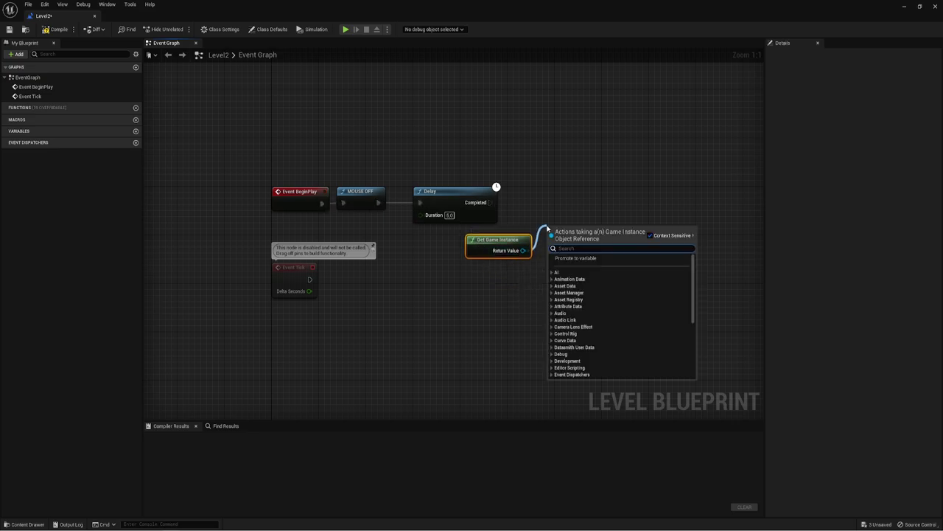
text(cast)
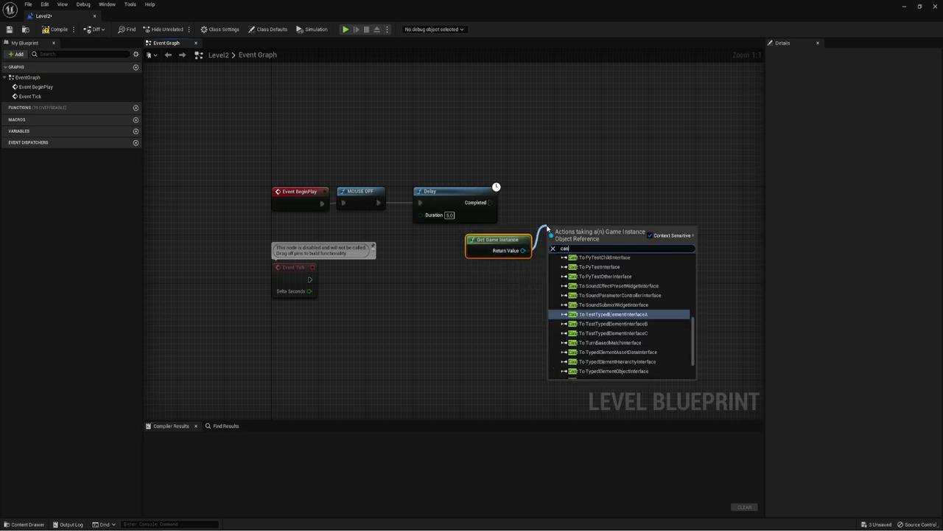
text( to)
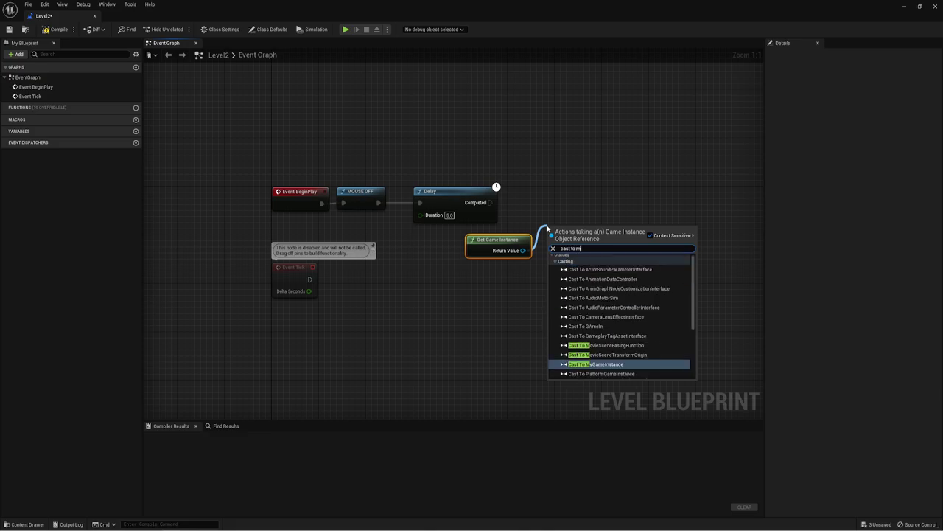
text( my)
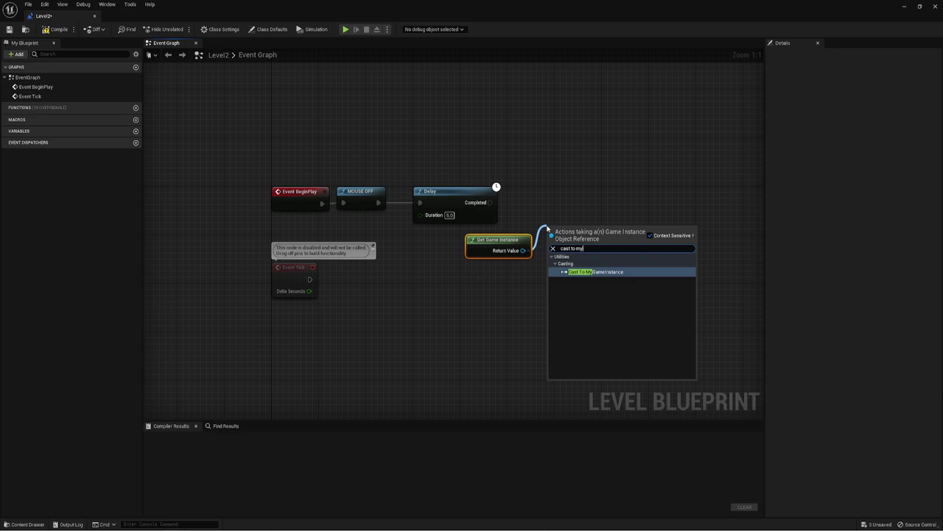
key(Return)
drag(549, 239, 491, 202)
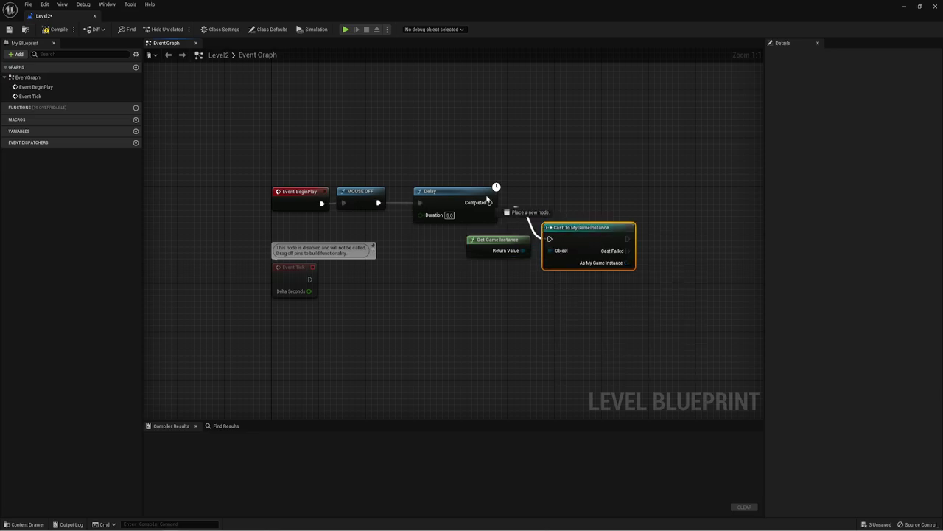
mouse_move(596, 240)
mouse_down()
mouse_move(567, 215)
mouse_move(573, 210)
mouse_move(630, 238)
mouse_up()
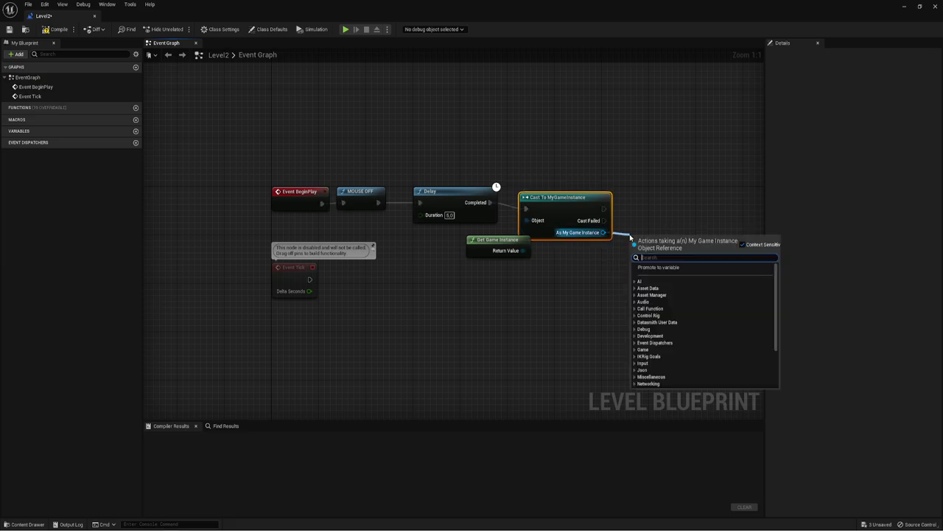
Step: Call Stop Sound Level from the cast node and wire Get Game Instance into its Object input
text(Stop)
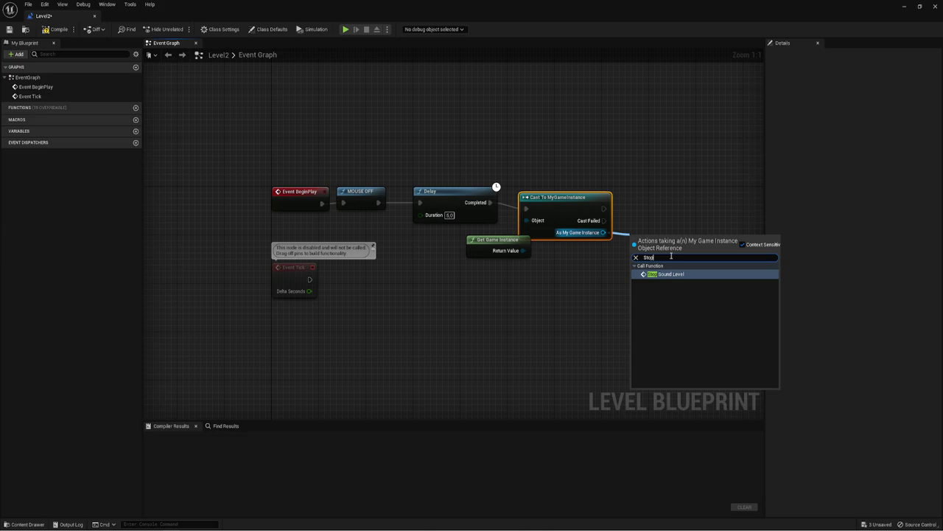
click(673, 274)
drag(661, 241, 654, 204)
drag(577, 235, 577, 229)
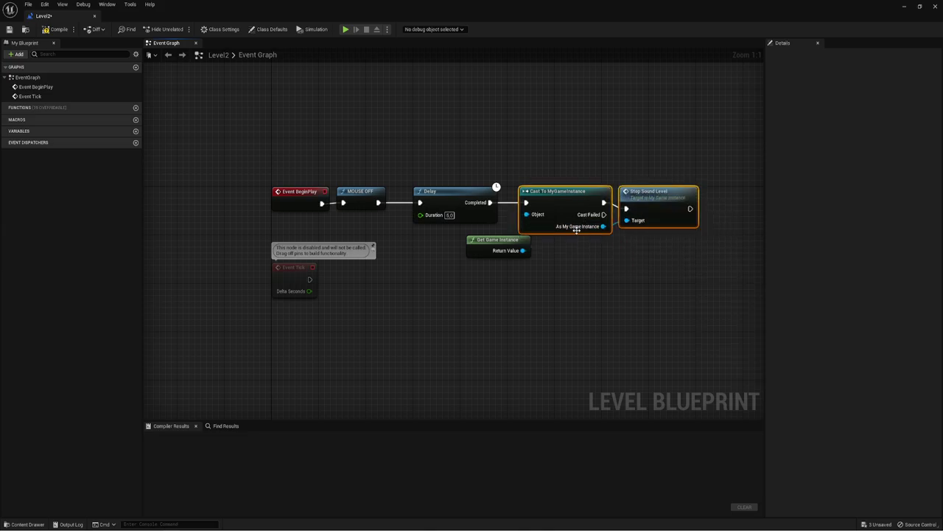
mouse_move(523, 250)
mouse_down()
mouse_move(526, 214)
mouse_move(472, 248)
mouse_up()
drag(526, 137, 646, 286)
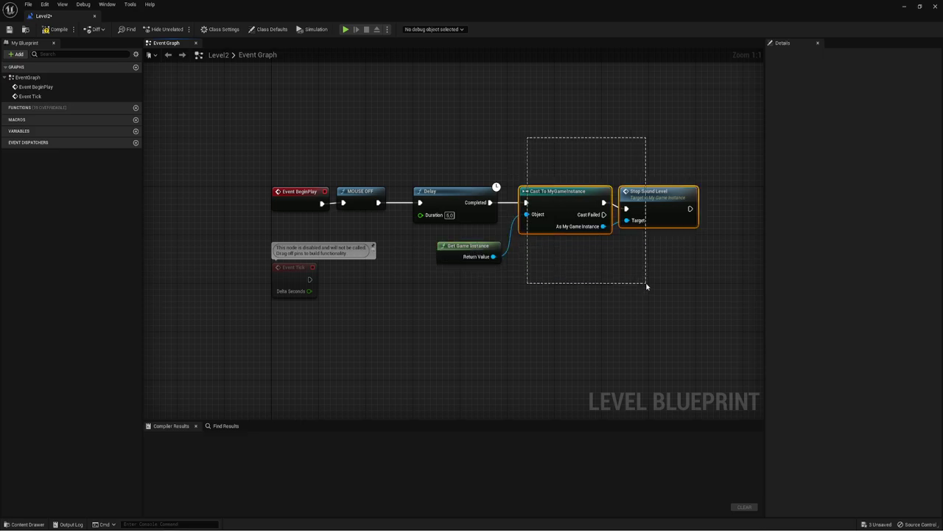
drag(663, 197, 663, 197)
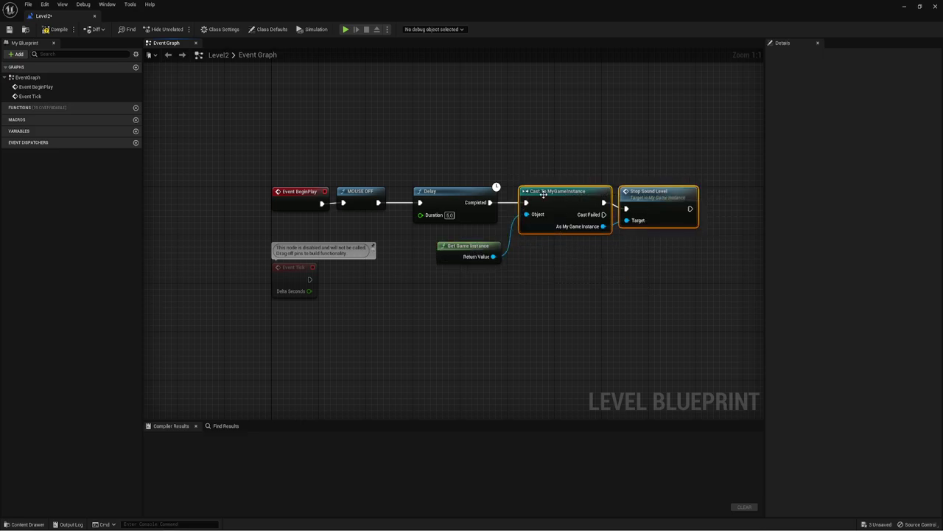
Step: Compile the Level2 blueprint and return to the Level2 level editor
click(487, 232)
click(462, 189)
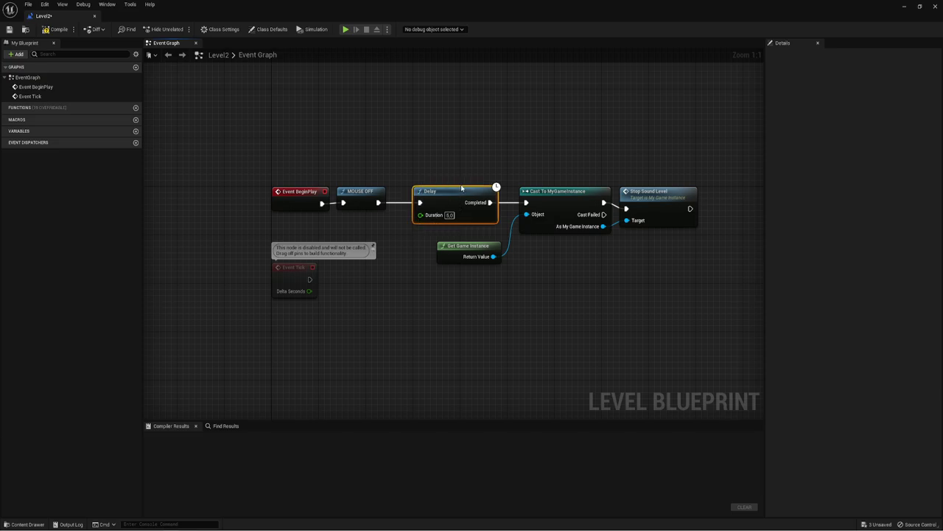
click(57, 28)
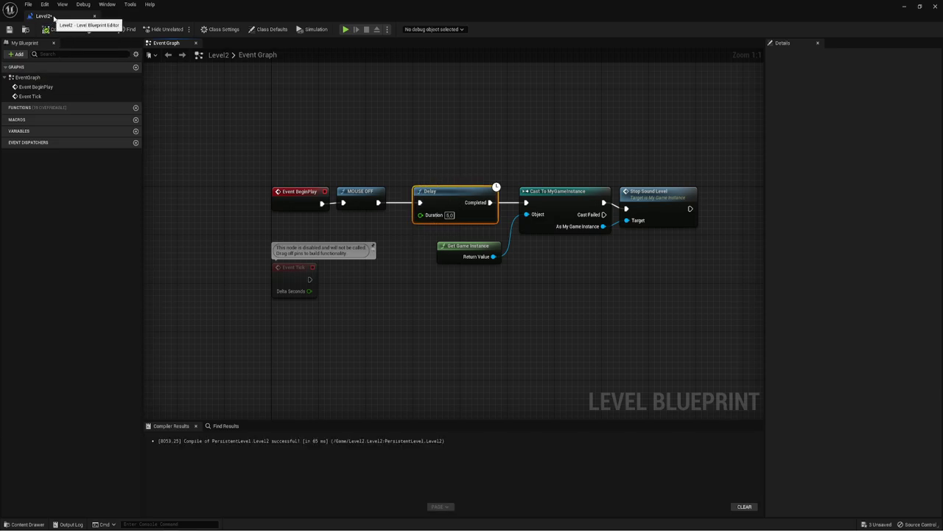
mouse_move(44, 15)
mouse_down()
mouse_move(322, 31)
mouse_move(235, 12)
mouse_up()
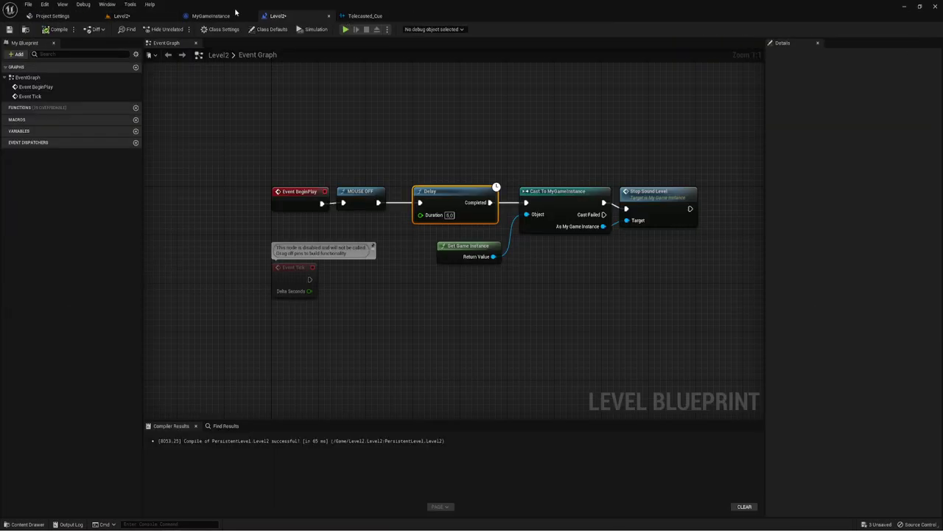
click(126, 16)
Step: Save Level2, open the Menu level, and start a Play in Editor test
double_click(332, 442)
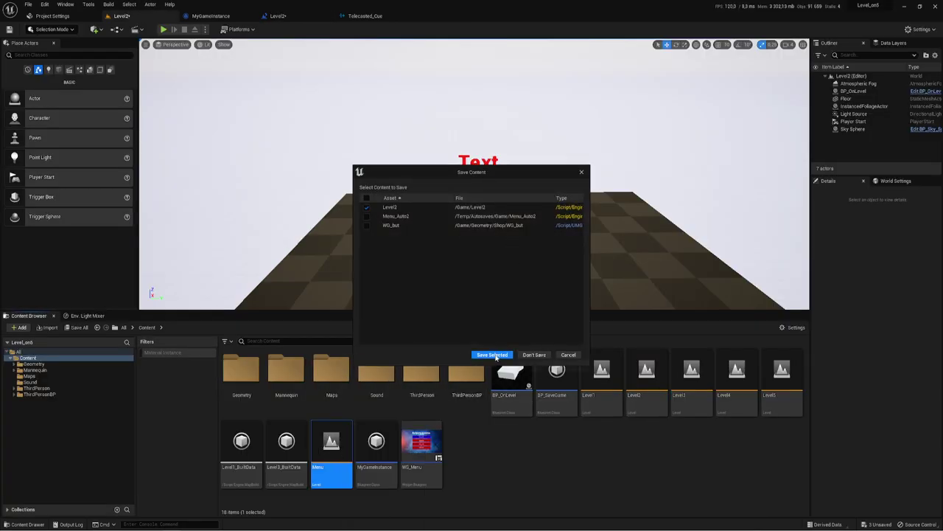
click(507, 356)
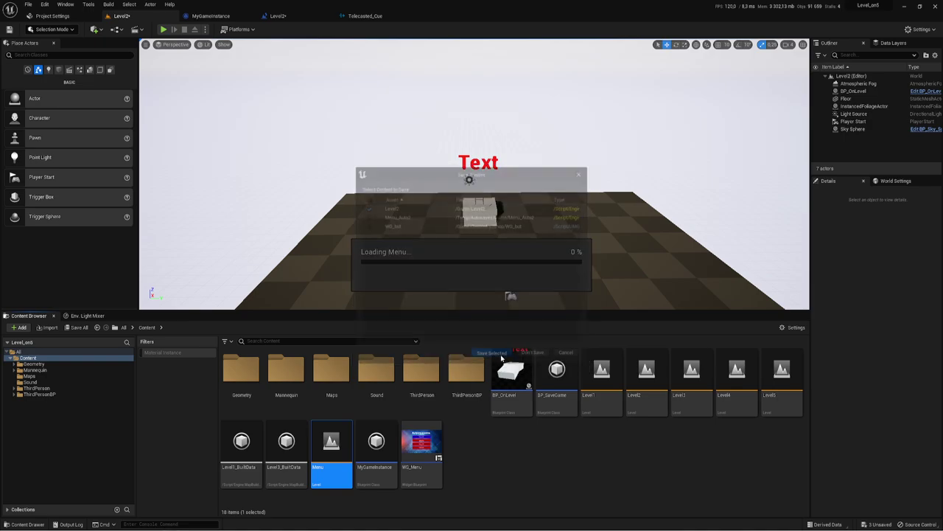
click(538, 287)
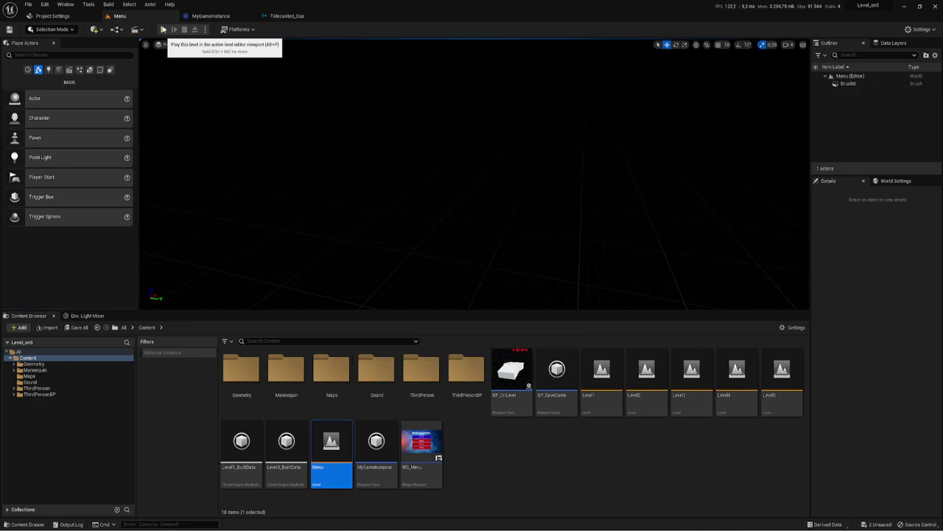
click(163, 30)
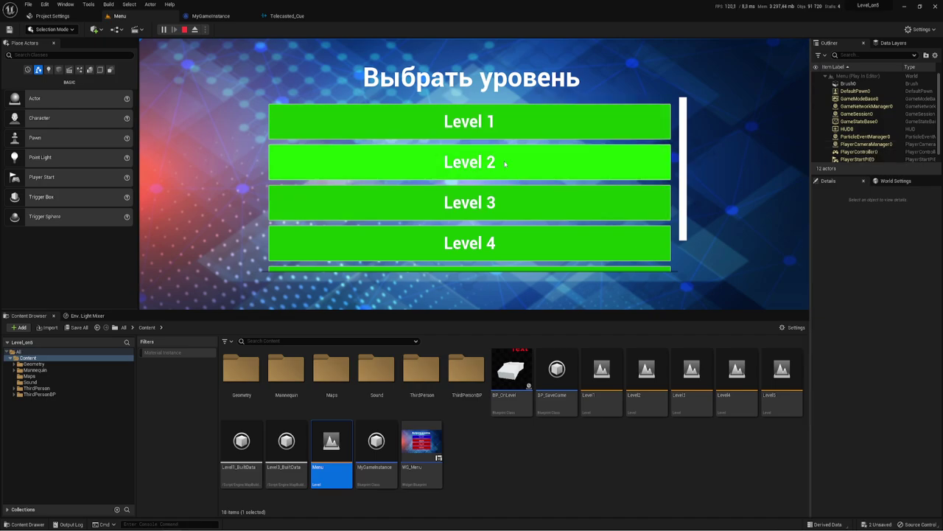
Step: Load Level 1 from the game menu, run forward, then switch to Level 2
click(522, 122)
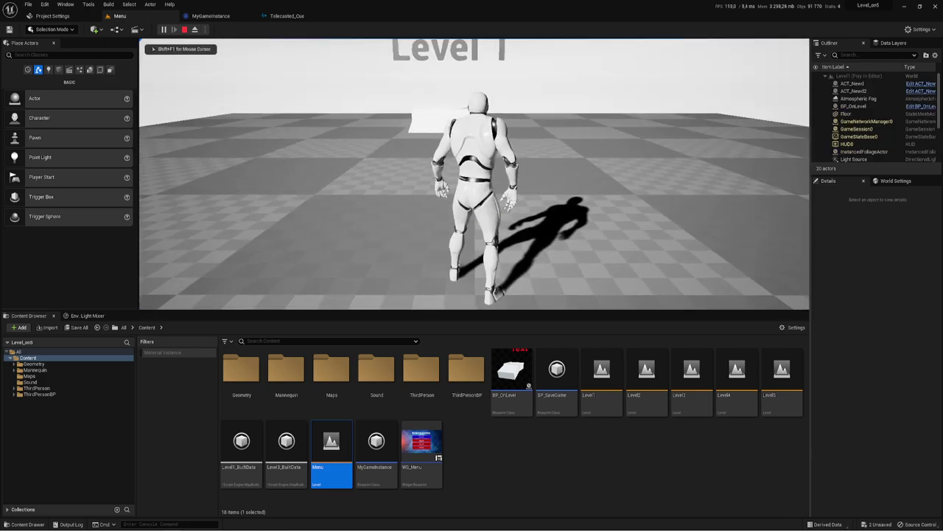
key(w)
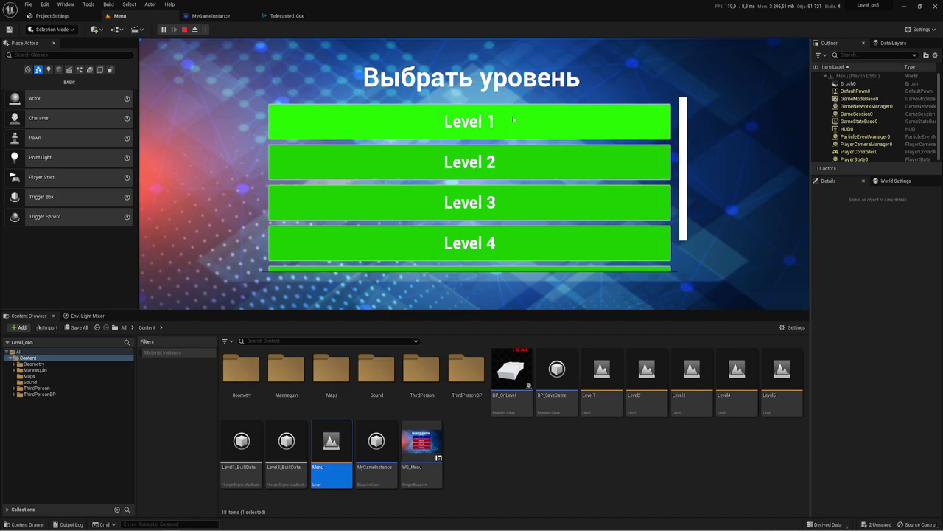
click(451, 153)
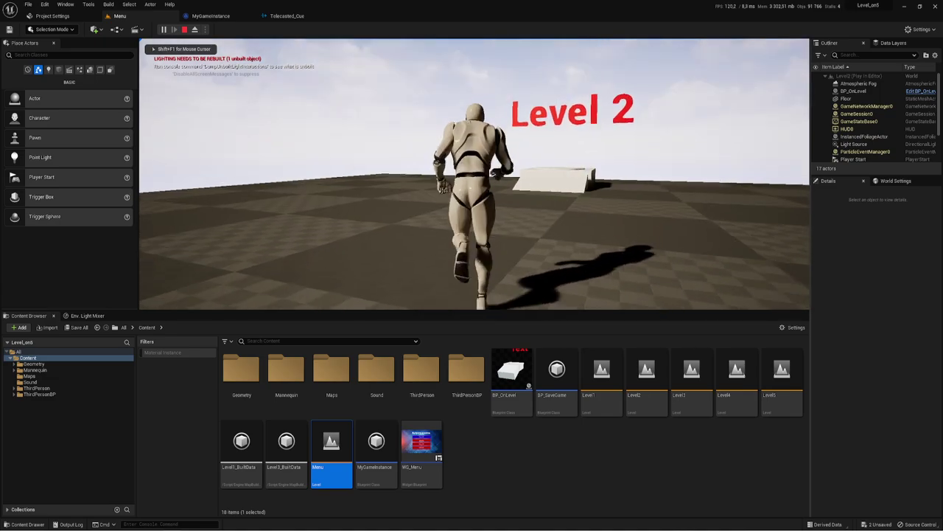
key(w)
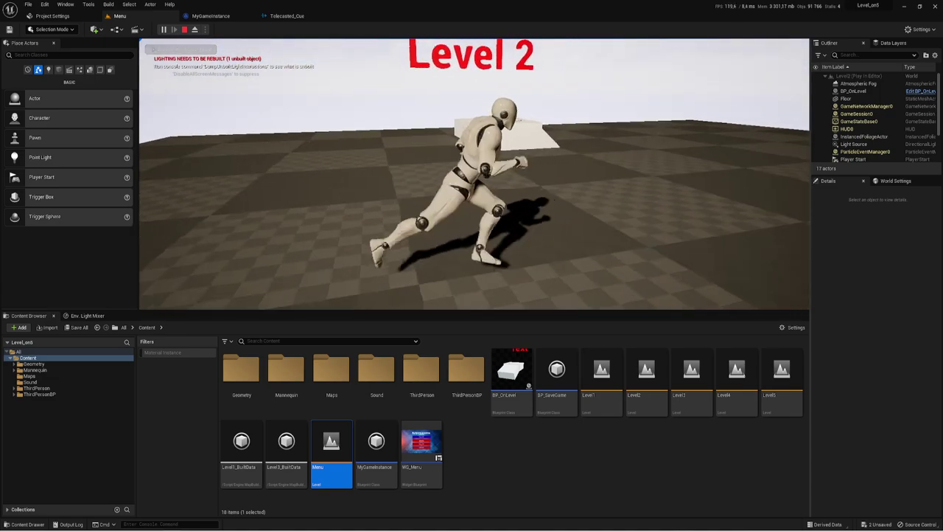
Step: Walk the character around Level 2, return to Level 1, and end the play session
key(s)
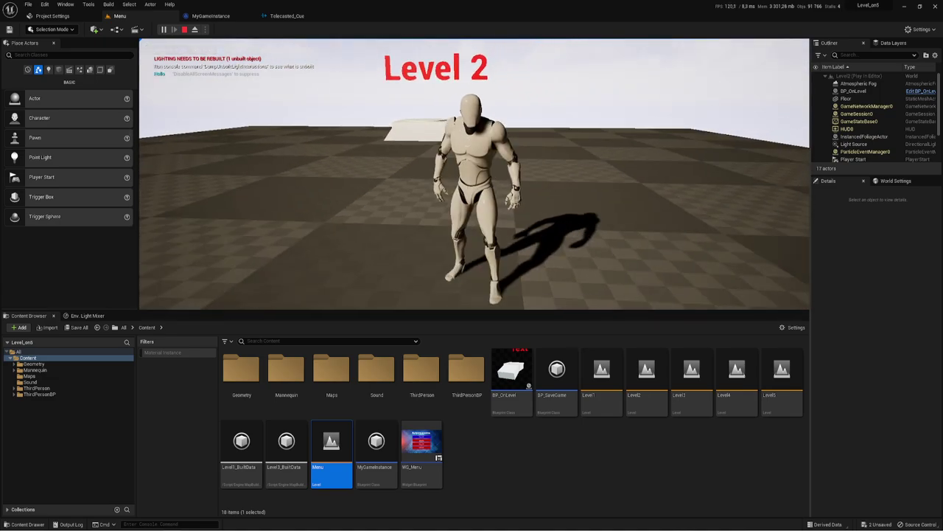
key(w)
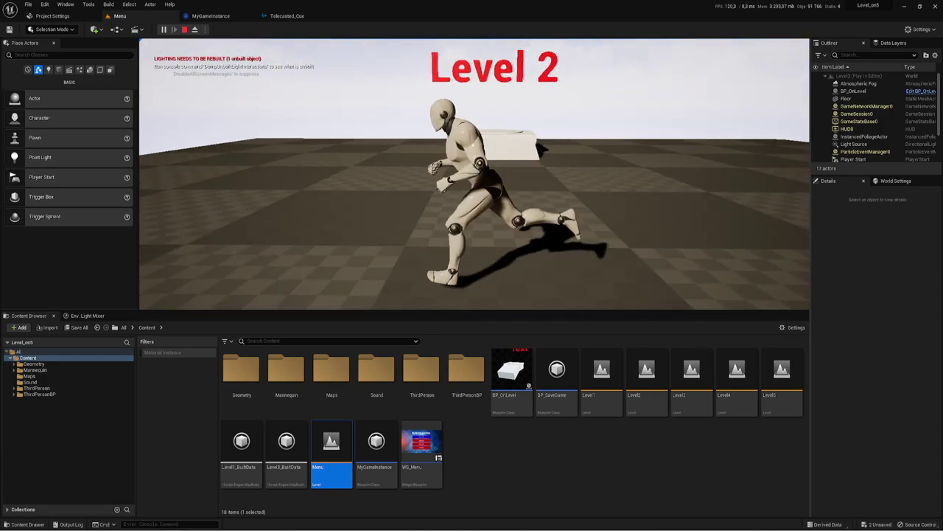
key(w)
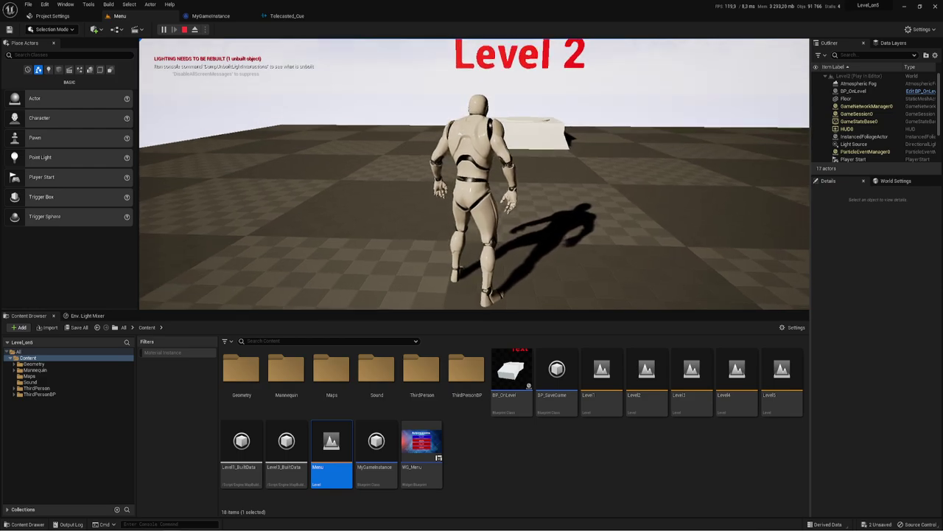
key(w)
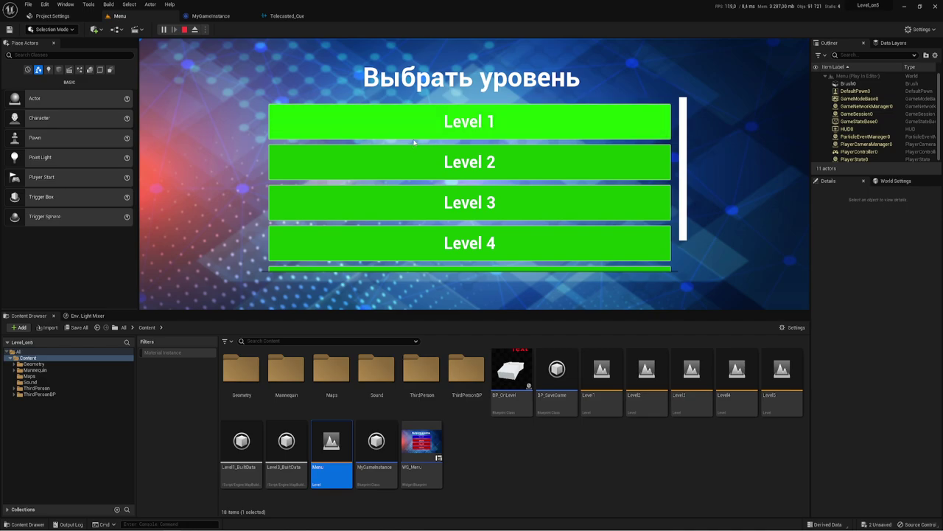
click(410, 130)
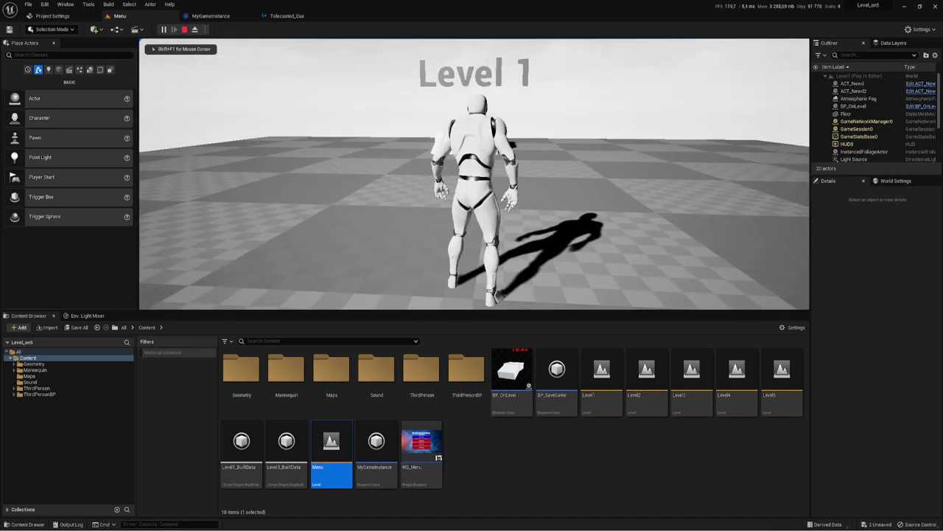
key(Escape)
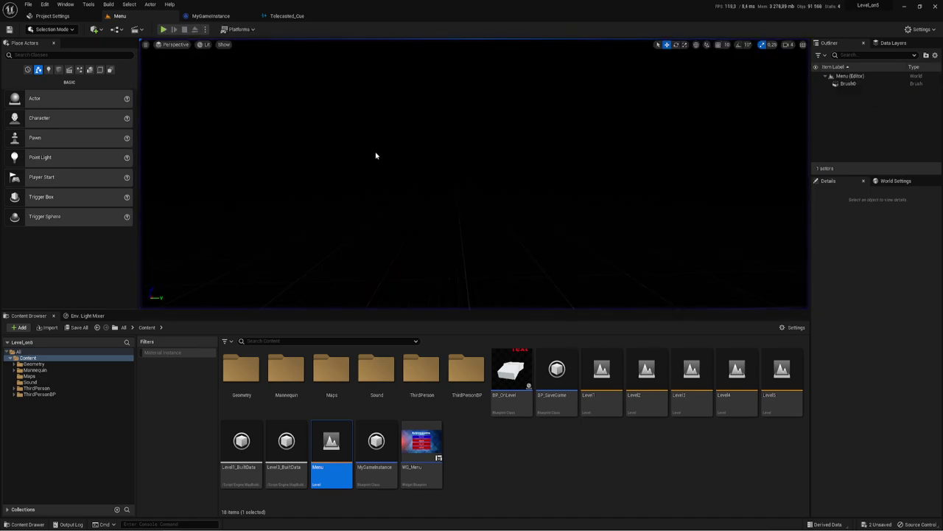